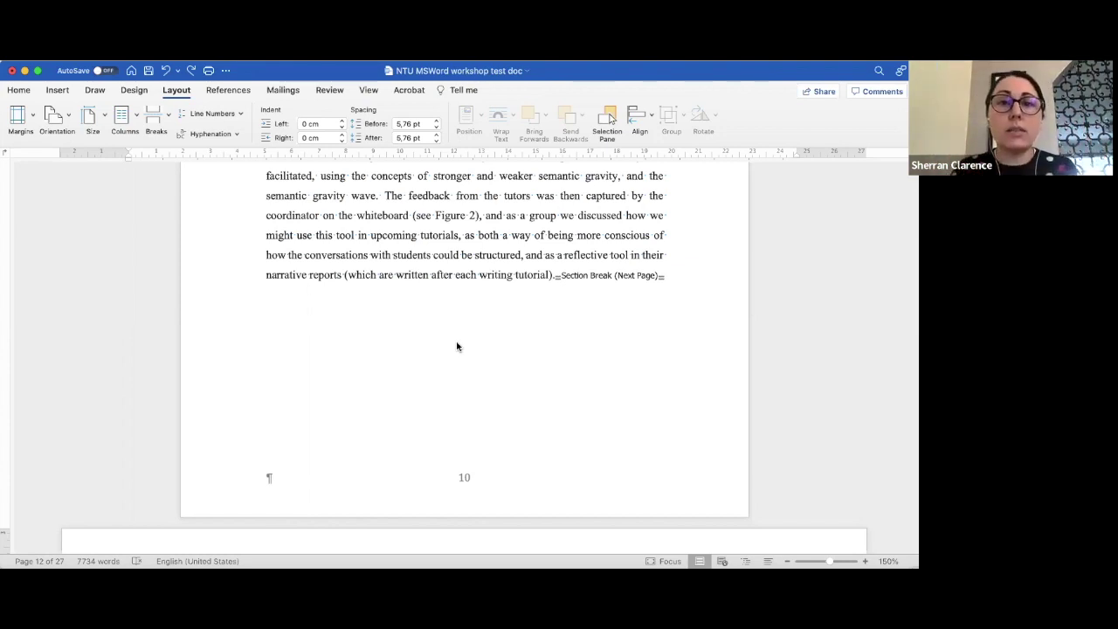
# Step: Go to the start of Chapter 1 and select the "Introduction" section heading below the chapter title and subtitle
pyautogui.scroll(-5, 523, 259)
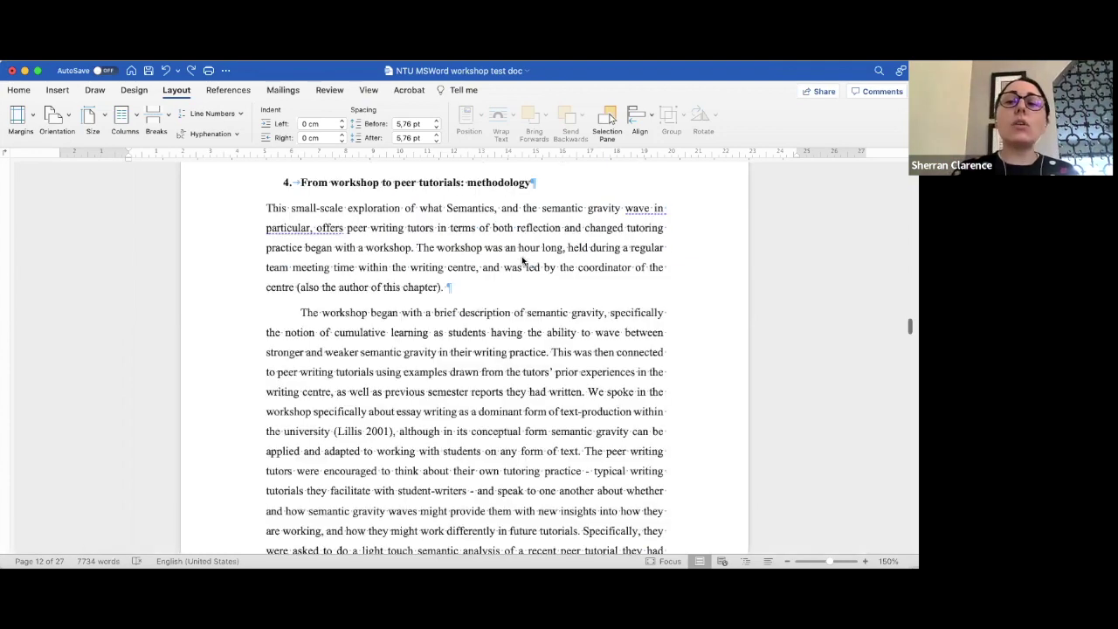
pyautogui.scroll(5, 522, 260)
pyautogui.scroll(-3, 523, 260)
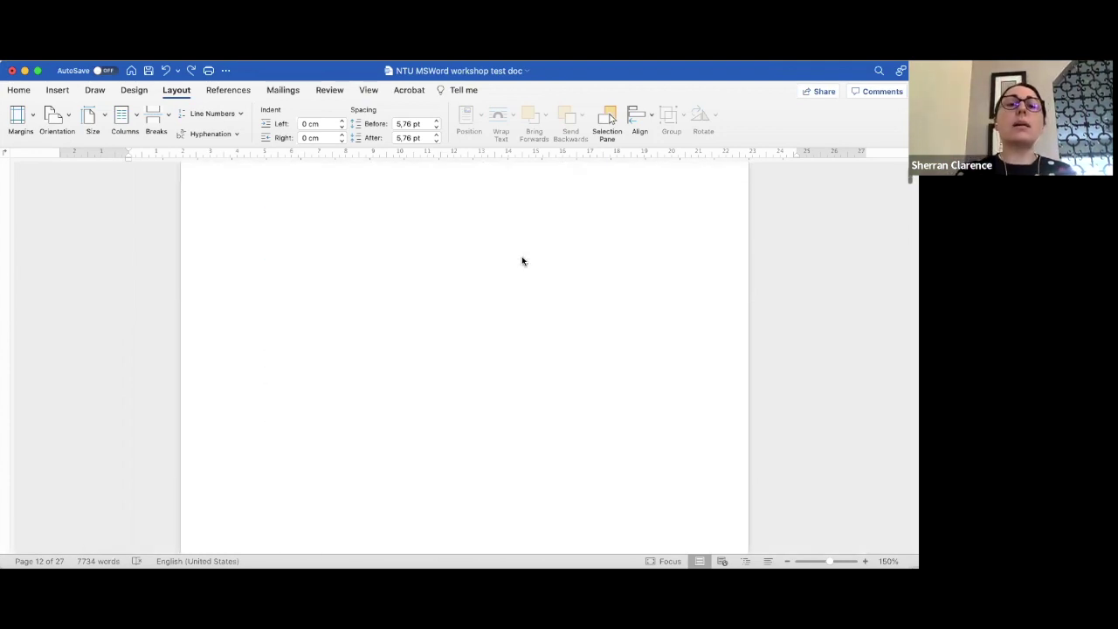
pyautogui.scroll(-3, 522, 261)
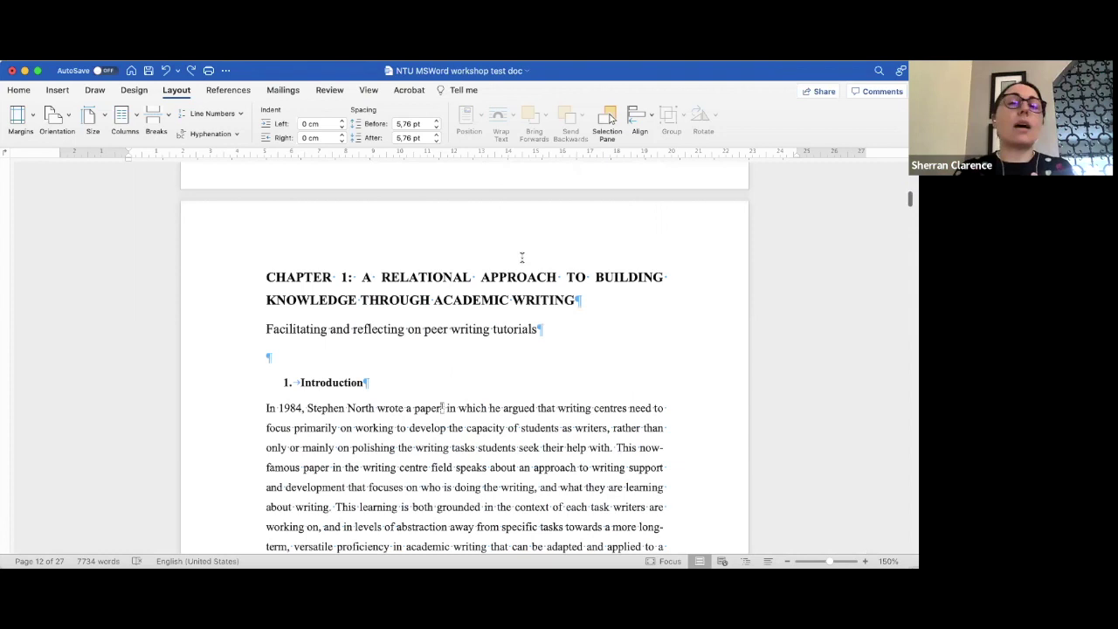
pyautogui.scroll(-1, 522, 257)
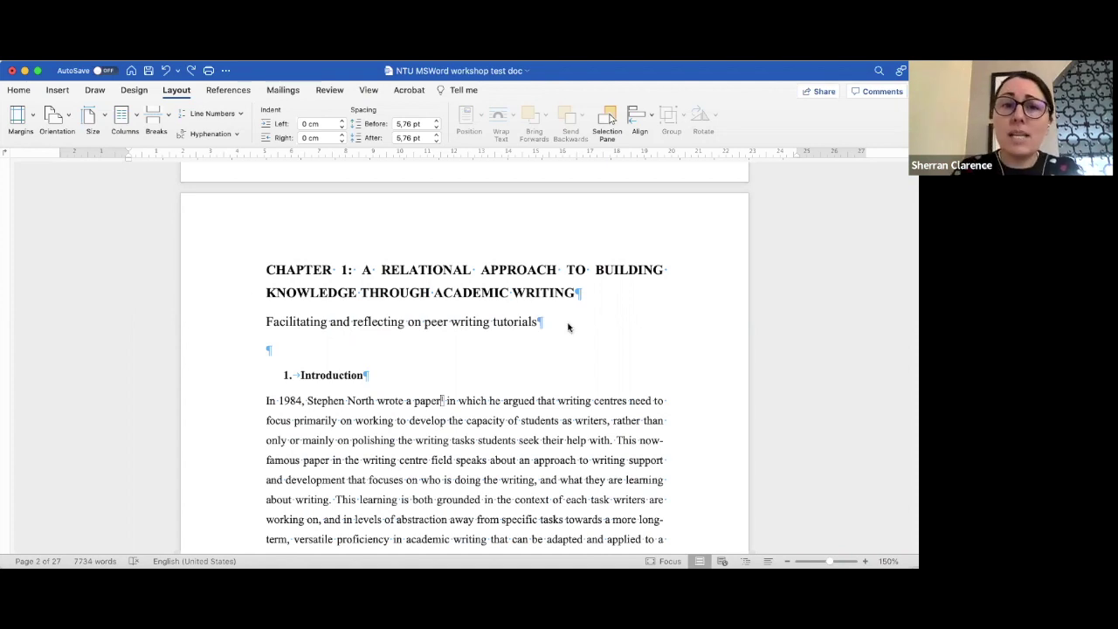
pyautogui.click(253, 307)
pyautogui.keyDown('shift'); pyautogui.click(241, 274); pyautogui.keyUp('shift')
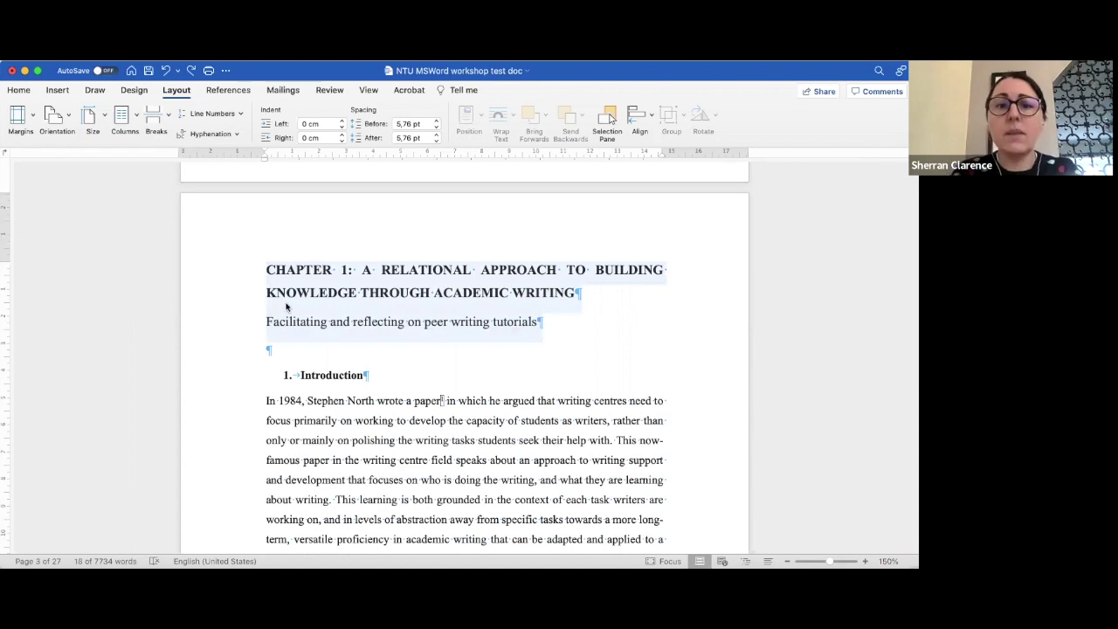
pyautogui.click(378, 379)
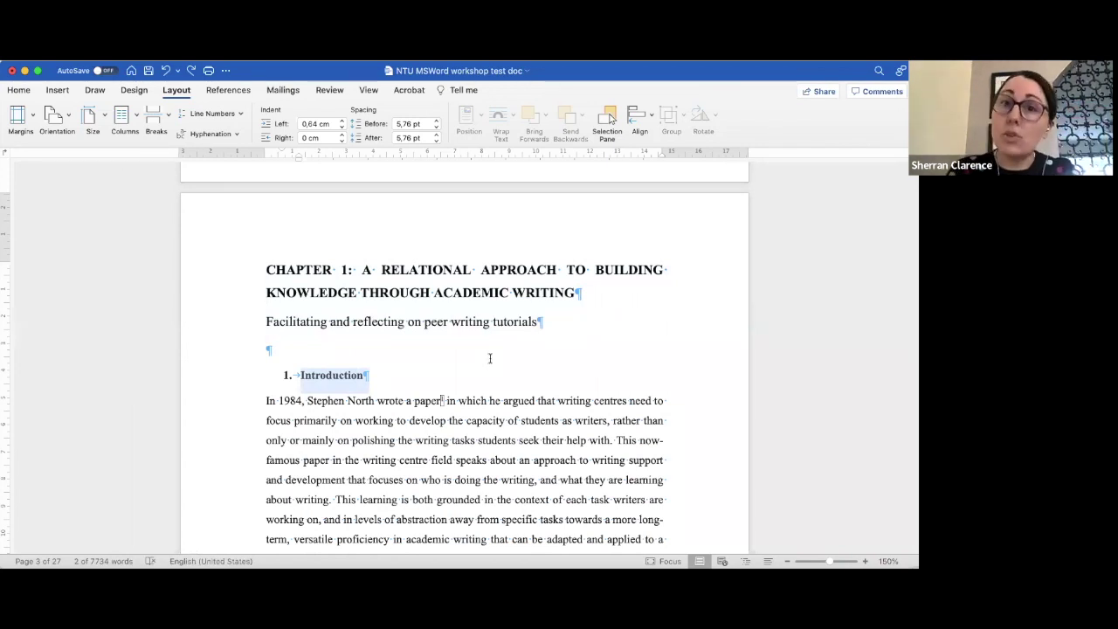
# Step: Look through the chapter's numbered section headings, italic subheadings and figure captions, and return to the Chapter 1 title page
pyautogui.scroll(-10, 490, 359)
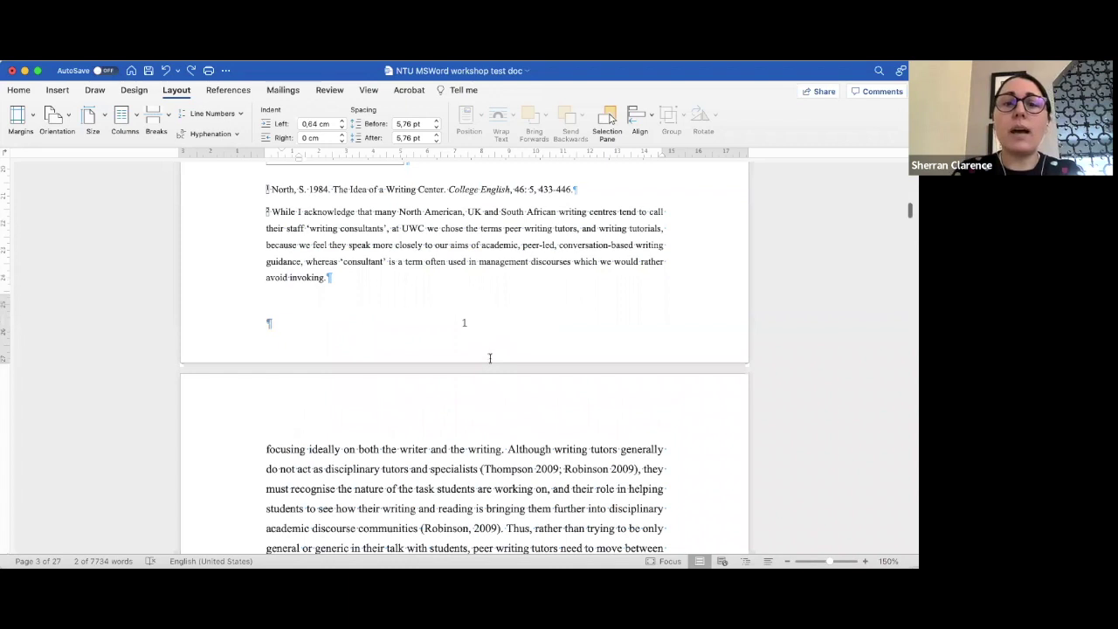
pyautogui.scroll(-10, 490, 358)
pyautogui.scroll(-20, 490, 358)
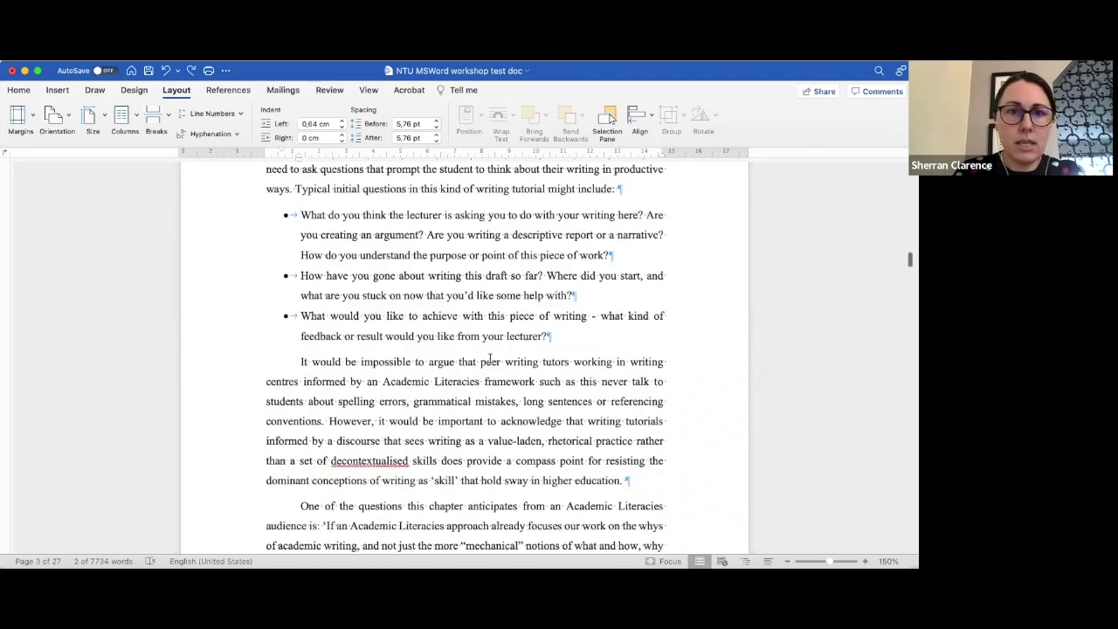
pyautogui.scroll(-5, 490, 358)
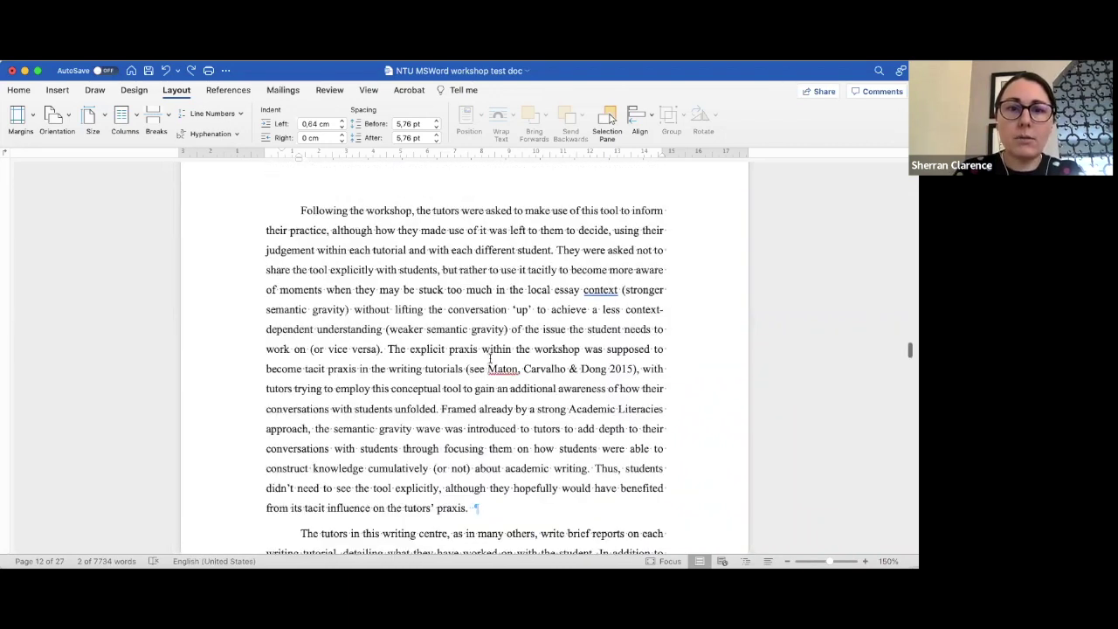
pyautogui.scroll(-15, 490, 358)
pyautogui.scroll(-5, 490, 358)
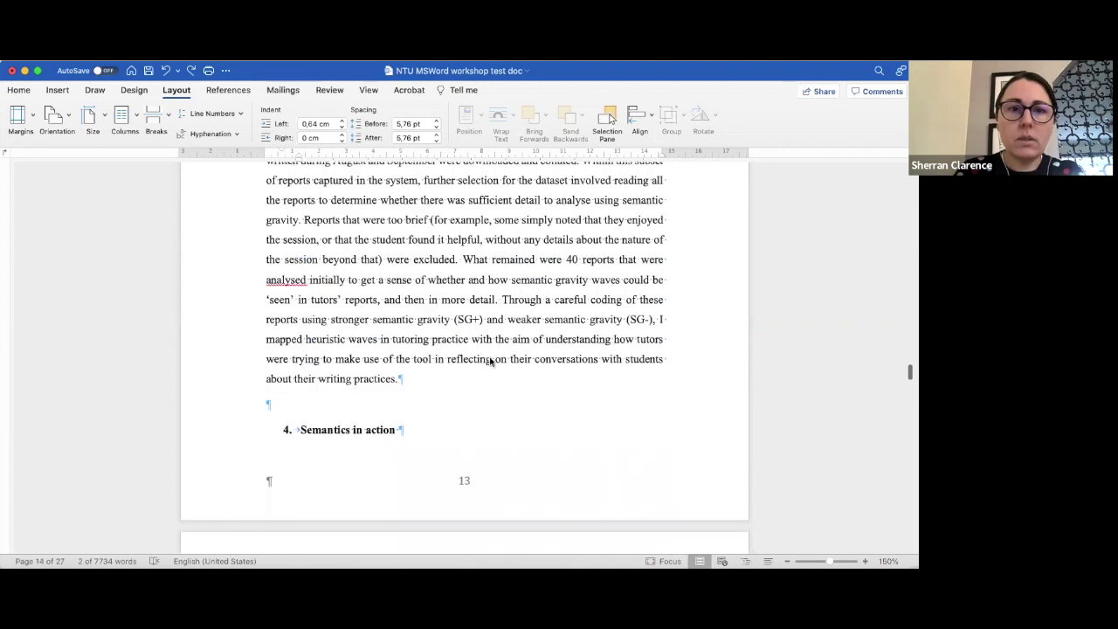
pyautogui.scroll(-3, 490, 358)
pyautogui.scroll(2, 490, 358)
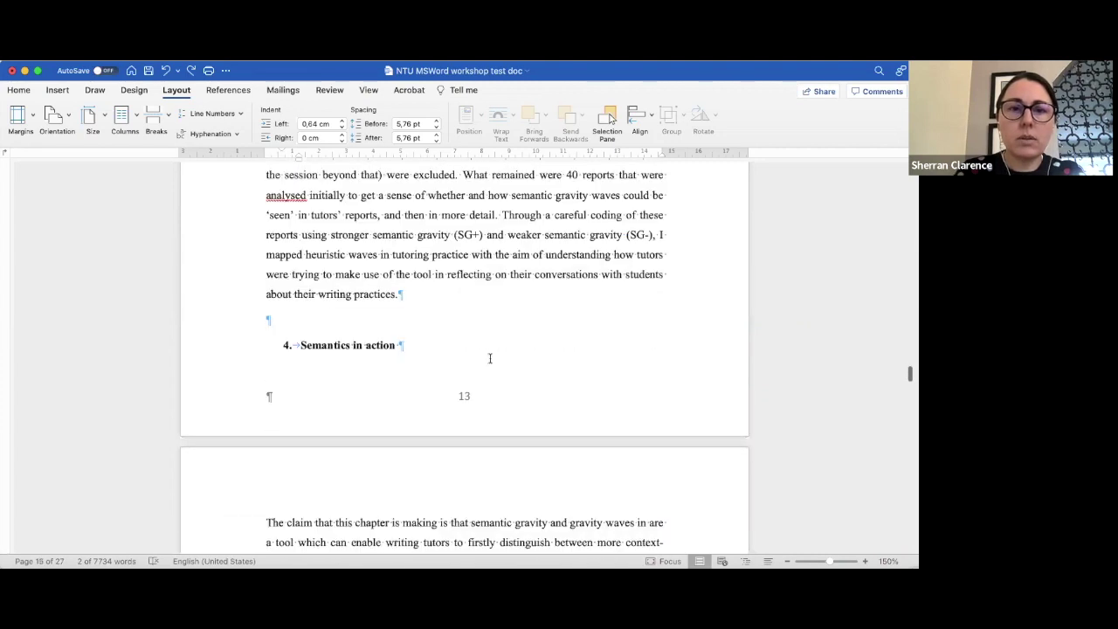
pyautogui.scroll(-15, 490, 358)
pyautogui.scroll(-3, 546, 461)
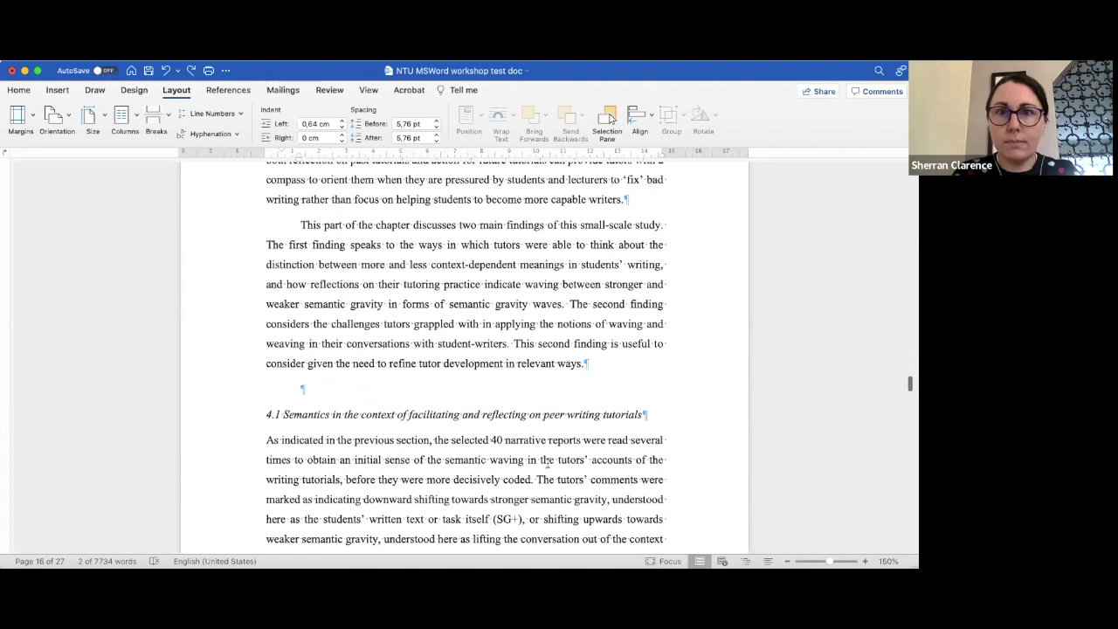
pyautogui.scroll(-2, 545, 463)
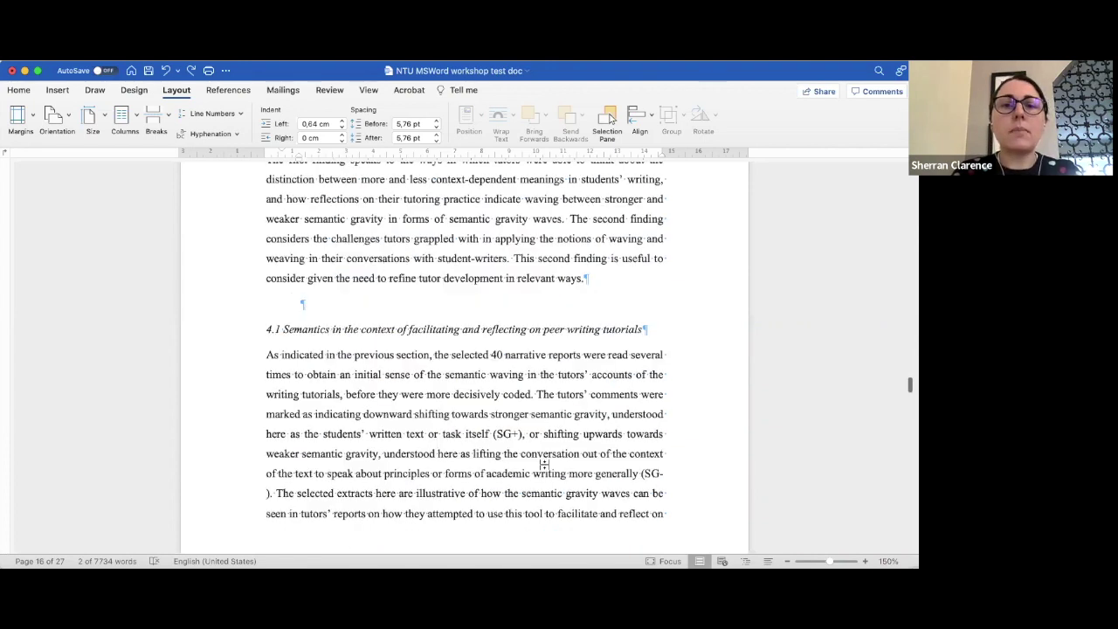
pyautogui.scroll(-3, 545, 464)
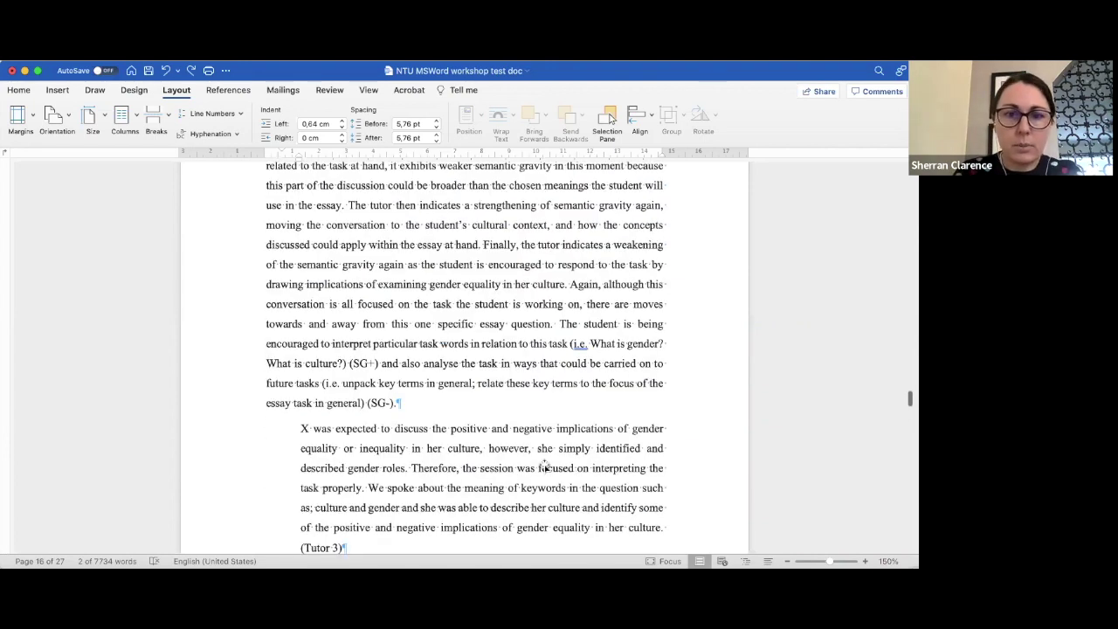
pyautogui.scroll(-4, 545, 464)
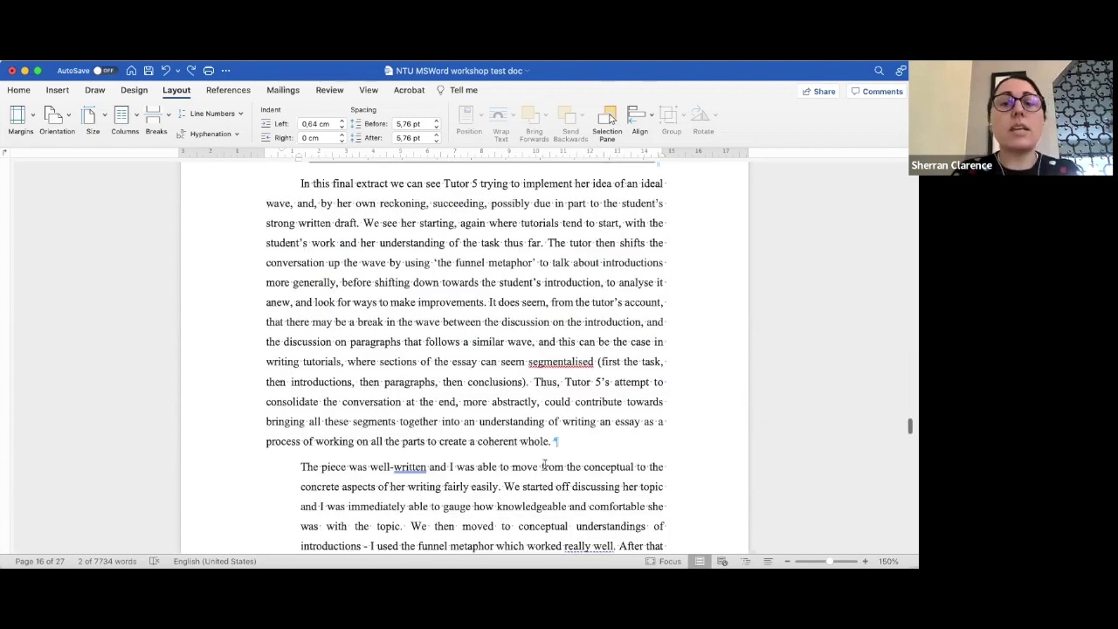
pyautogui.scroll(-2, 544, 464)
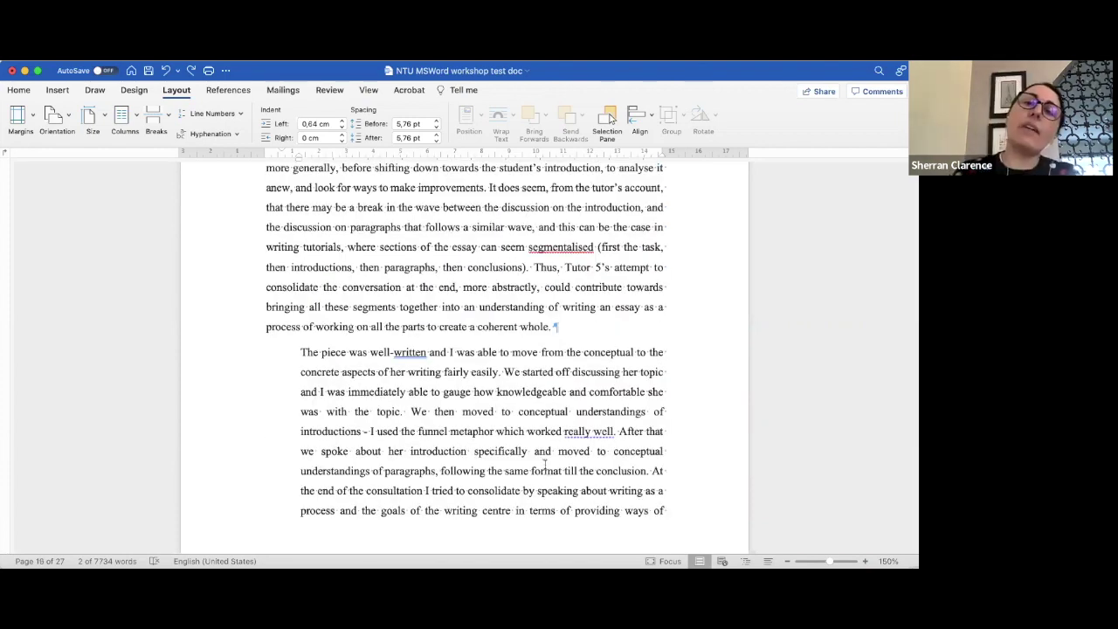
pyautogui.scroll(-5, 544, 464)
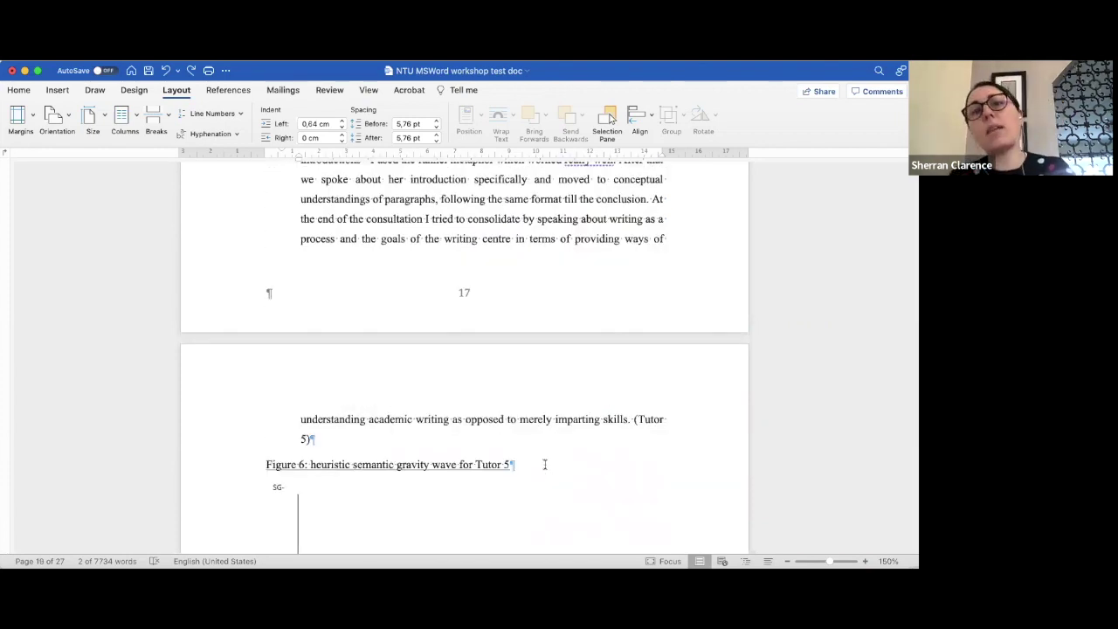
pyautogui.scroll(-10, 545, 464)
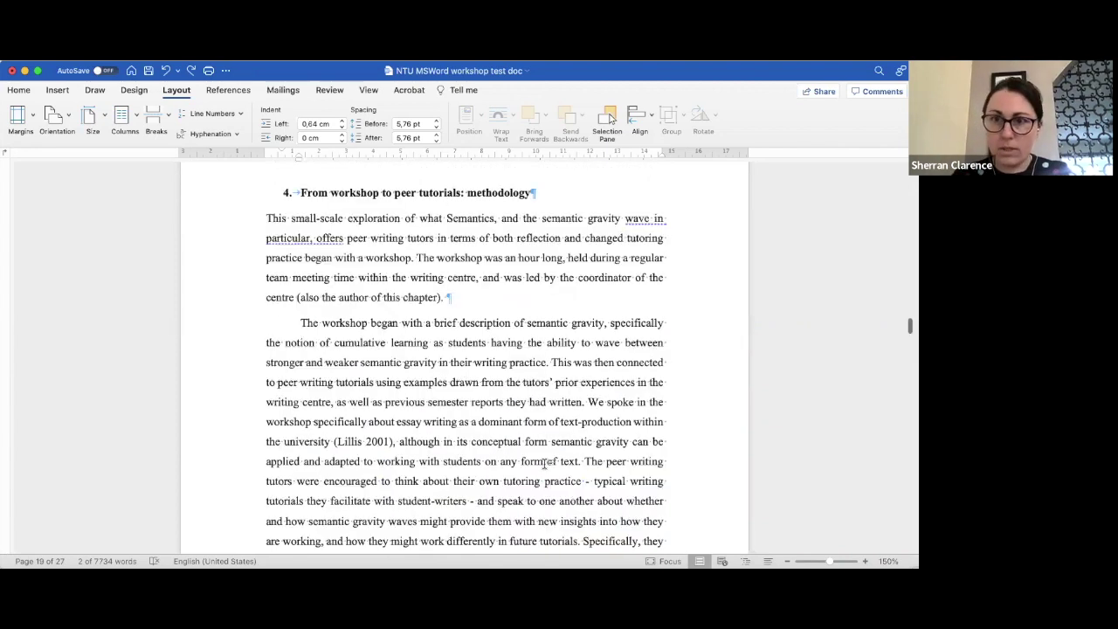
pyautogui.scroll(-8, 544, 463)
pyautogui.scroll(-5, 544, 464)
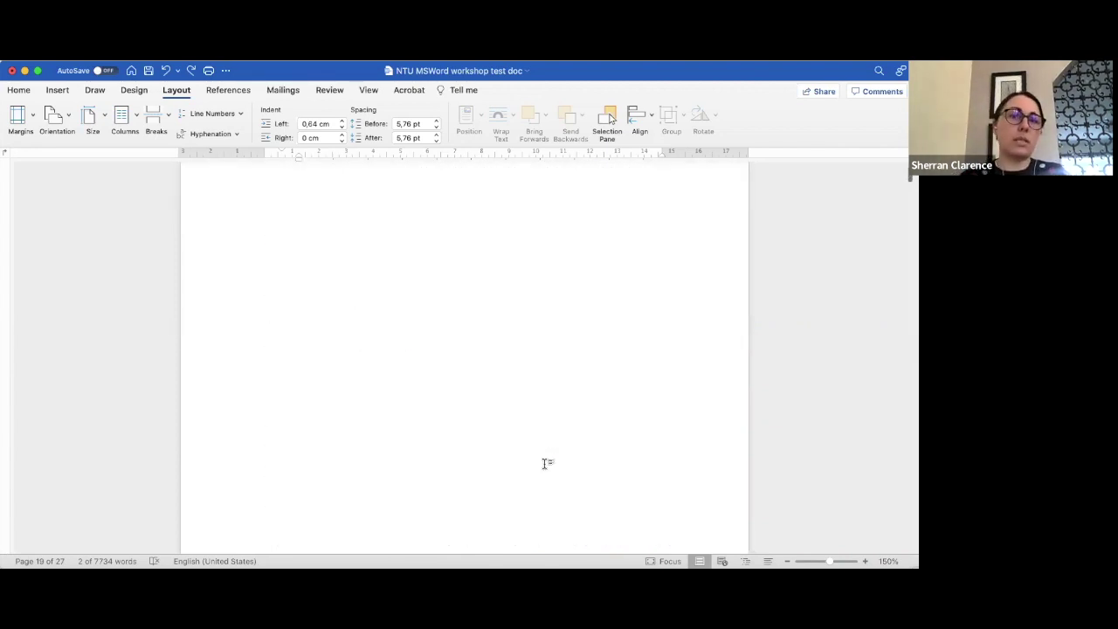
pyautogui.scroll(-5, 545, 468)
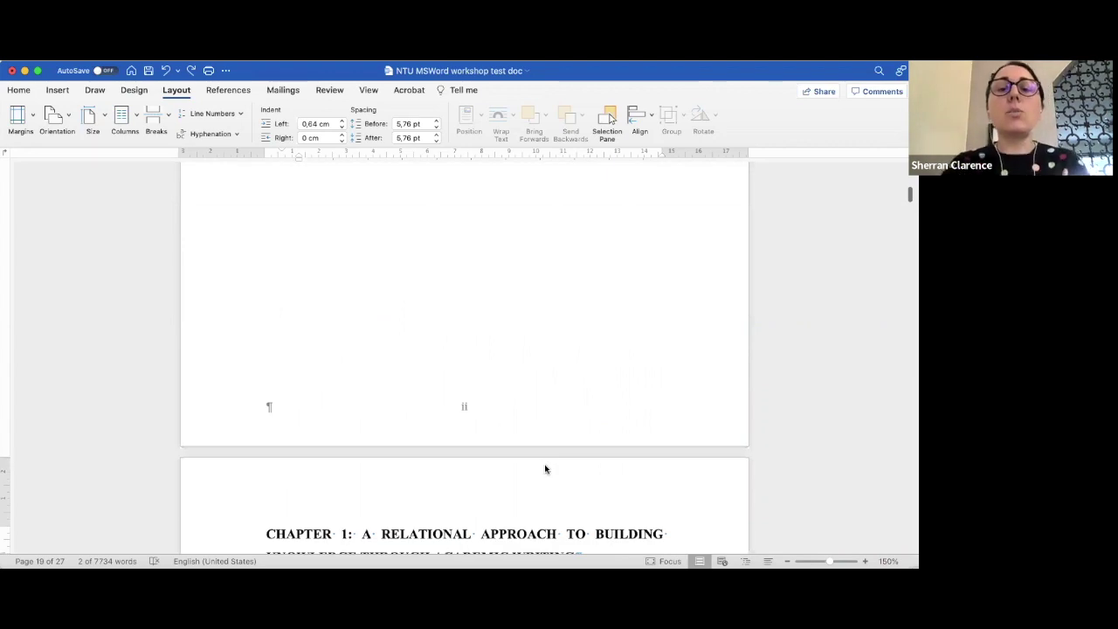
pyautogui.scroll(-3, 544, 464)
# Step: Review the quick styles available for headings, titles and quotes in the full style gallery
pyautogui.click(19, 91)
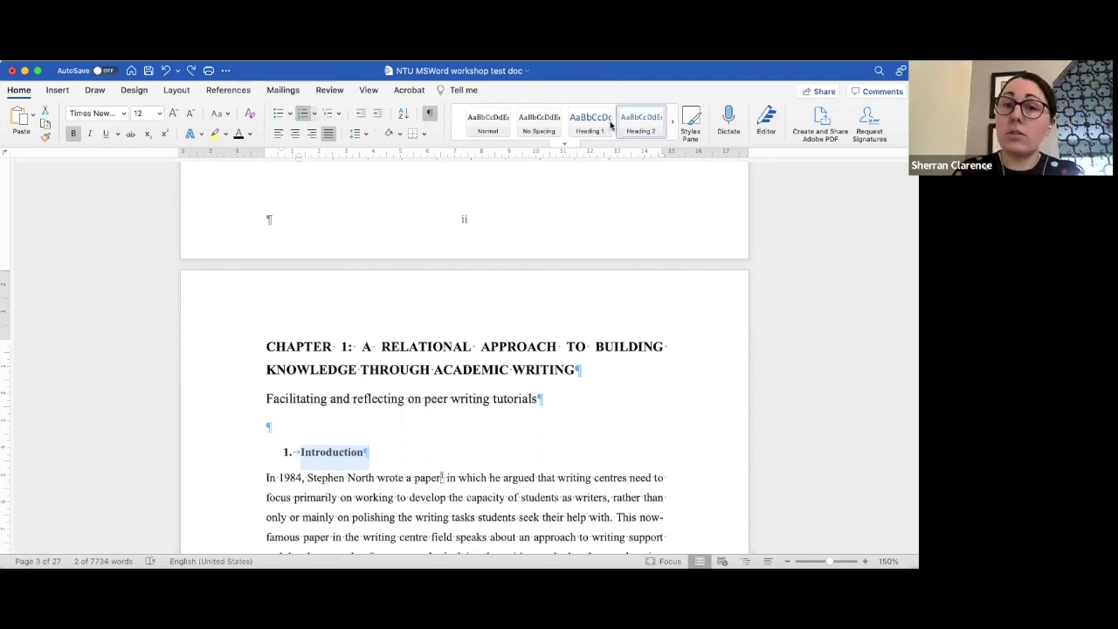
pyautogui.click(674, 125)
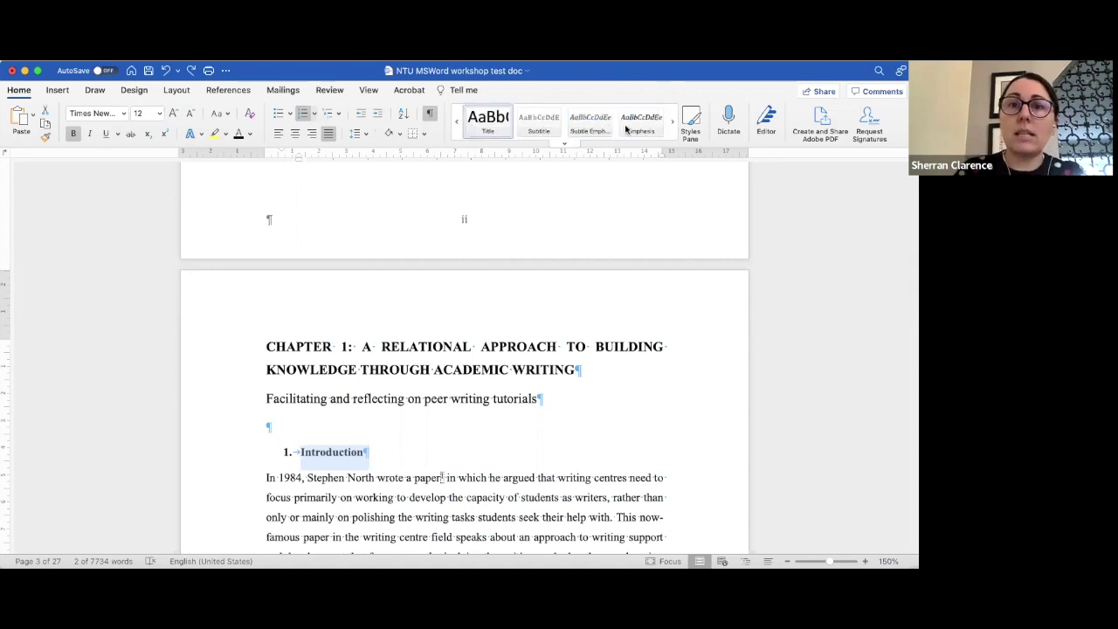
pyautogui.click(457, 123)
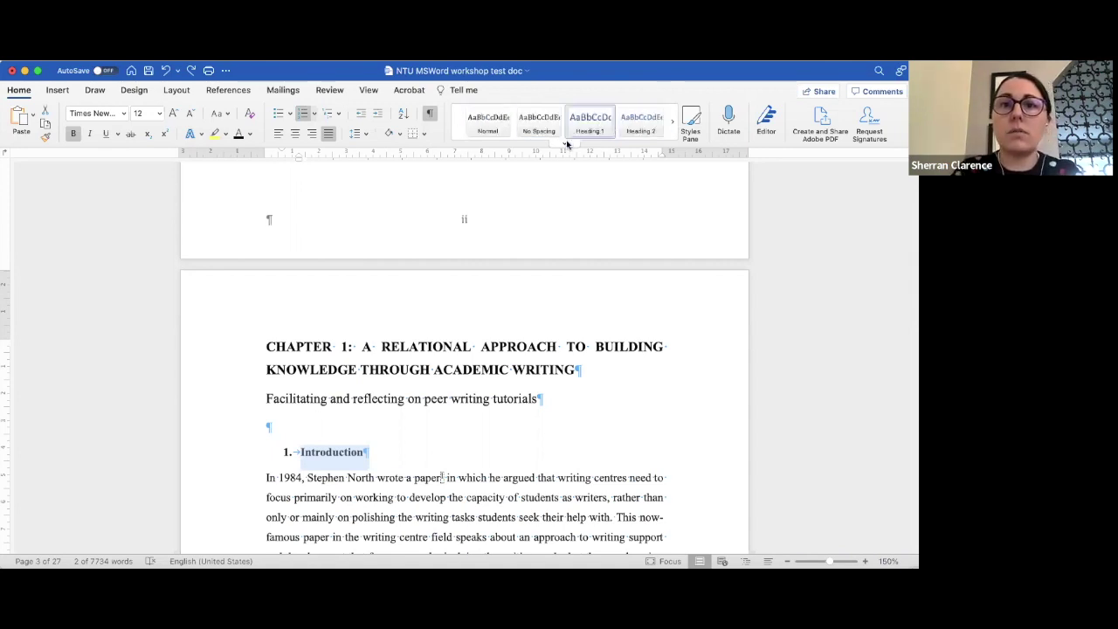
pyautogui.click(565, 143)
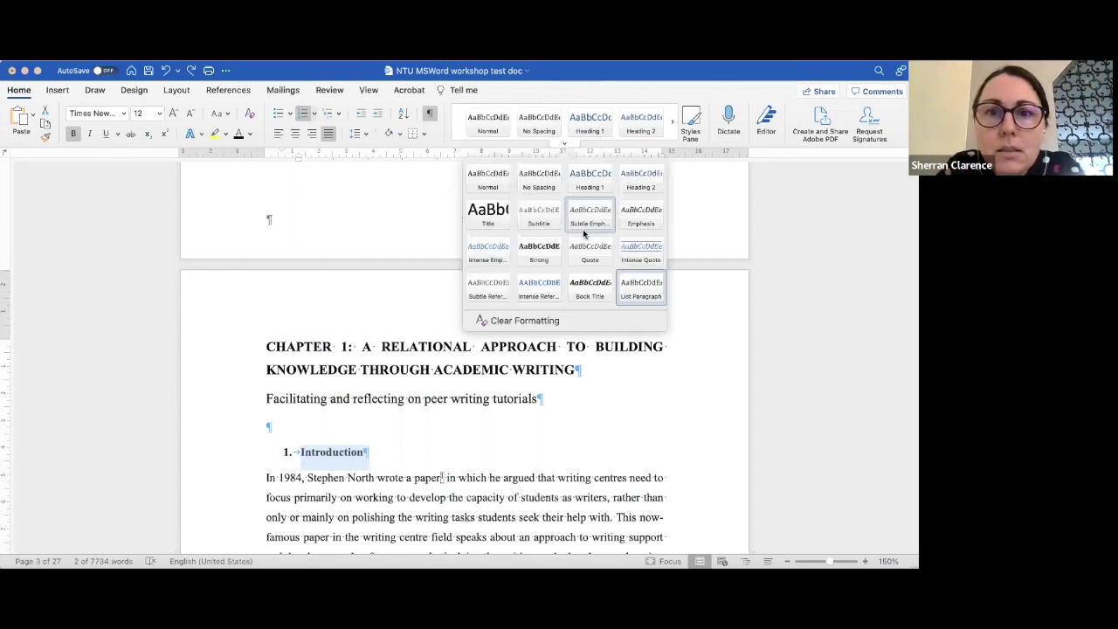
# Step: Show the Styles pane, set it to list all styles, and look through the heading levels
pyautogui.click(692, 122)
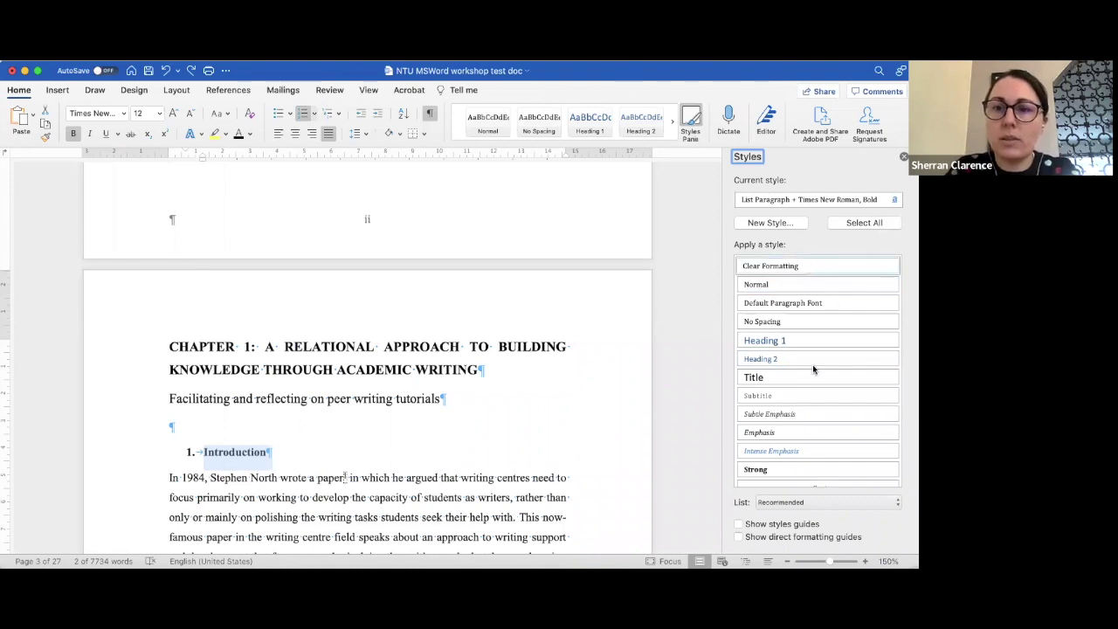
pyautogui.scroll(-6, 816, 387)
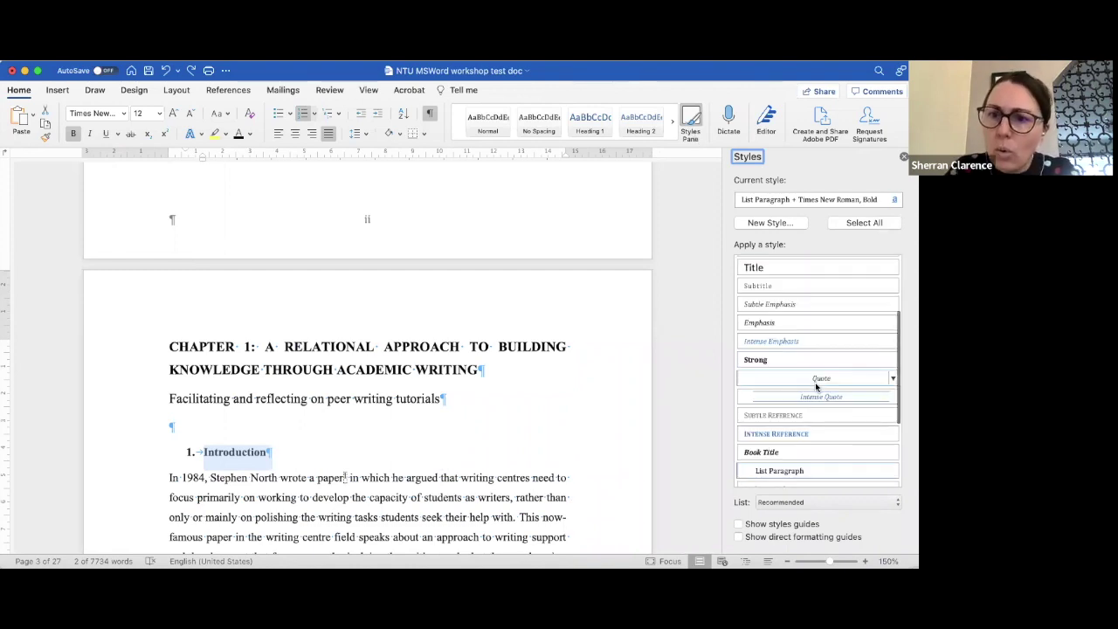
pyautogui.scroll(6, 816, 387)
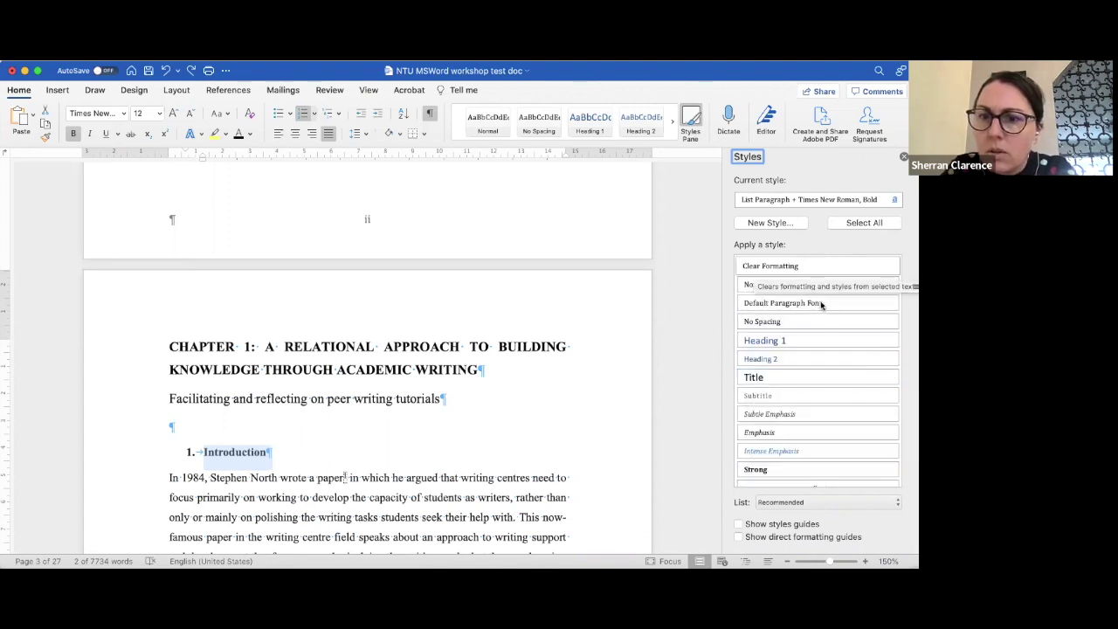
pyautogui.click(865, 505)
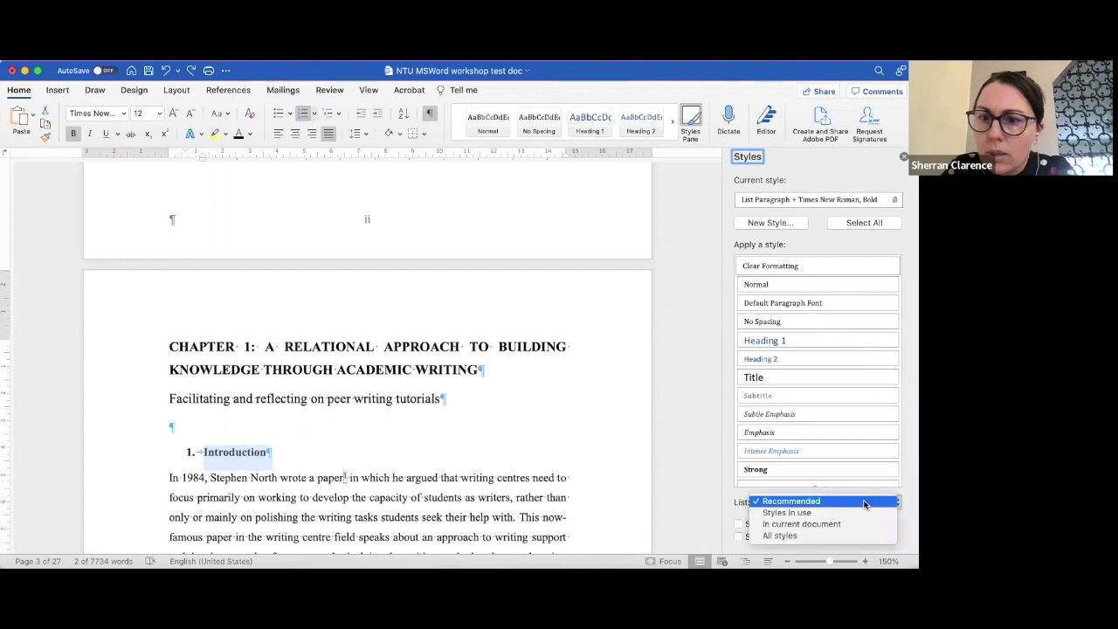
pyautogui.click(832, 536)
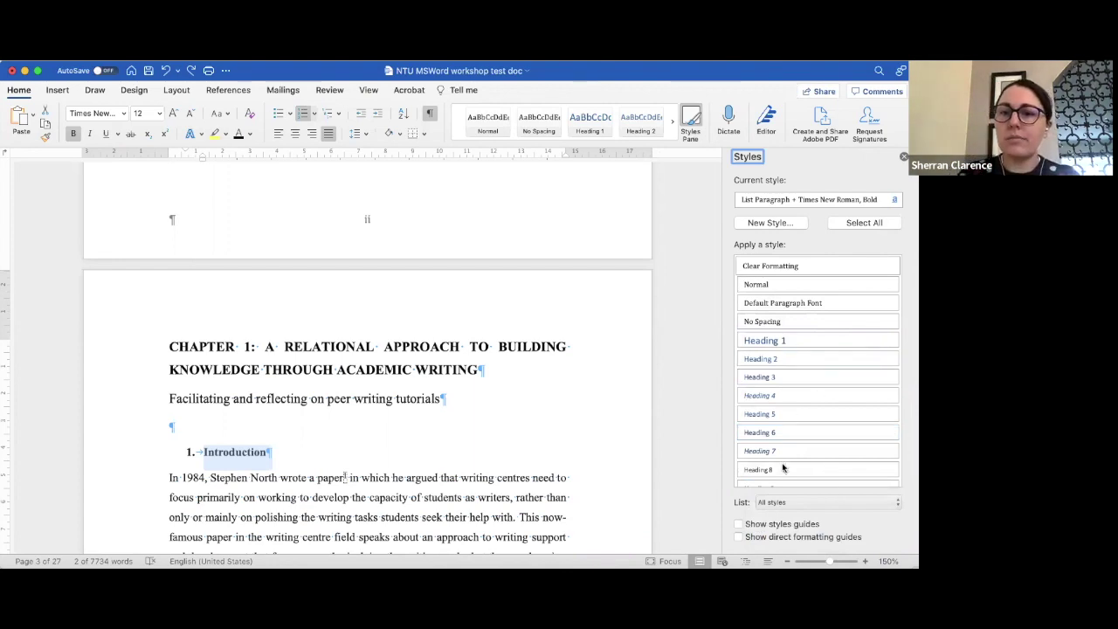
pyautogui.scroll(-3, 783, 467)
pyautogui.scroll(2, 784, 439)
pyautogui.scroll(1, 786, 345)
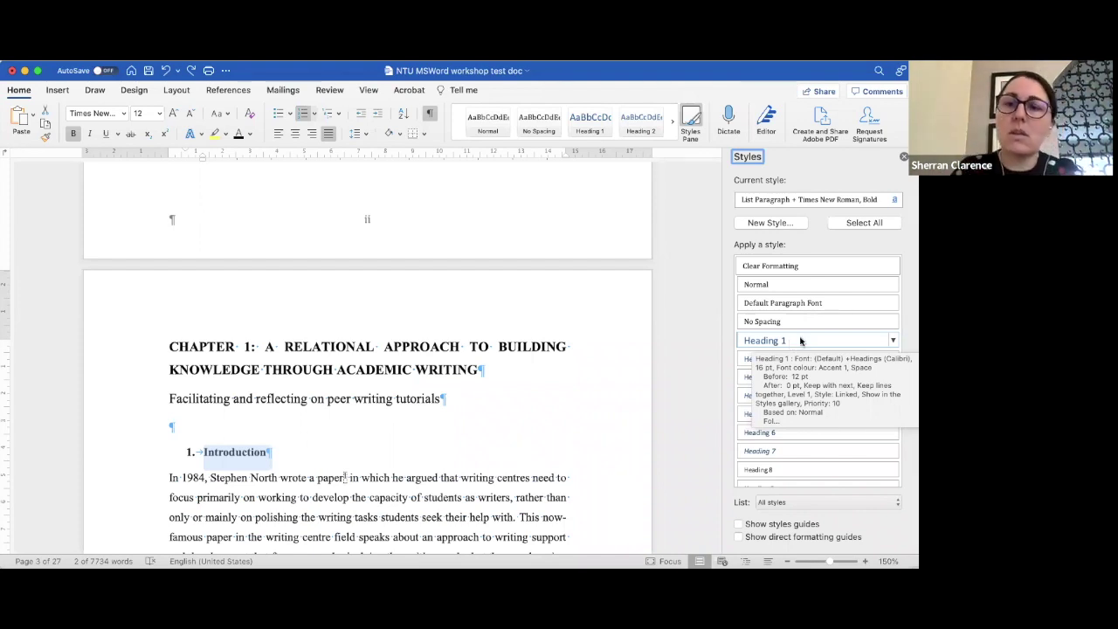
# Step: Modify the Heading 1 style to use Times New Roman at 14 pt
pyautogui.click(894, 340)
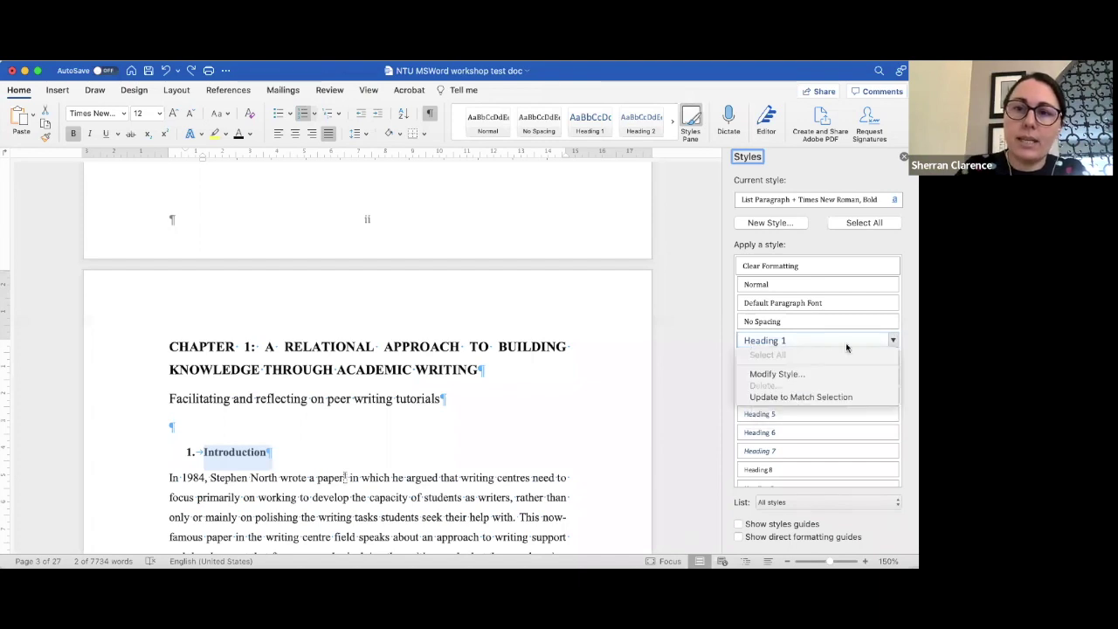
pyautogui.click(789, 374)
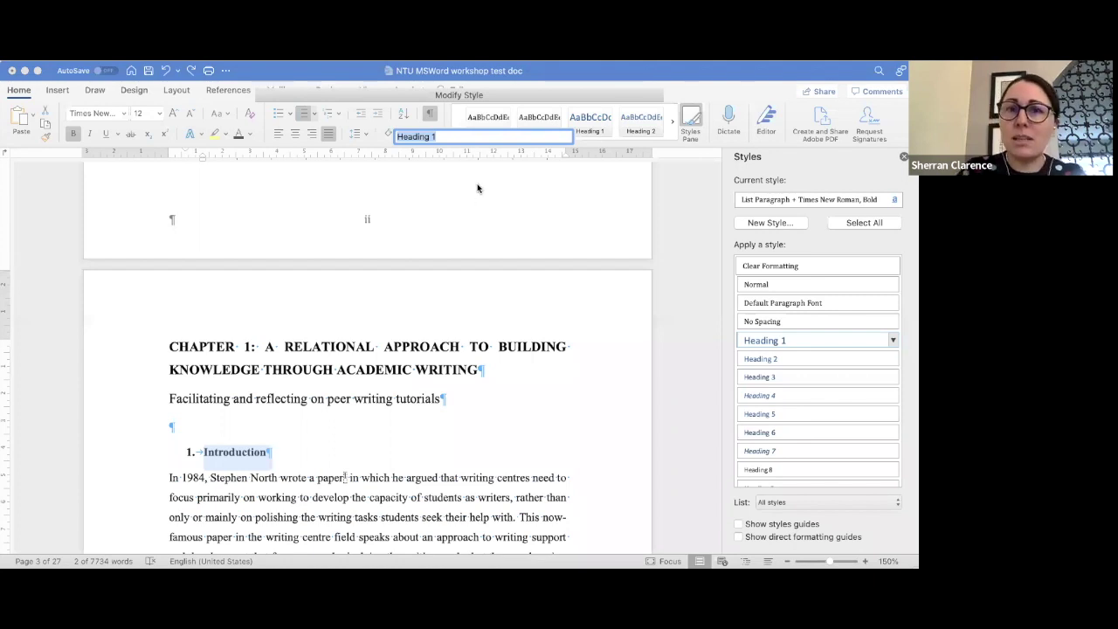
pyautogui.click(568, 179)
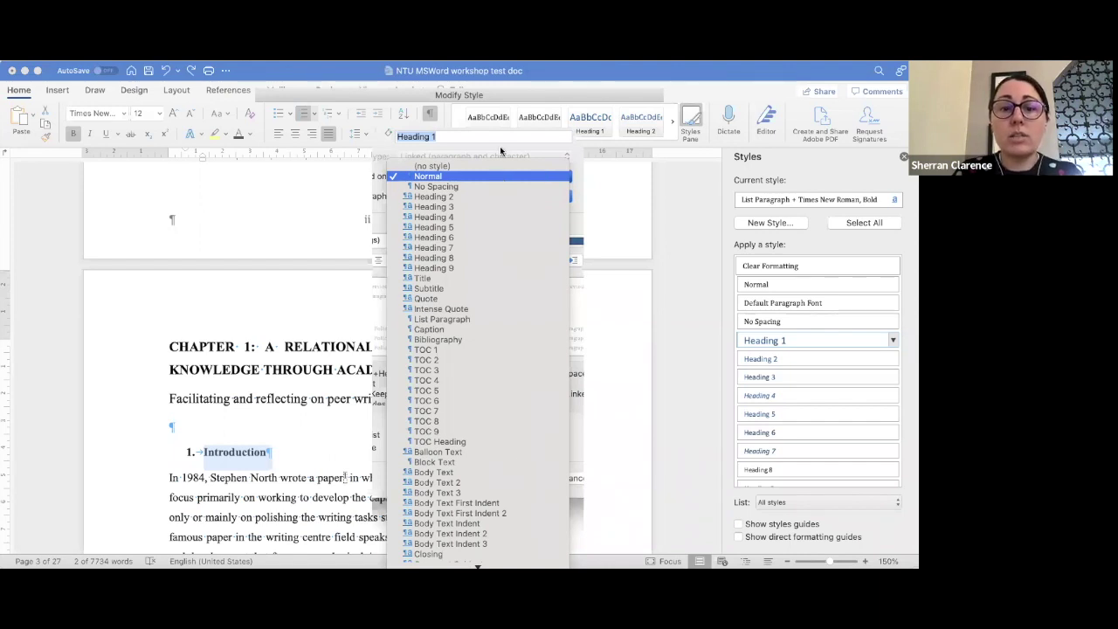
pyautogui.click(613, 172)
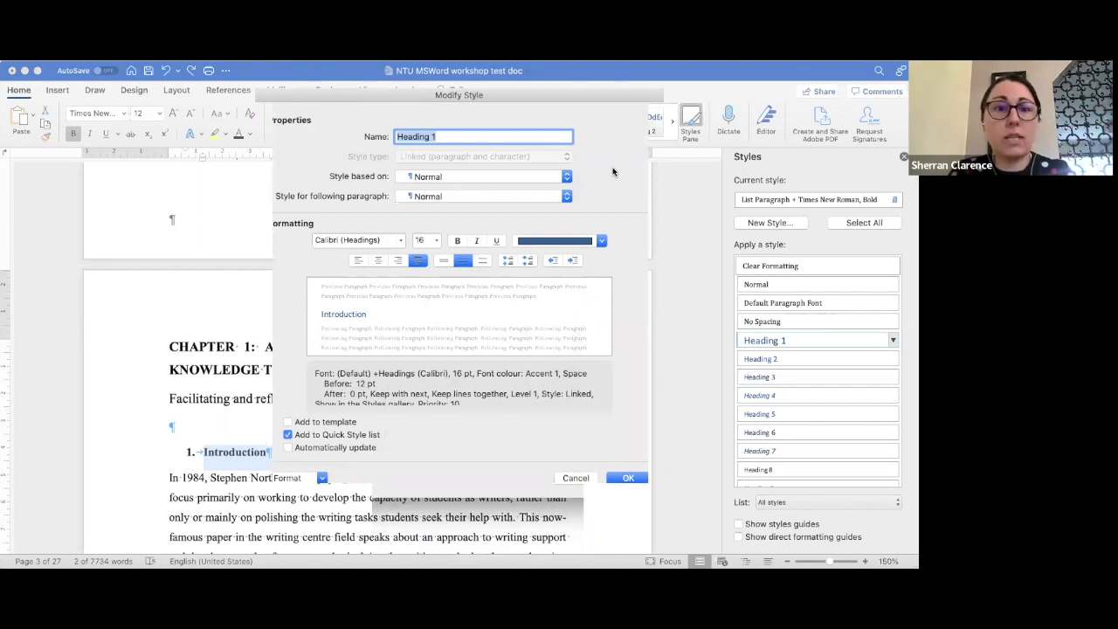
pyautogui.click(400, 242)
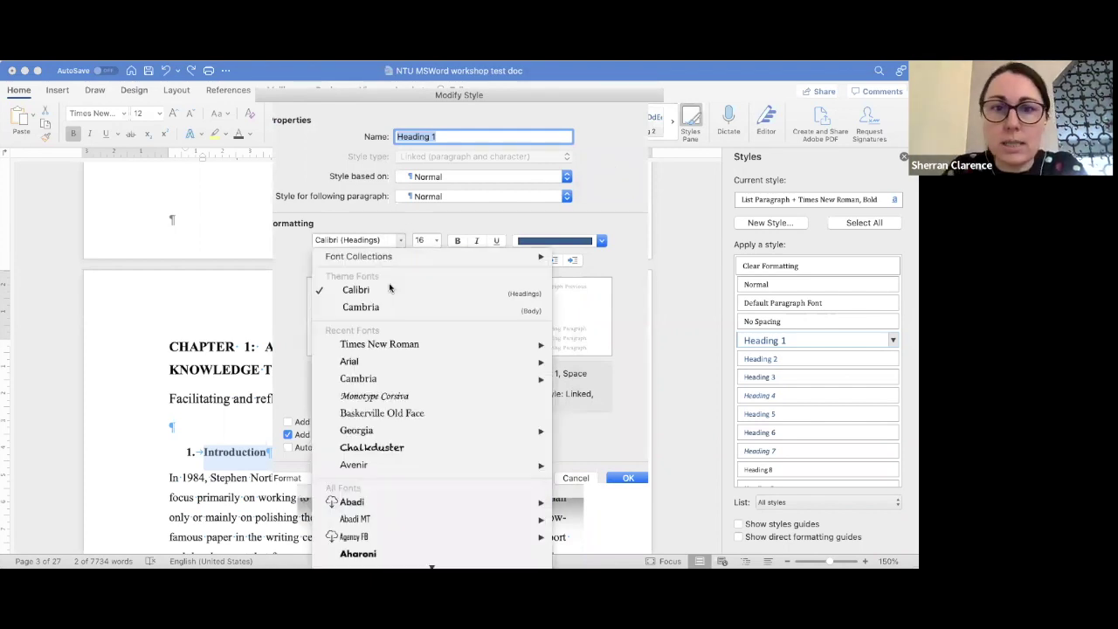
pyautogui.click(381, 345)
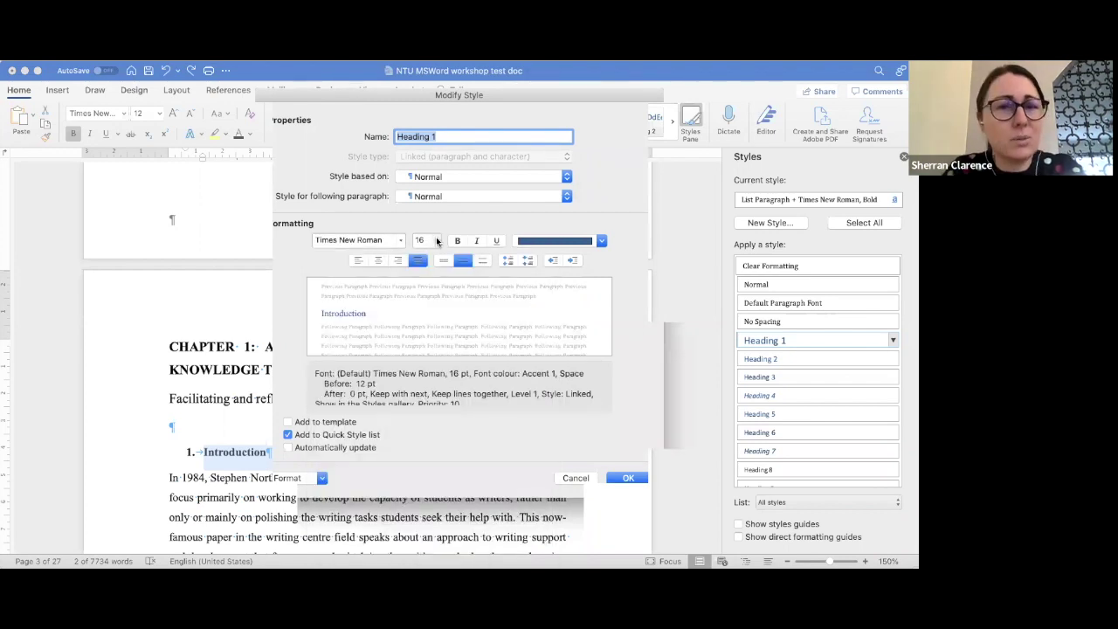
pyautogui.click(436, 239)
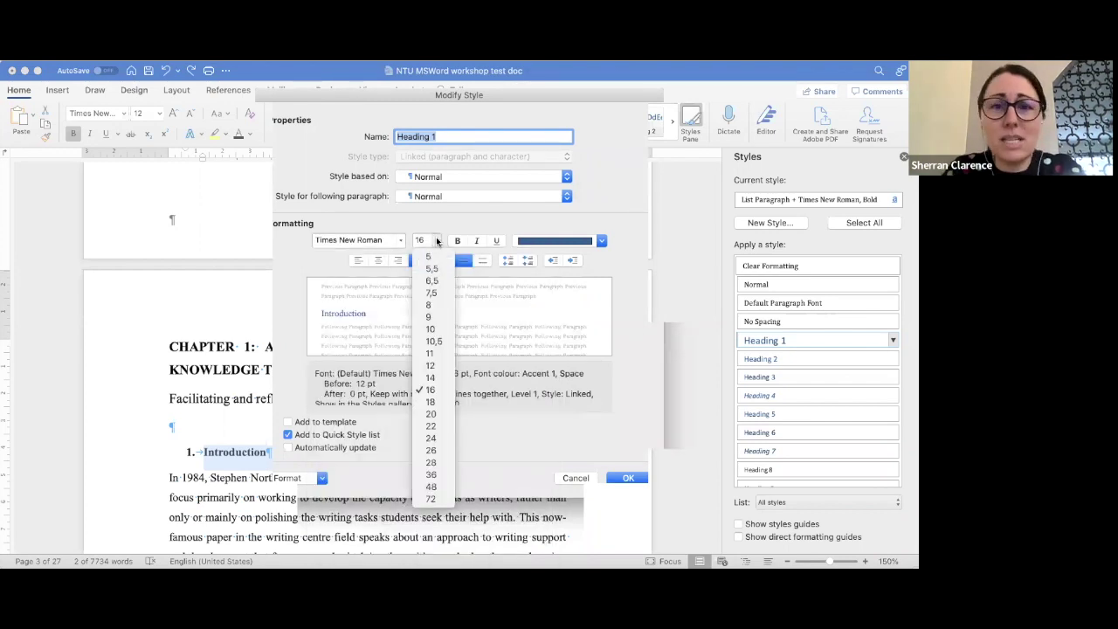
pyautogui.click(431, 378)
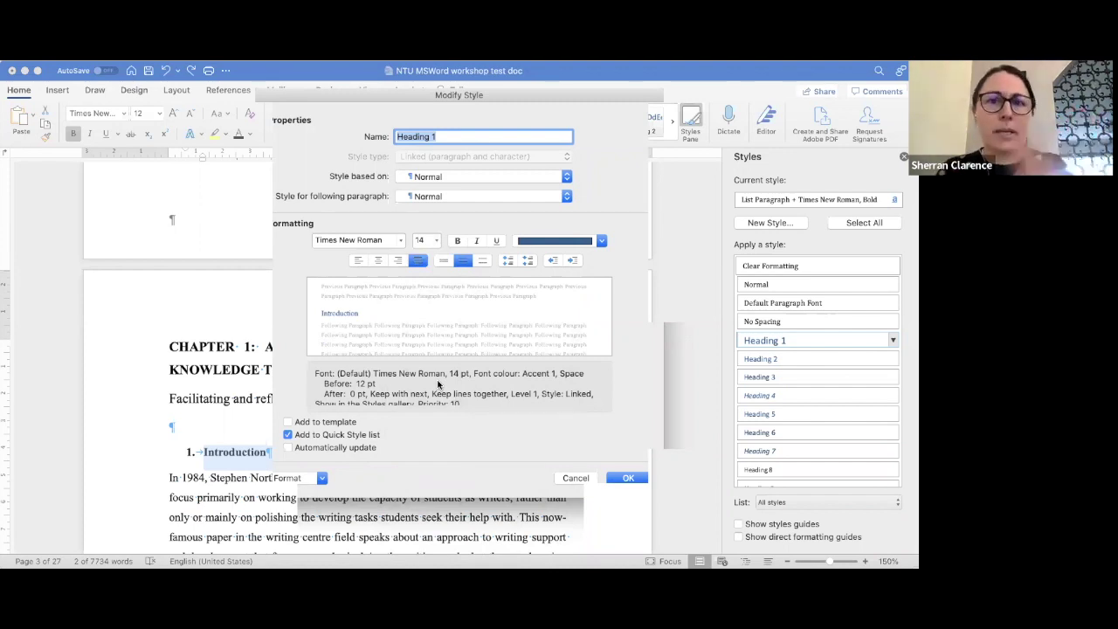
# Step: Make the Heading 1 style black and bold, and have it added to the template and updated automatically
pyautogui.click(601, 240)
pyautogui.click(572, 259)
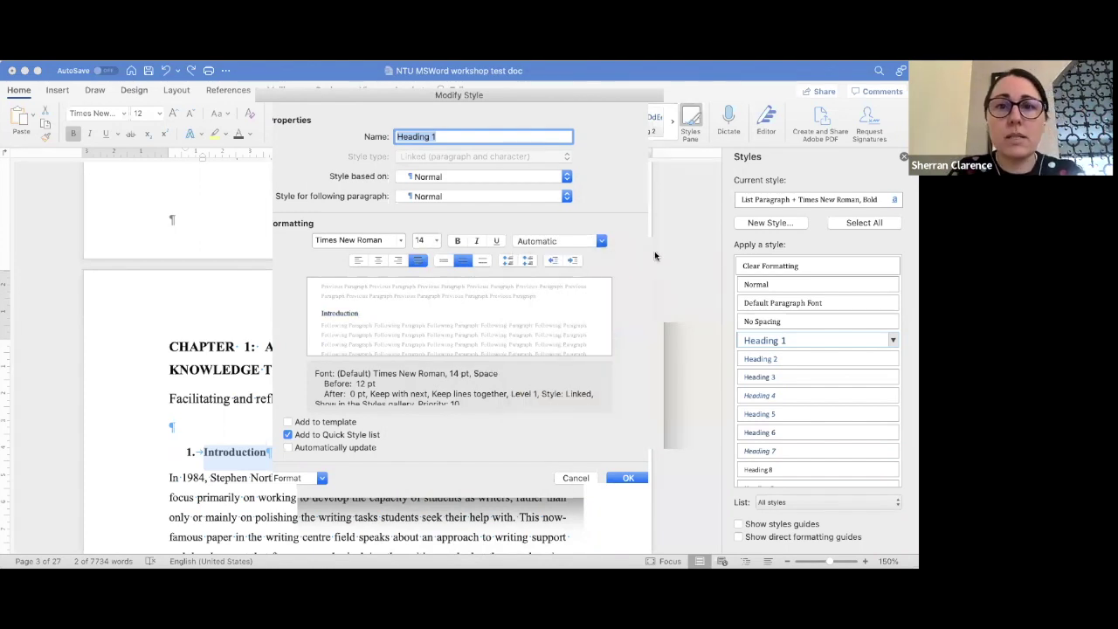
pyautogui.click(602, 240)
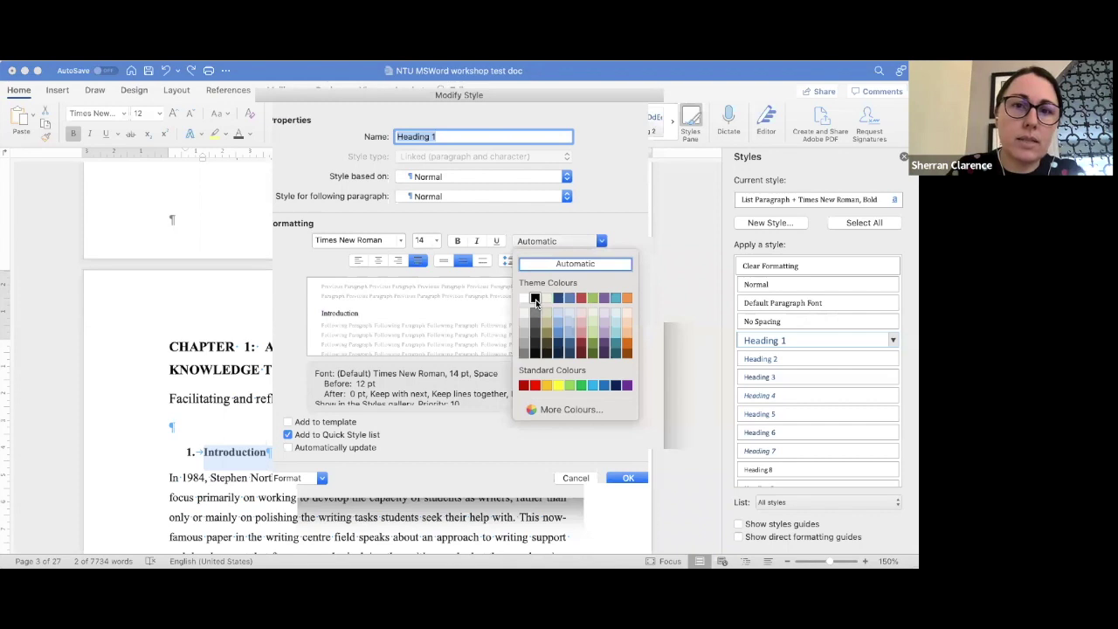
pyautogui.click(535, 300)
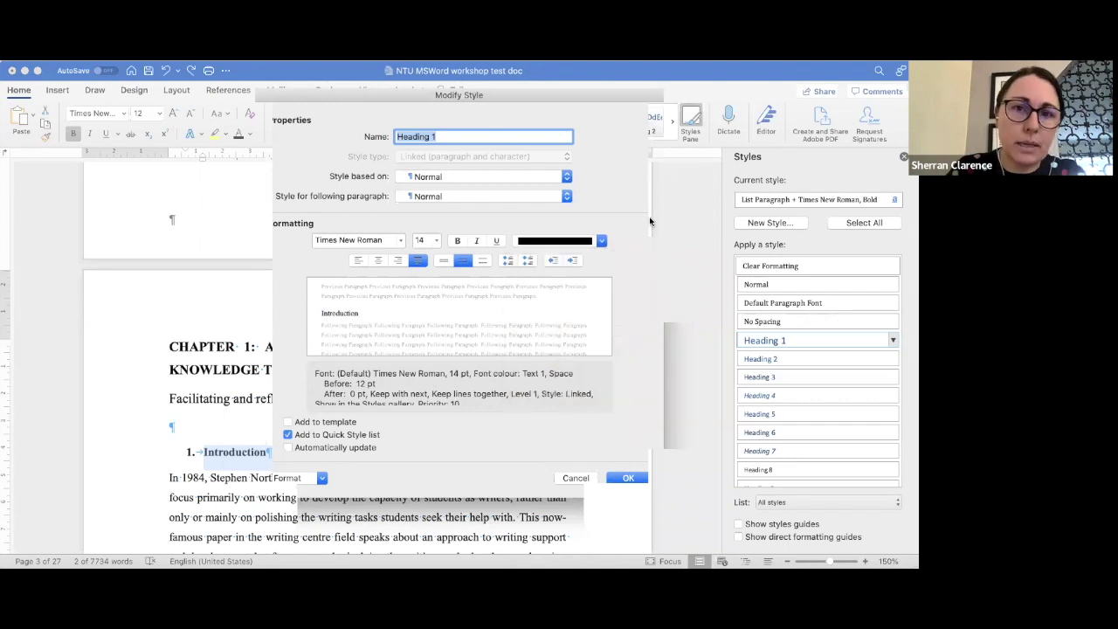
pyautogui.click(455, 241)
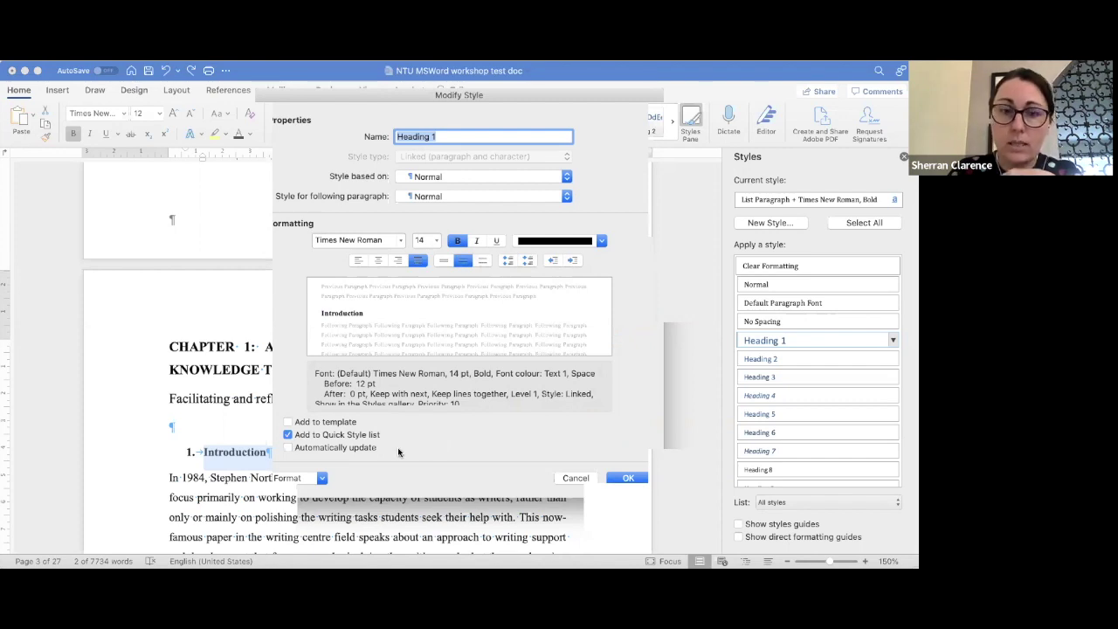
pyautogui.click(289, 422)
pyautogui.click(288, 448)
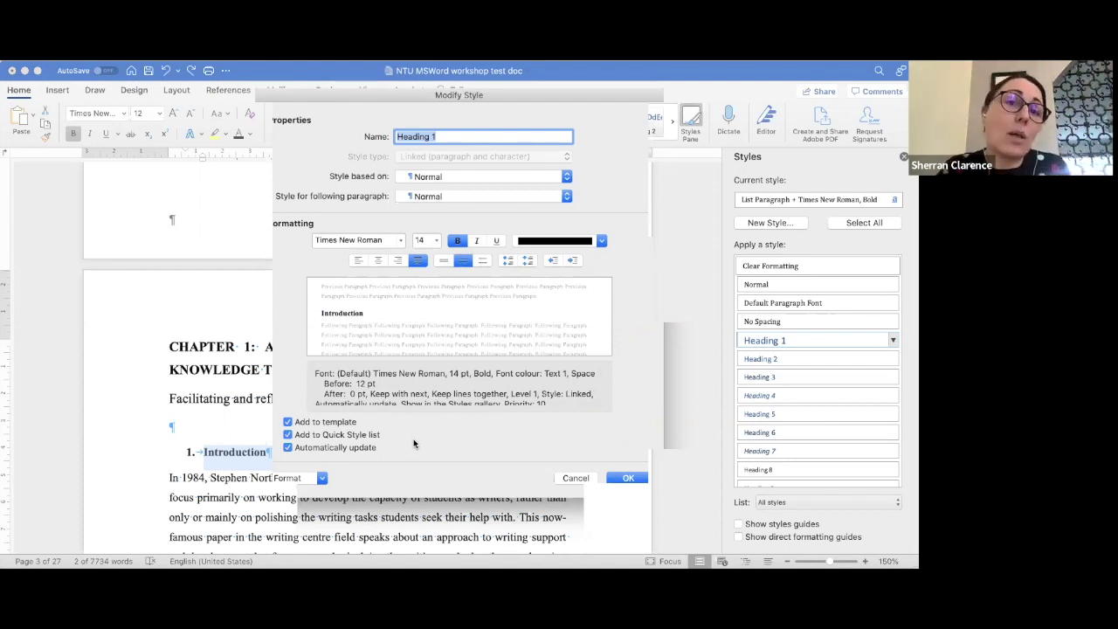
# Step: Set Heading 1's paragraph spacing to 12 pt after with single line spacing, and save the style changes
pyautogui.click(322, 479)
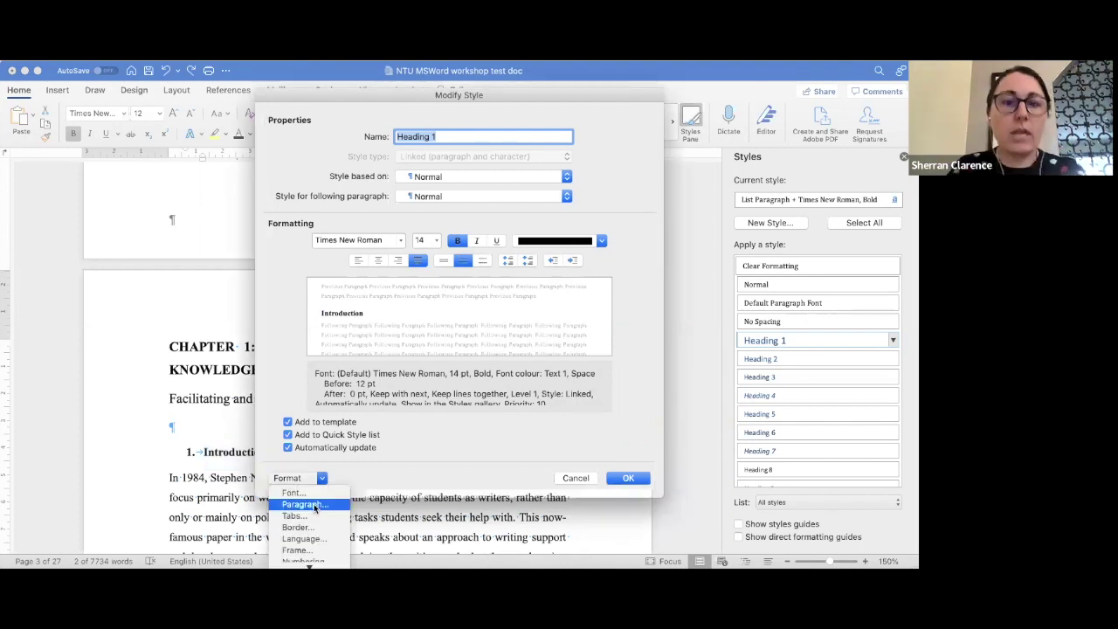
pyautogui.press('Return')
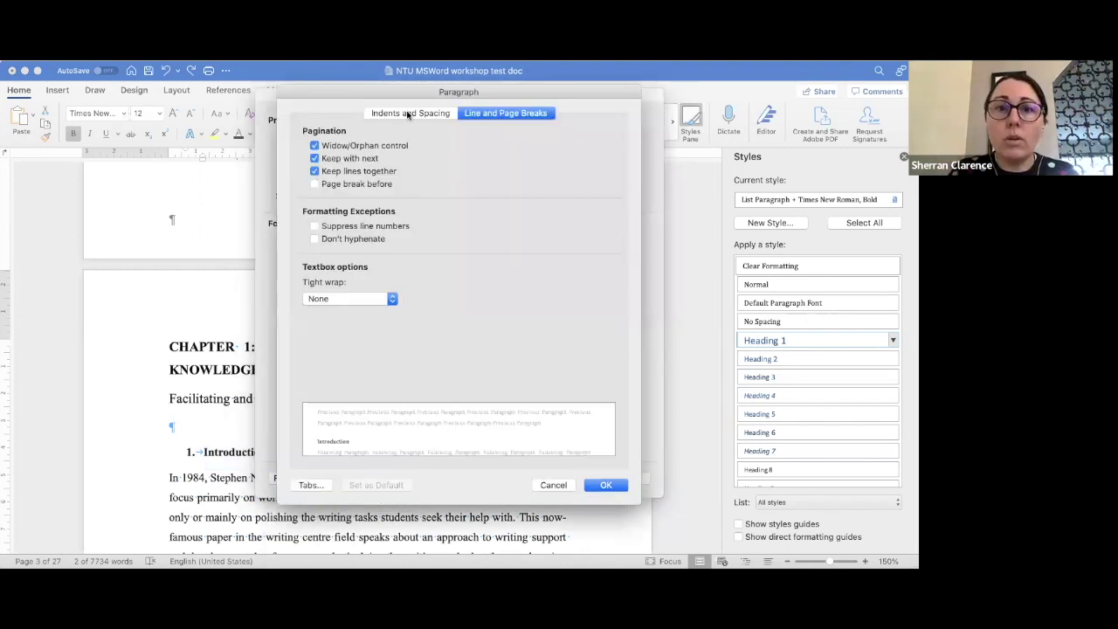
pyautogui.click(408, 114)
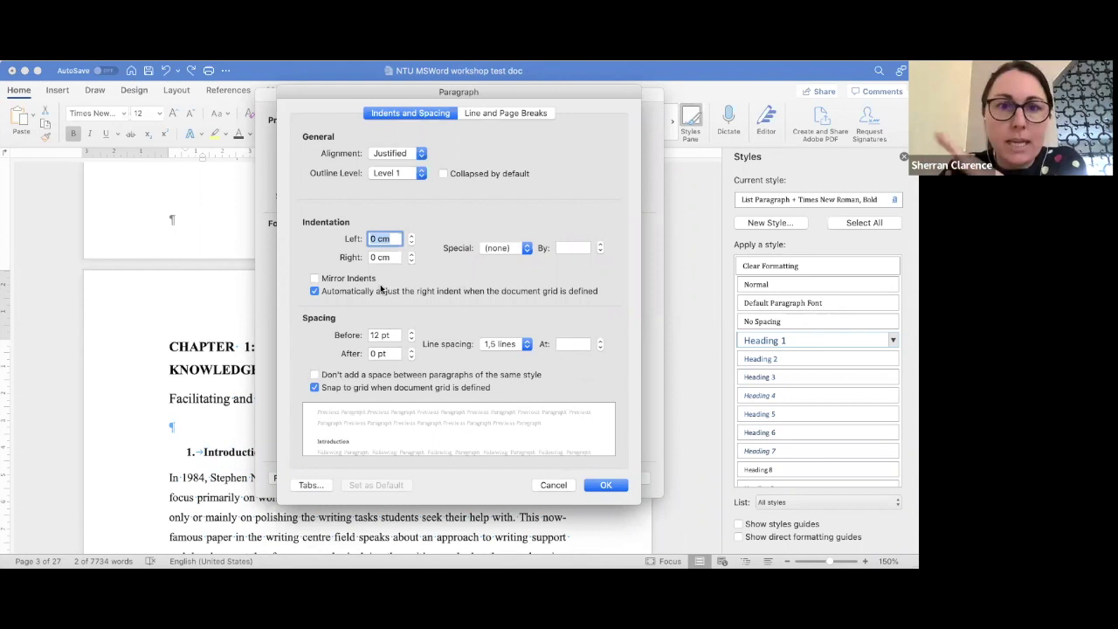
pyautogui.click(411, 357)
pyautogui.click(411, 352)
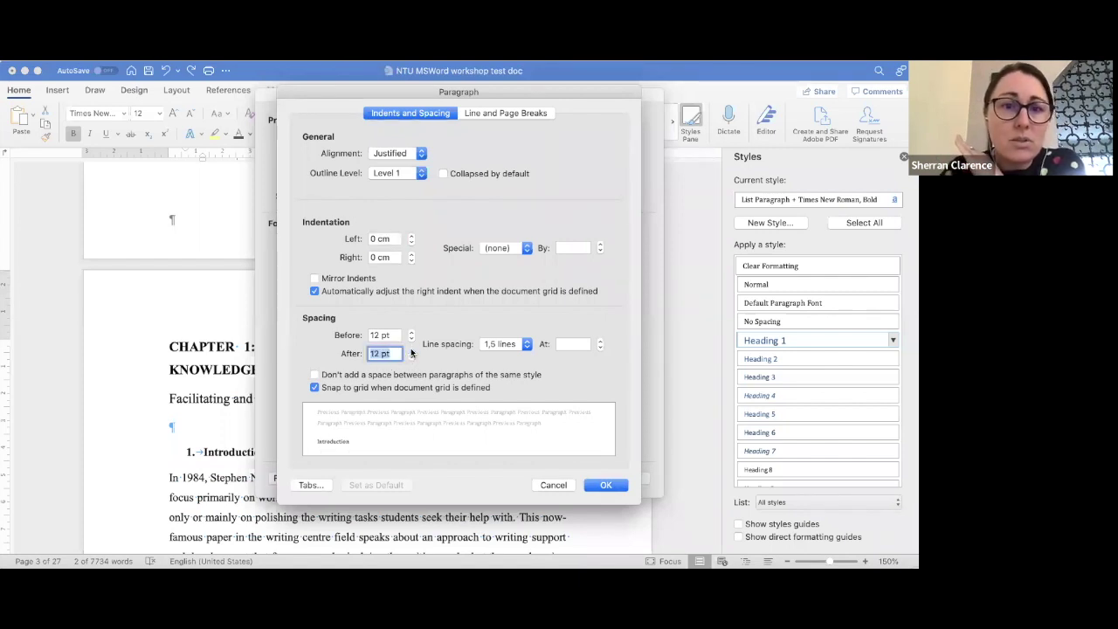
pyautogui.click(526, 345)
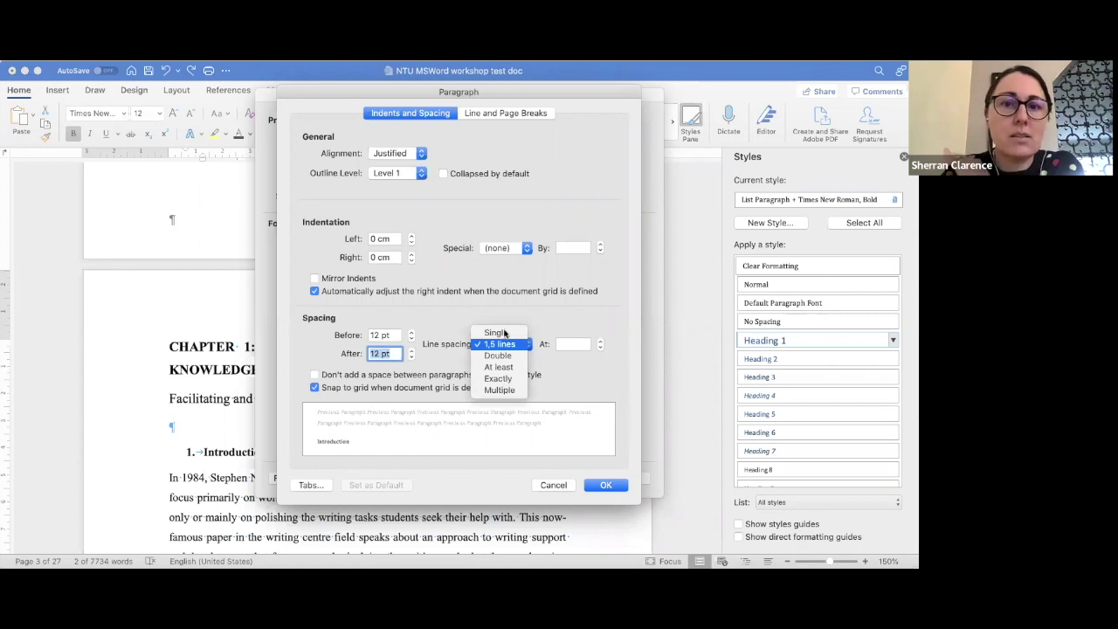
pyautogui.press('Return')
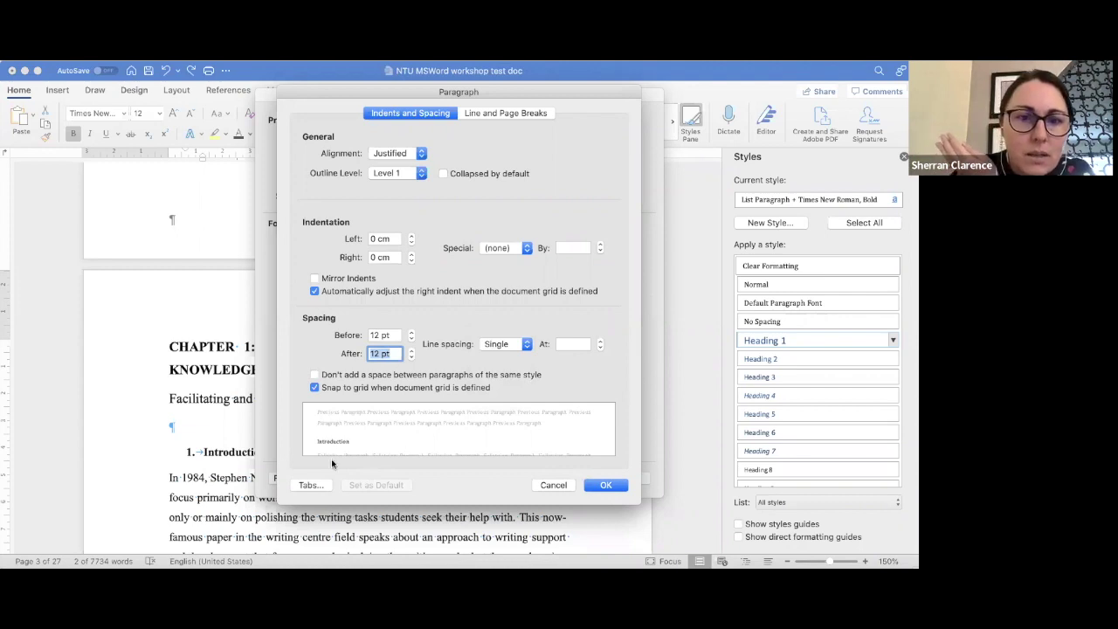
pyautogui.click(607, 486)
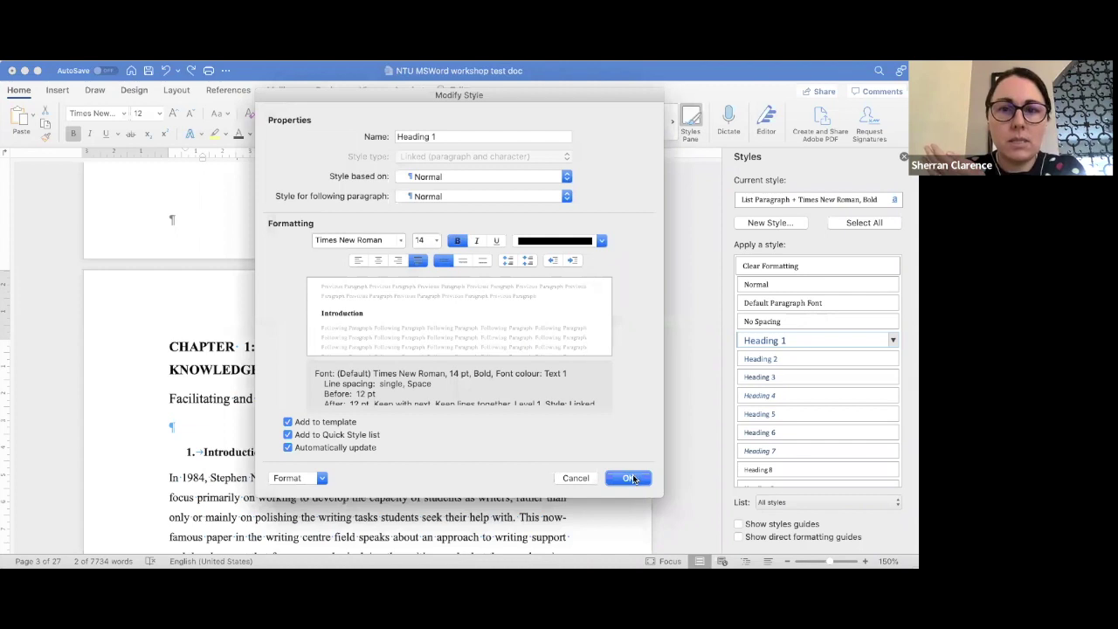
pyautogui.click(633, 479)
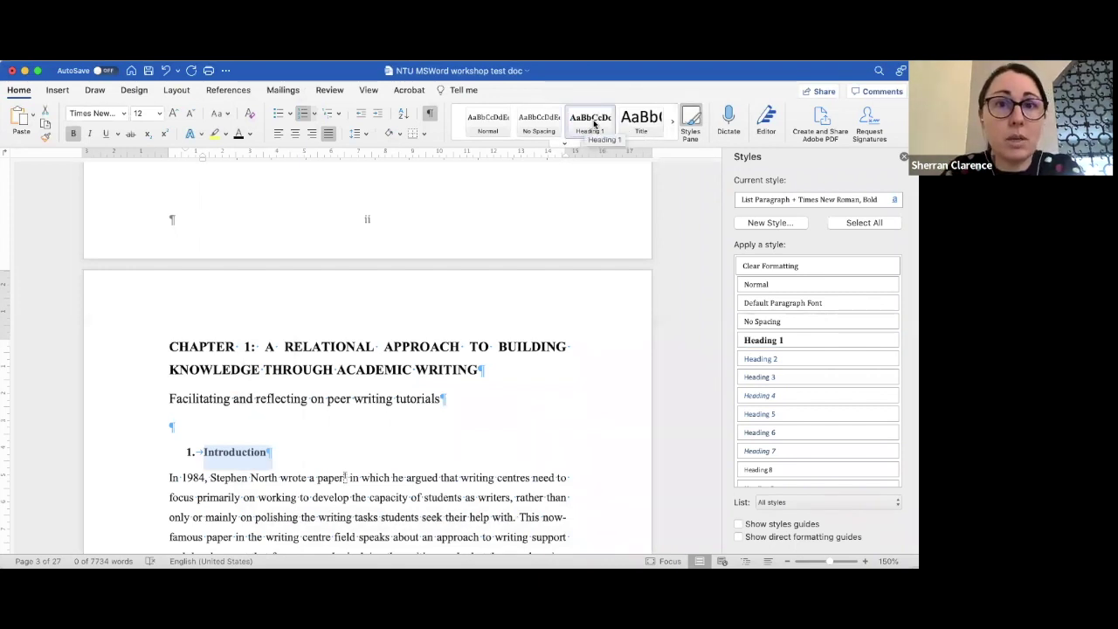
# Step: Modify the Heading 2 style to use bold Times New Roman at 12 pt
pyautogui.moveTo(893, 360)
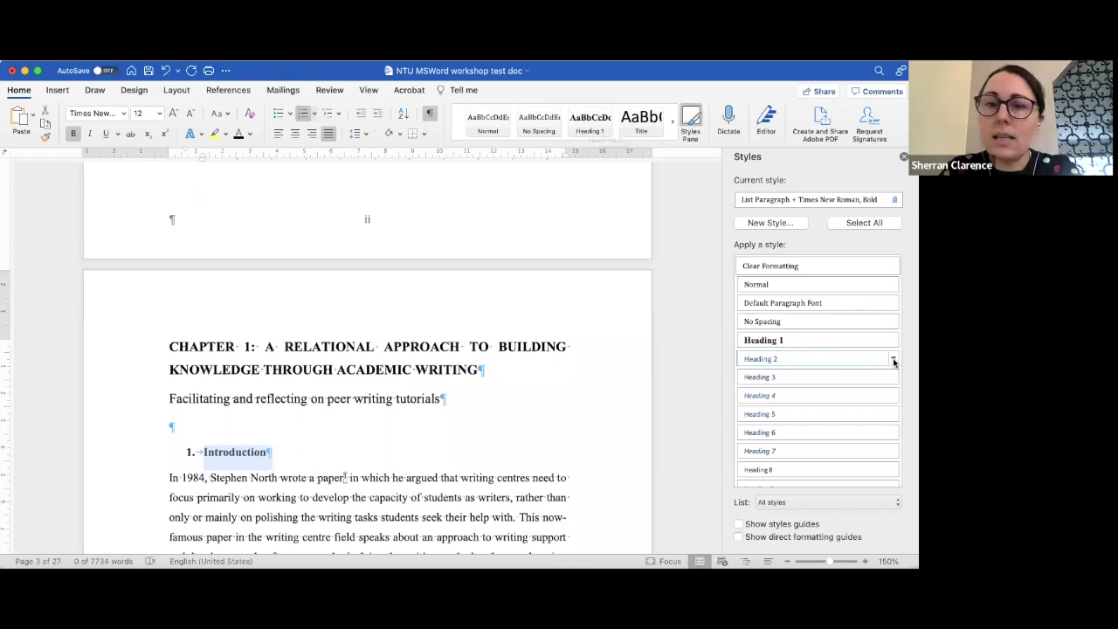
pyautogui.click(893, 360)
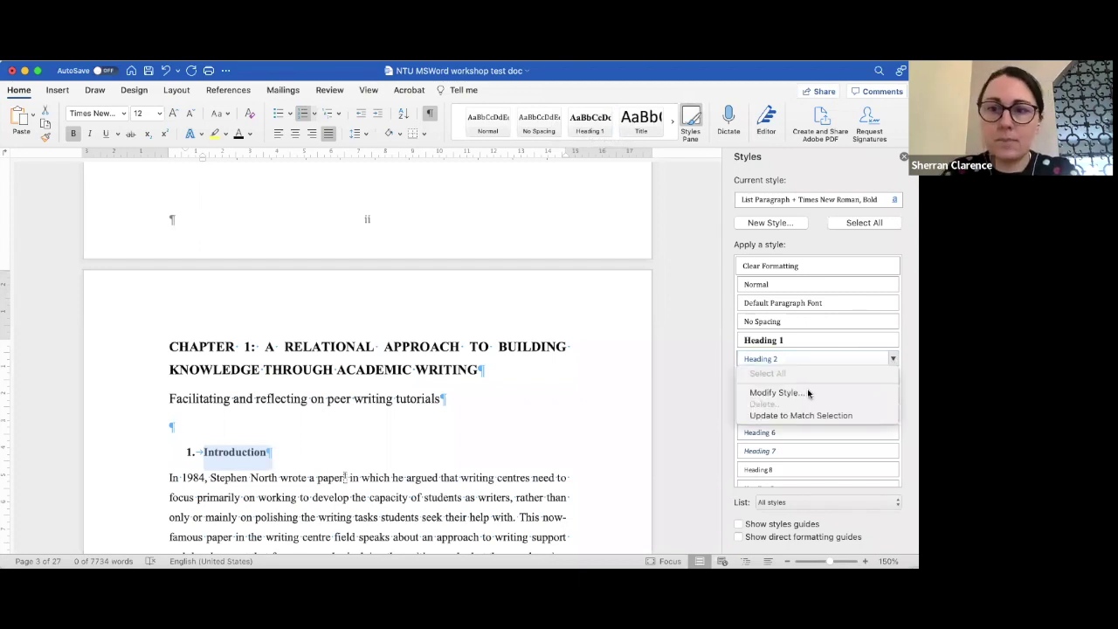
pyautogui.click(809, 393)
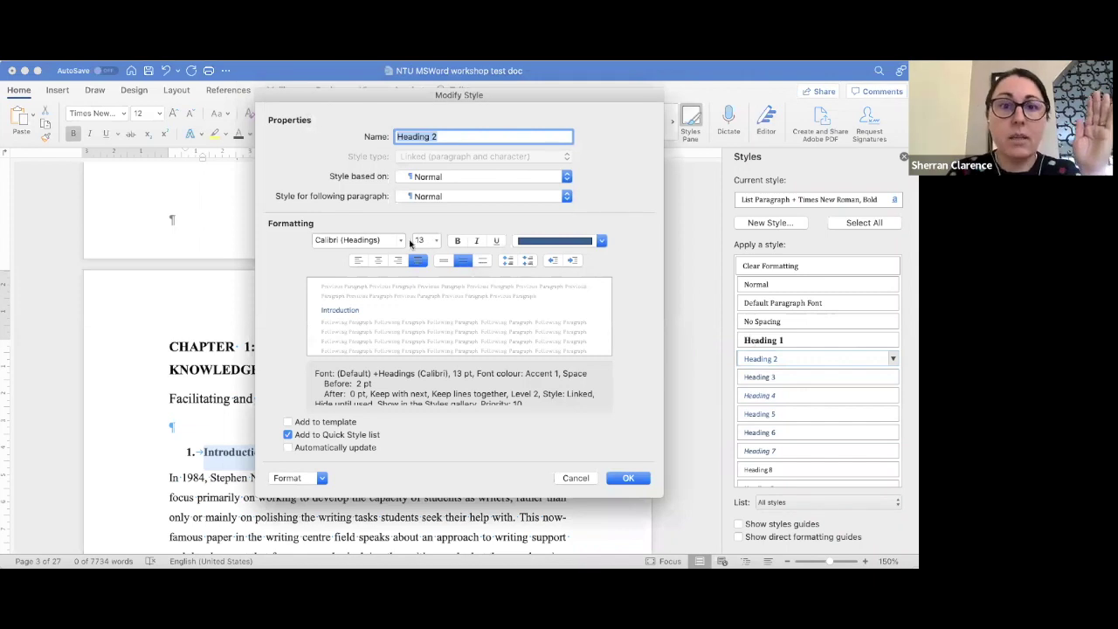
pyautogui.click(399, 243)
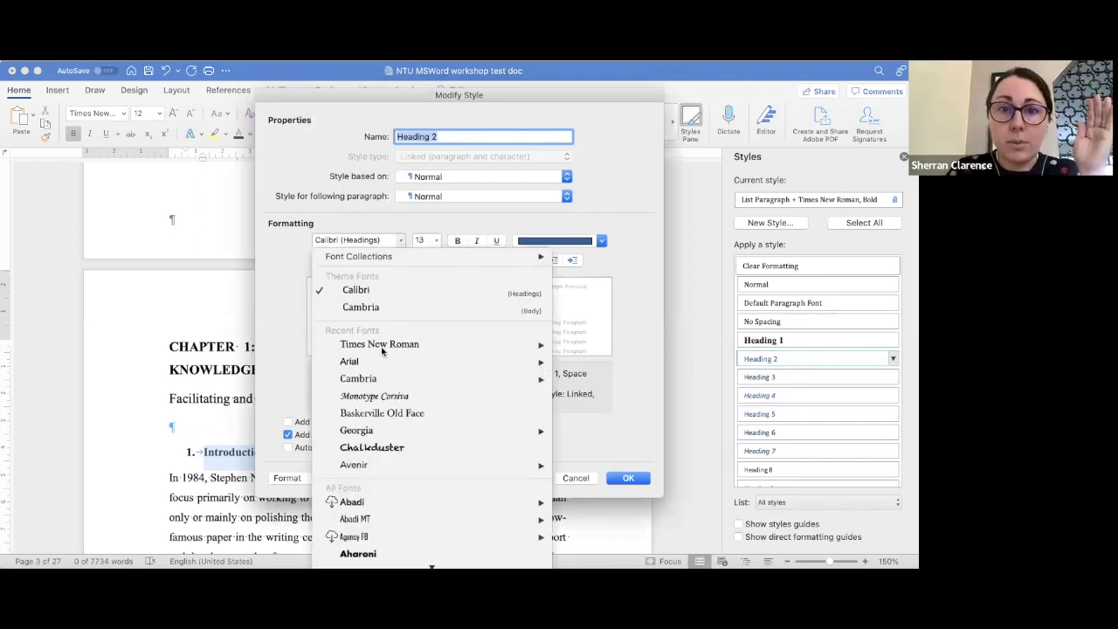
pyautogui.click(436, 237)
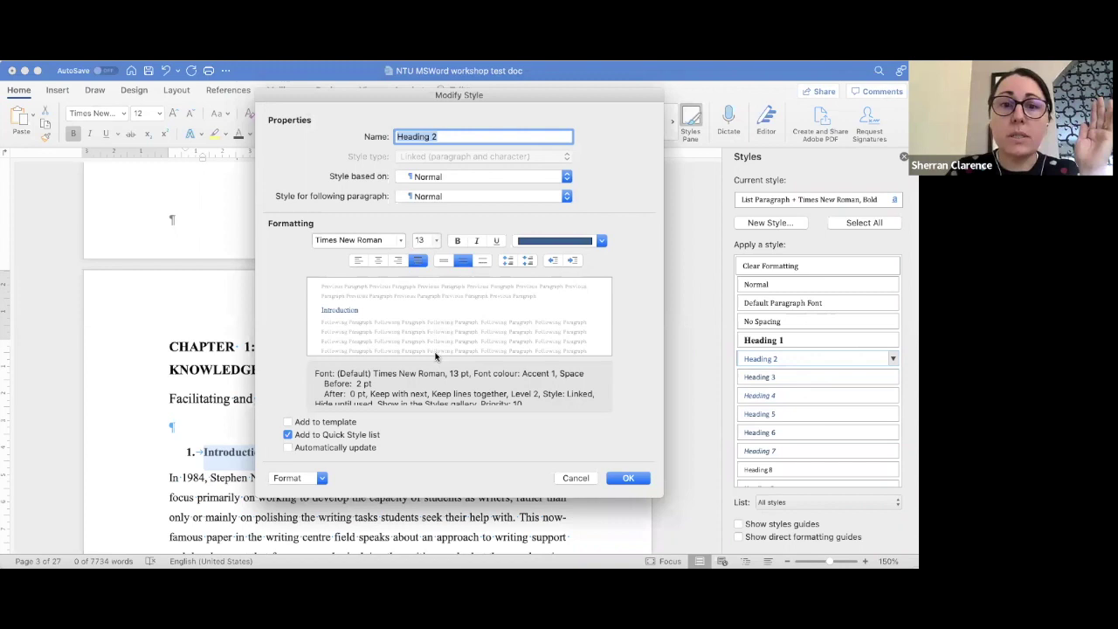
pyautogui.click(436, 240)
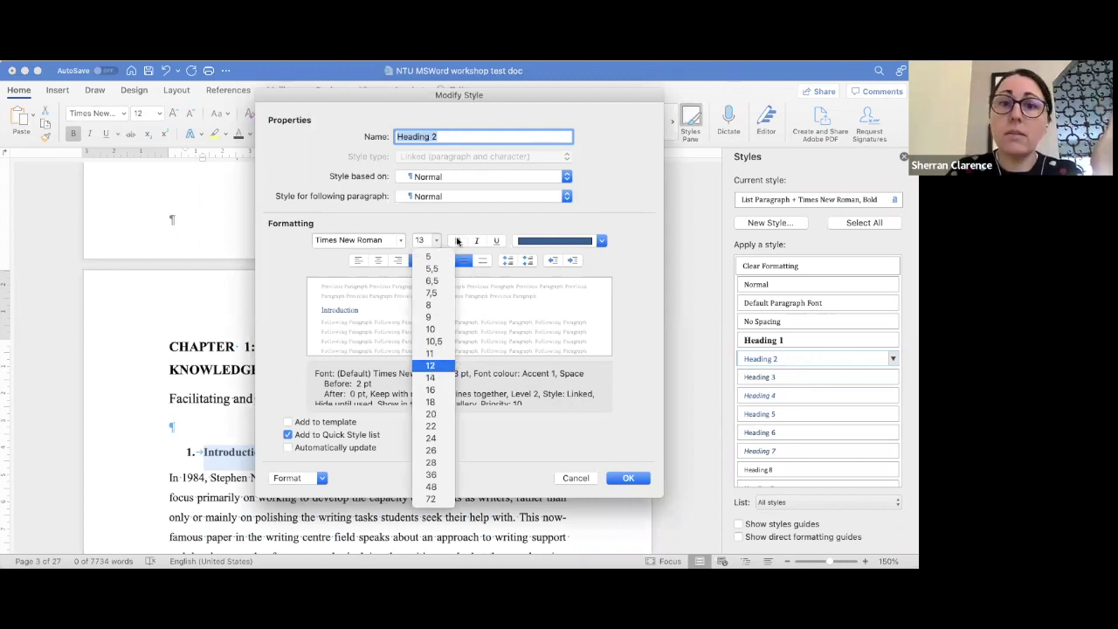
pyautogui.click(433, 365)
pyautogui.press('super+b')
# Step: Colour the Heading 2 style black, and have it added to the template and updated automatically
pyautogui.click(603, 242)
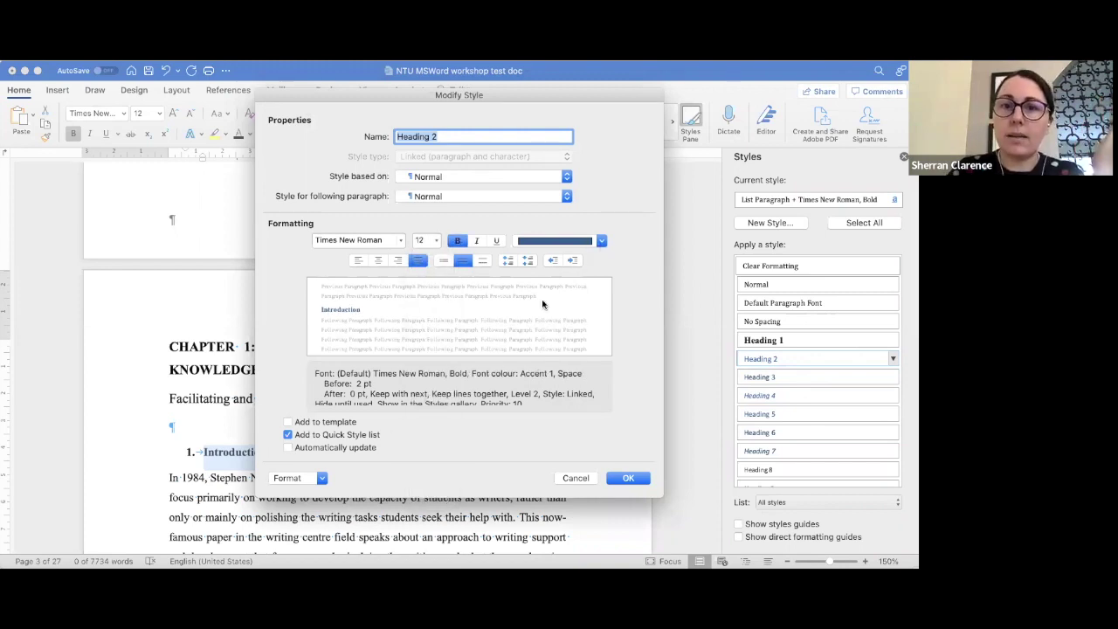
pyautogui.click(481, 347)
pyautogui.click(287, 447)
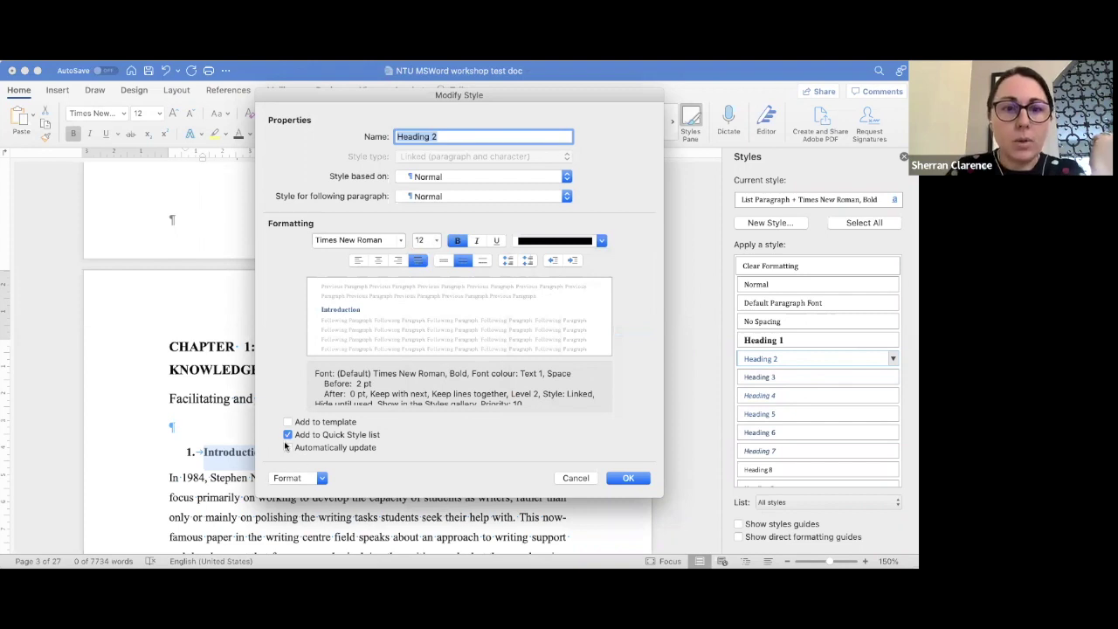
pyautogui.click(288, 424)
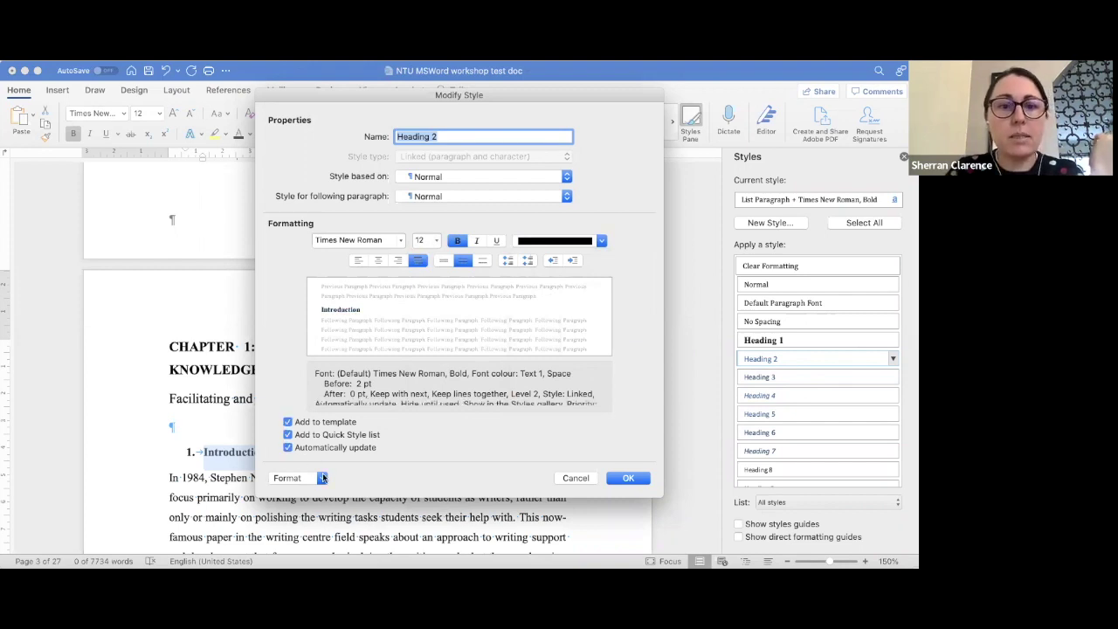
# Step: Set Heading 2's paragraph spacing to 6 pt before and 6 pt after with single line spacing, and save the style changes
pyautogui.click(323, 478)
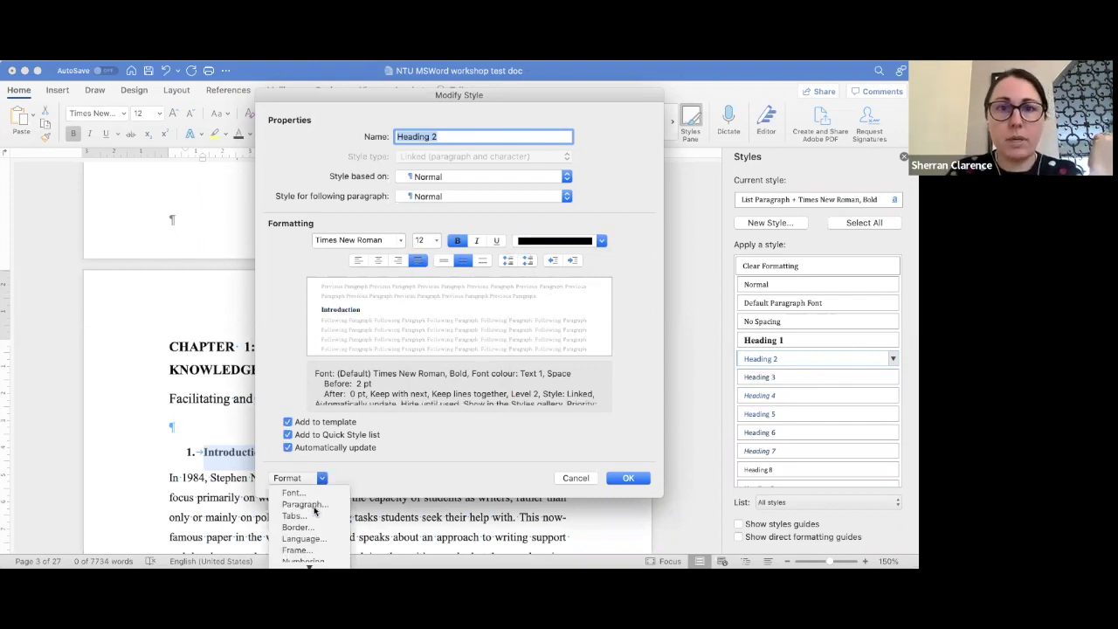
pyautogui.click(306, 505)
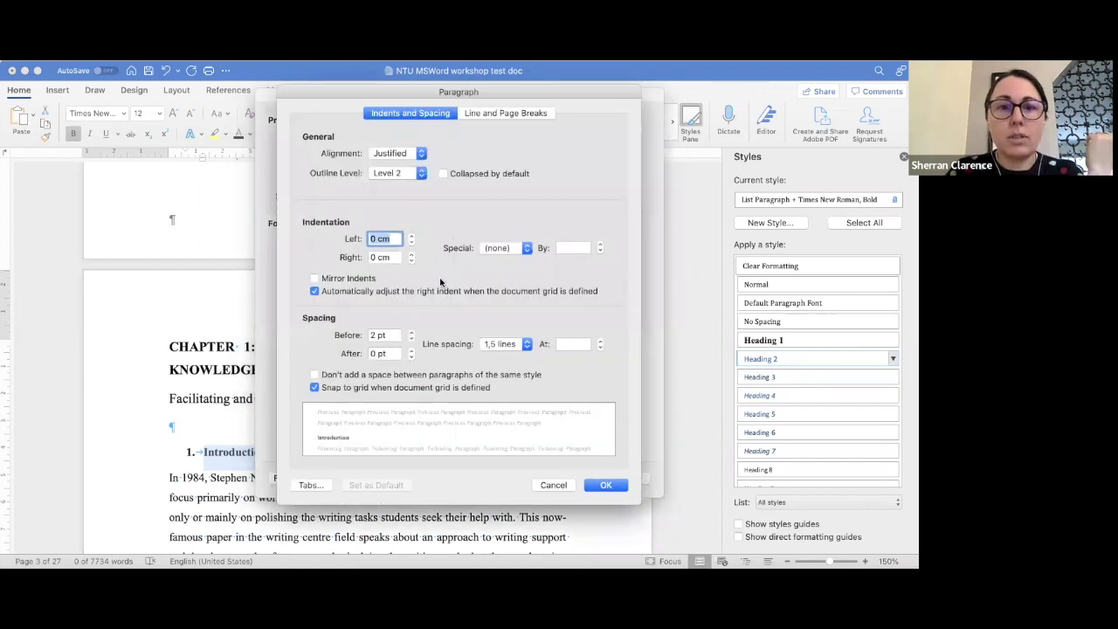
pyautogui.click(412, 333)
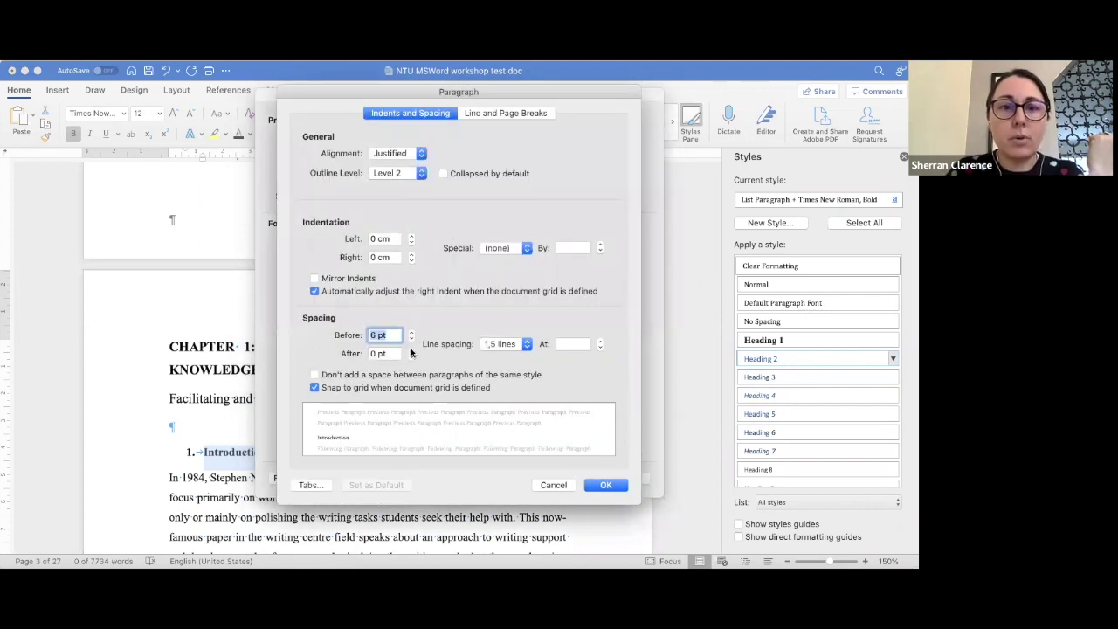
pyautogui.click(411, 351)
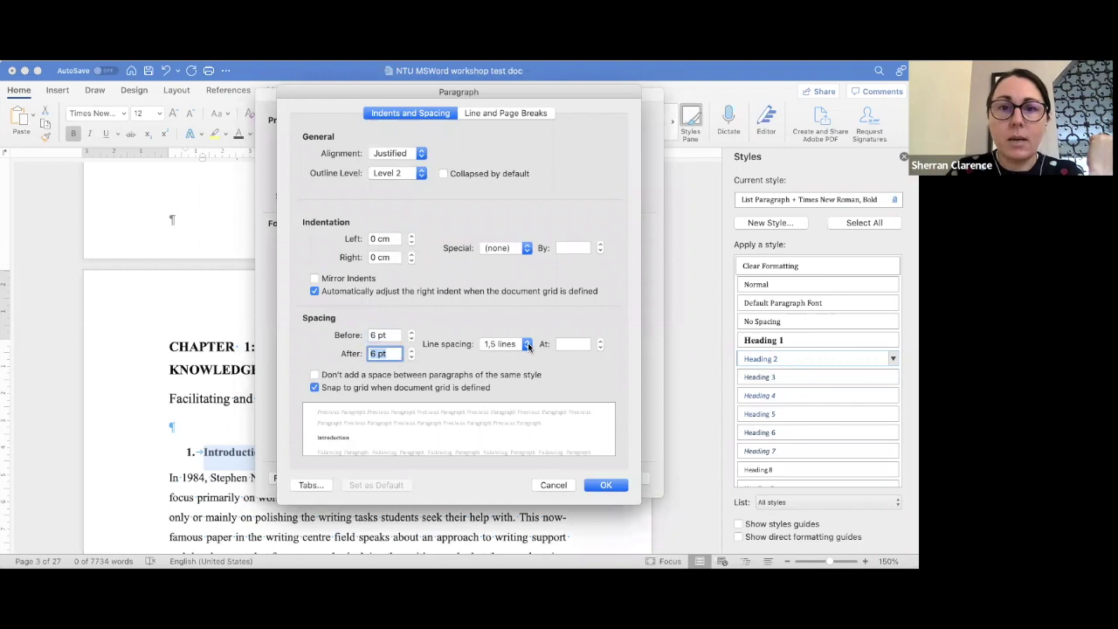
pyautogui.click(527, 345)
pyautogui.click(523, 336)
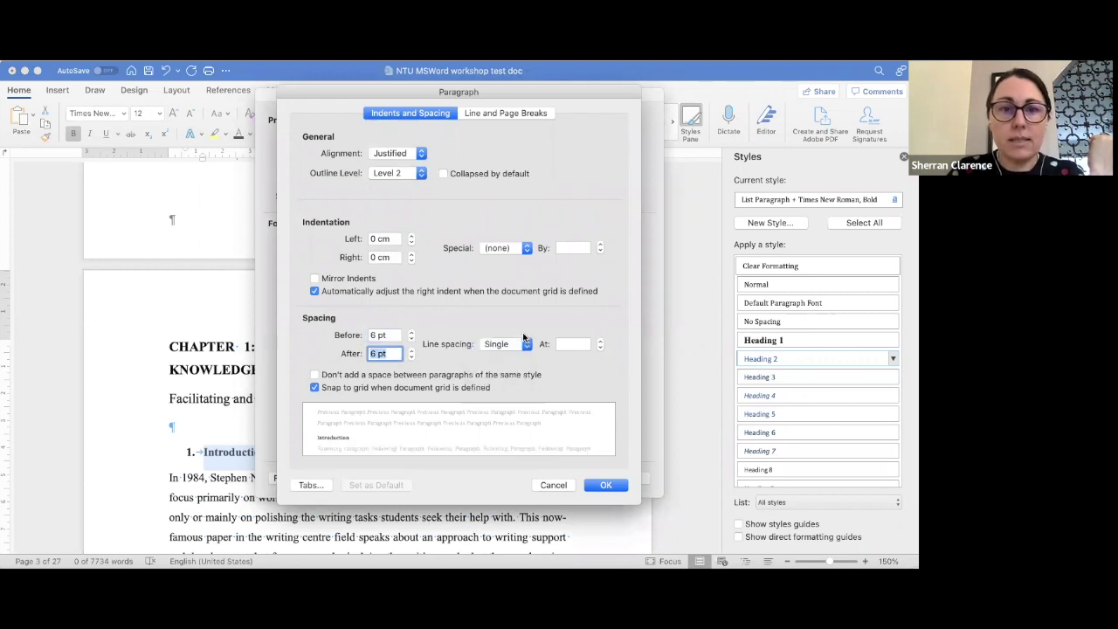
pyautogui.click(617, 483)
pyautogui.click(622, 478)
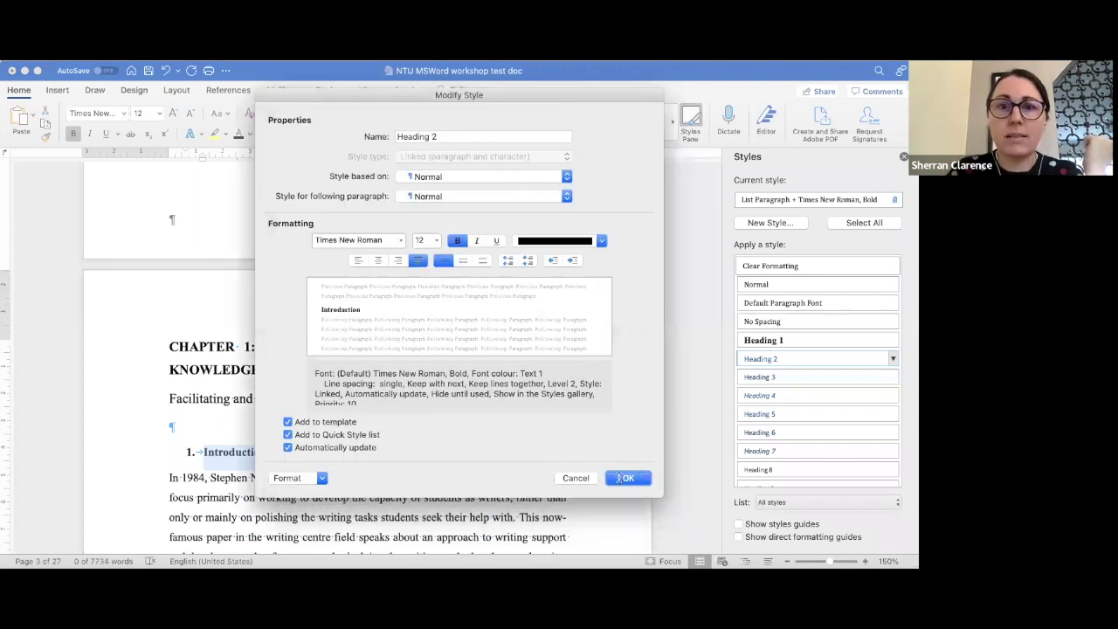
# Step: Modify the Heading 3 style to use italic Times New Roman
pyautogui.click(891, 378)
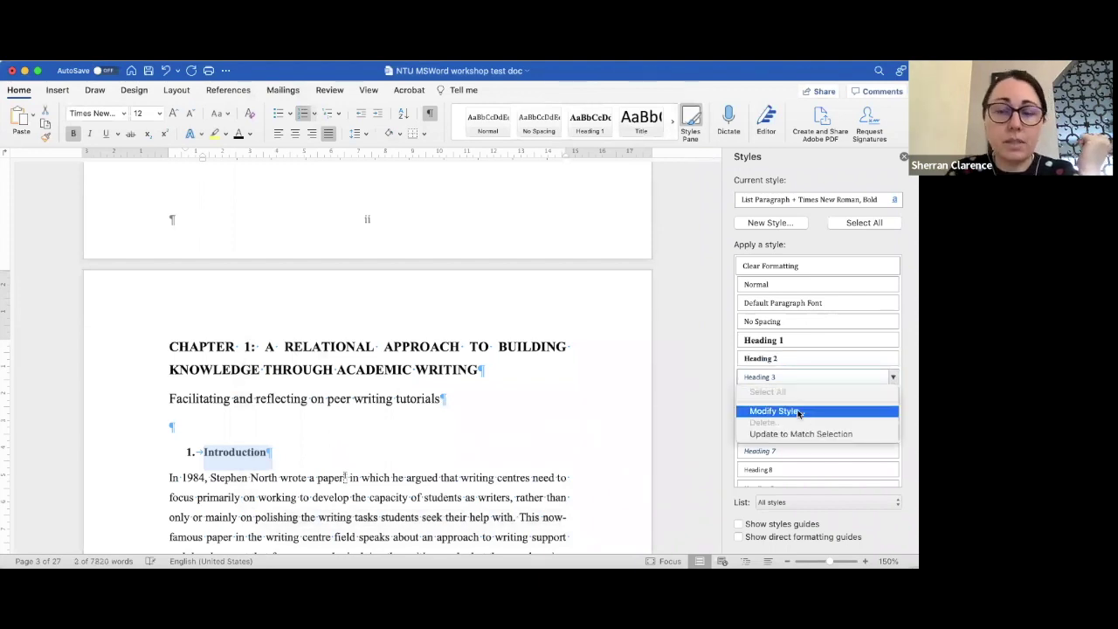
pyautogui.click(774, 410)
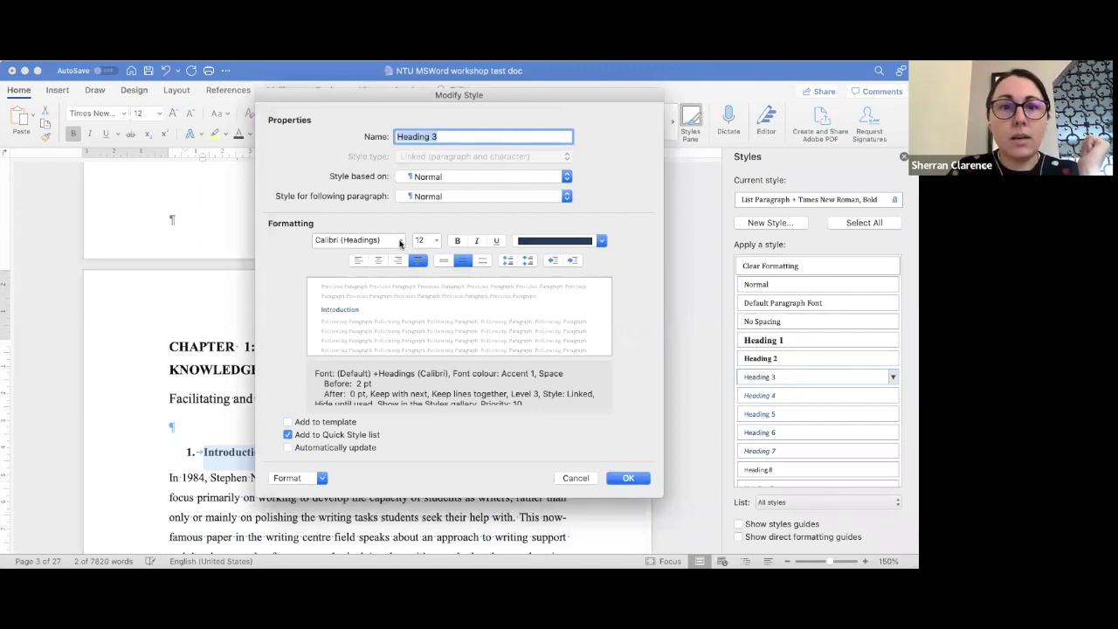
pyautogui.click(398, 249)
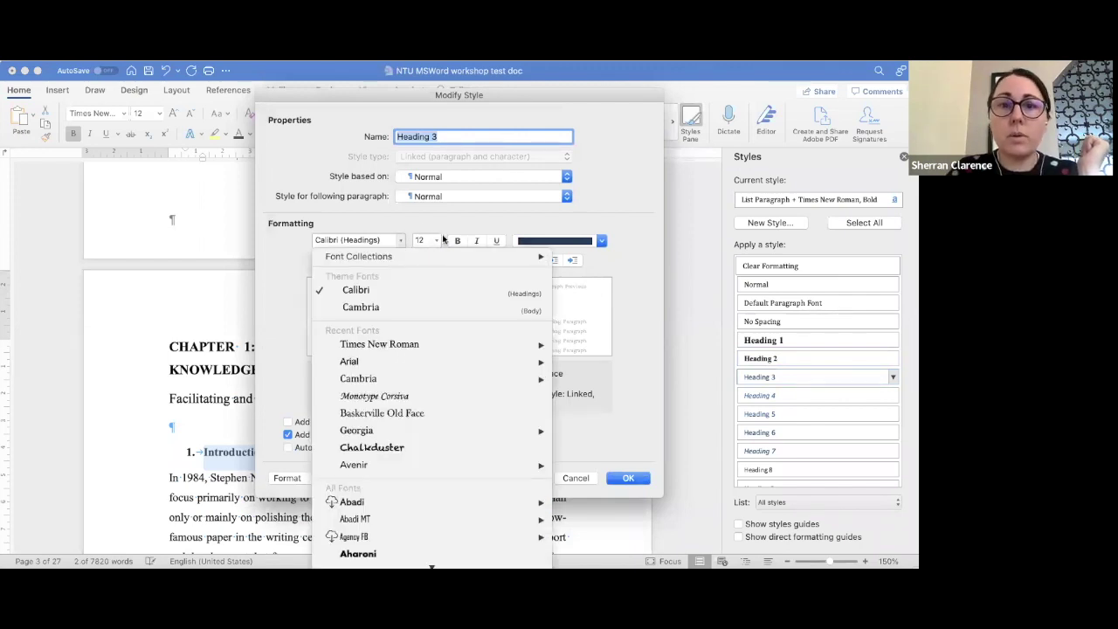
pyautogui.click(384, 407)
pyautogui.click(476, 240)
# Step: Colour the Heading 3 style black, and have it added to the template and updated automatically
pyautogui.click(601, 241)
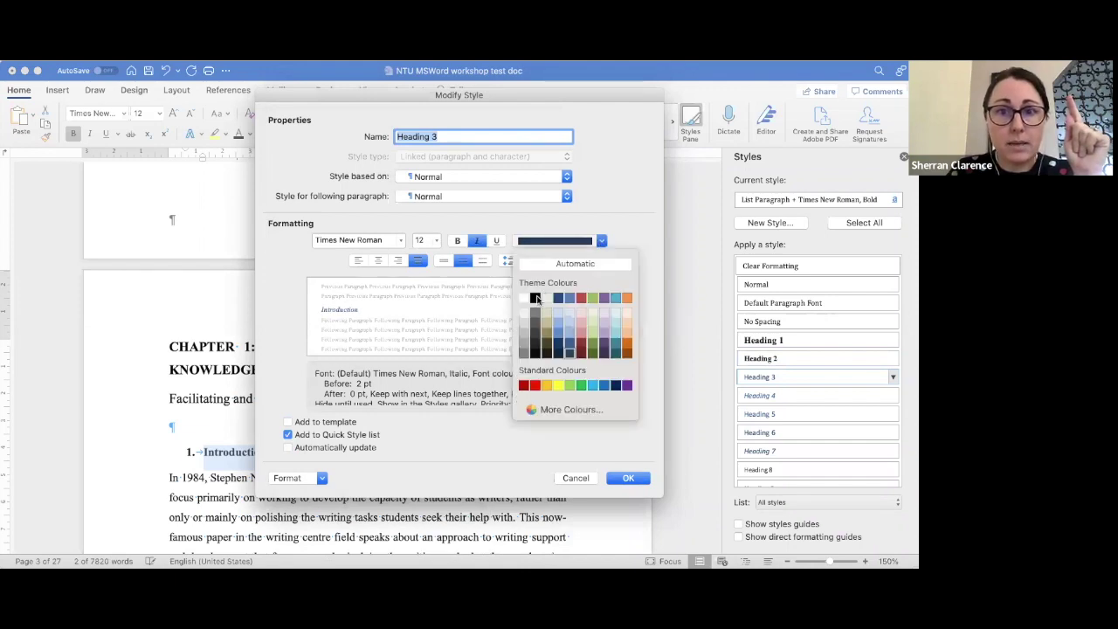
pyautogui.click(535, 299)
pyautogui.click(289, 423)
pyautogui.click(288, 447)
# Step: Set Heading 3's paragraph spacing to 6 pt before and 6 pt after with single line spacing, and save the style changes
pyautogui.click(323, 477)
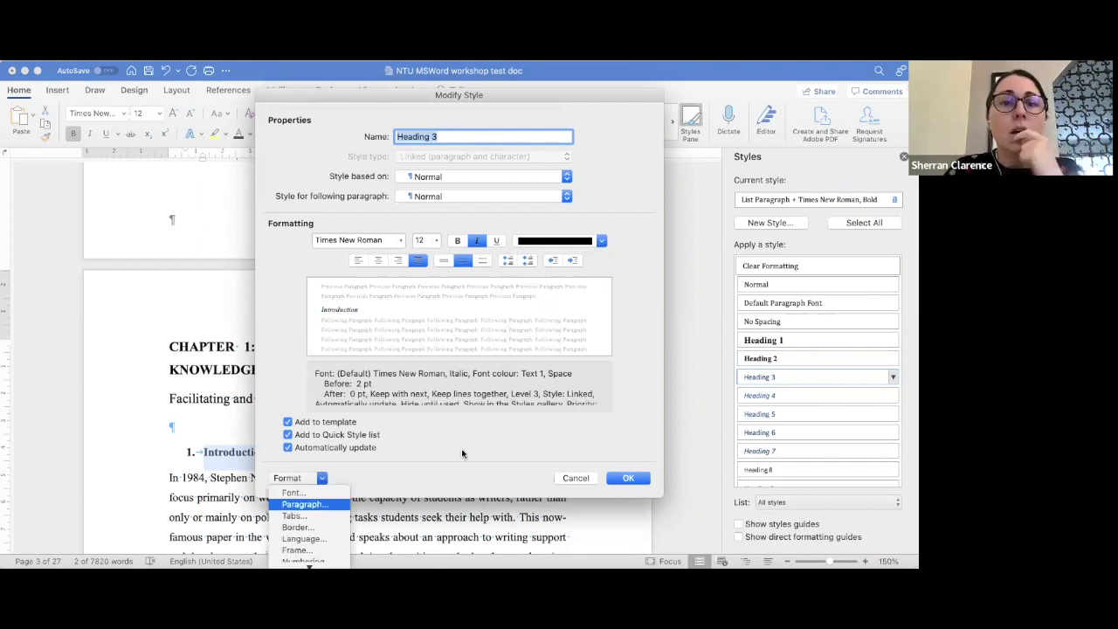
pyautogui.press('Return')
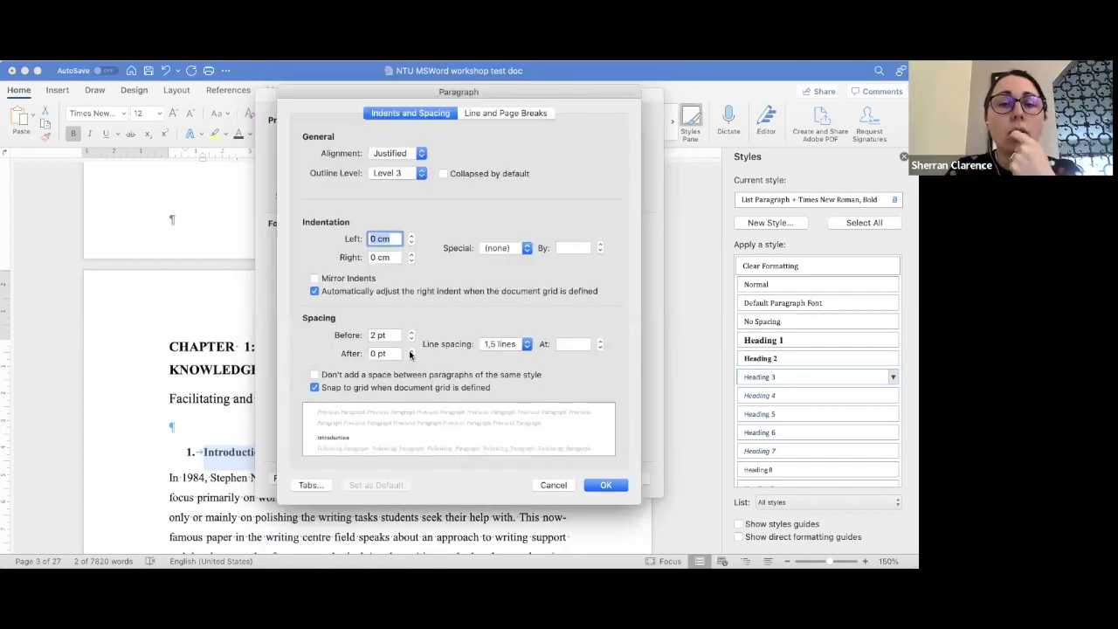
pyautogui.click(410, 352)
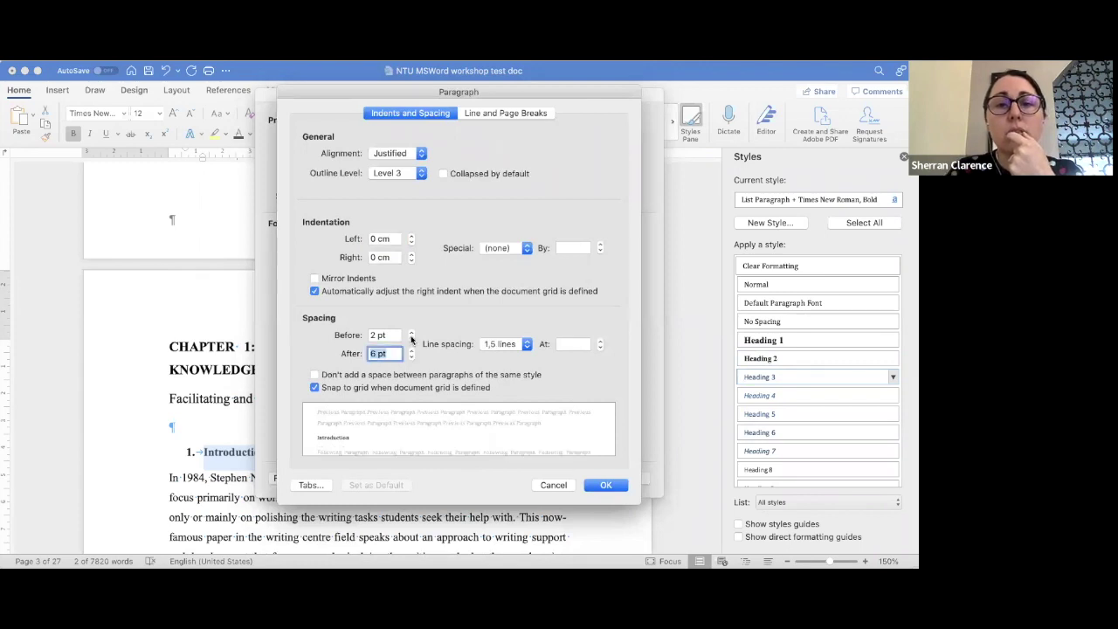
pyautogui.click(409, 331)
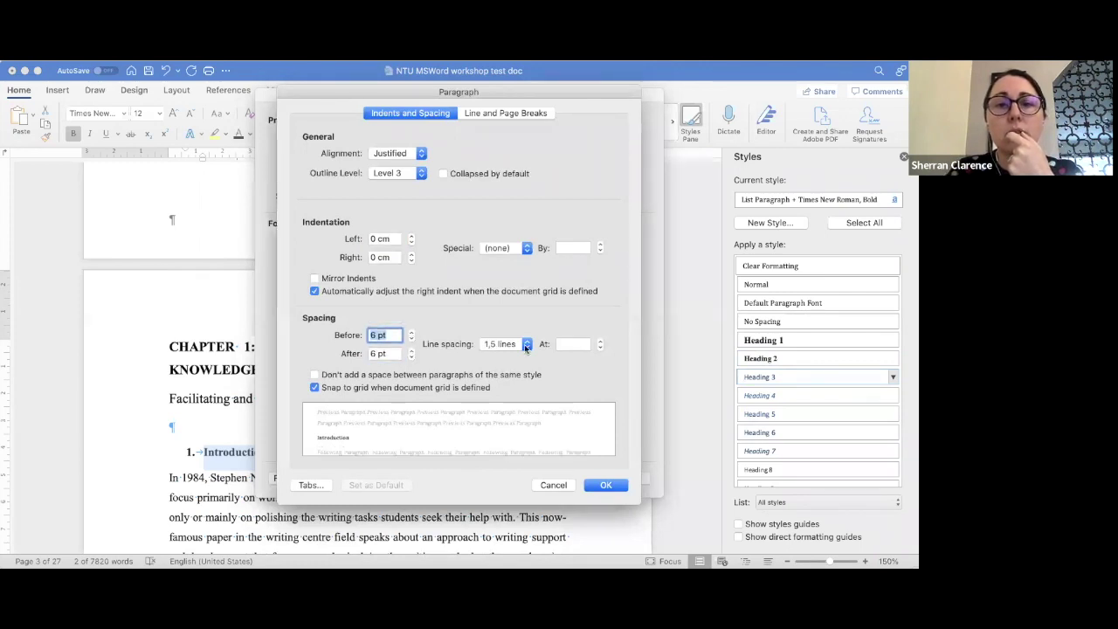
pyautogui.click(526, 344)
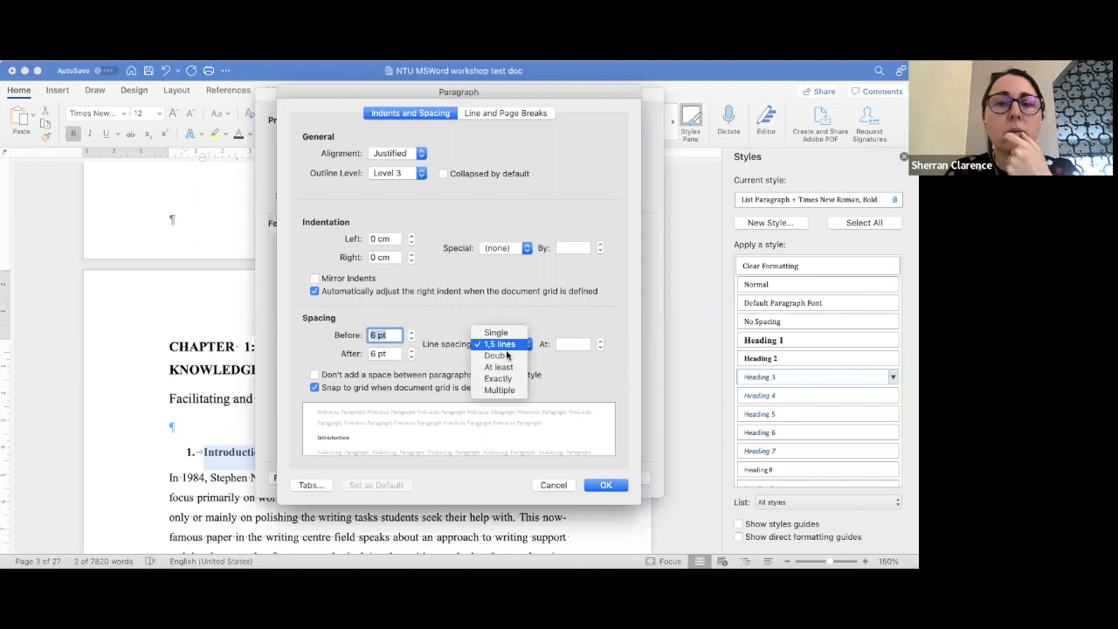
pyautogui.click(496, 333)
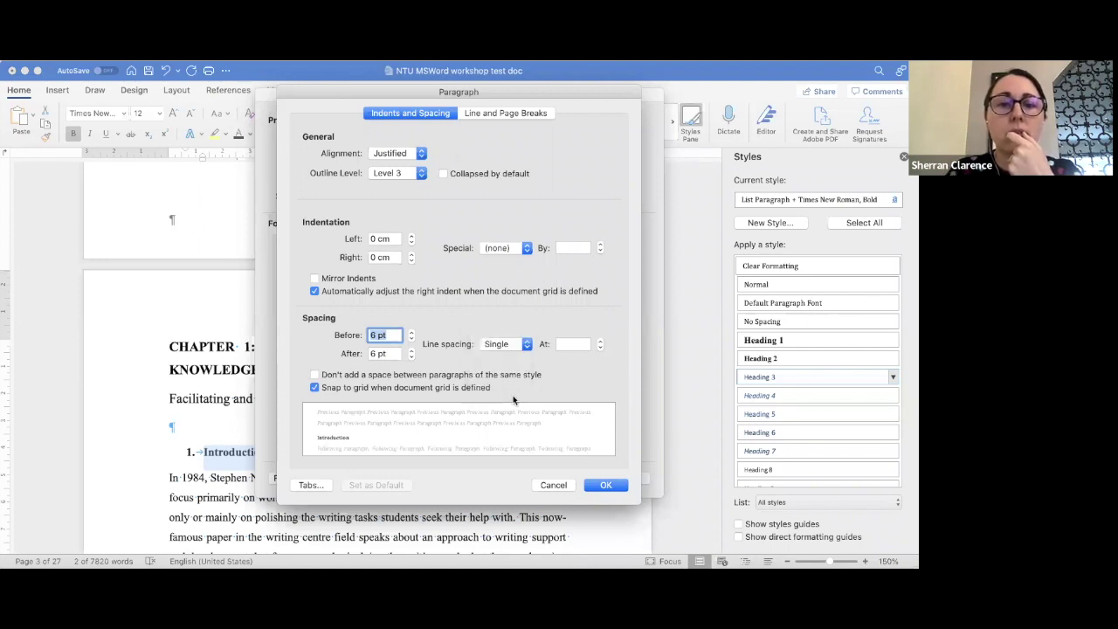
pyautogui.click(606, 488)
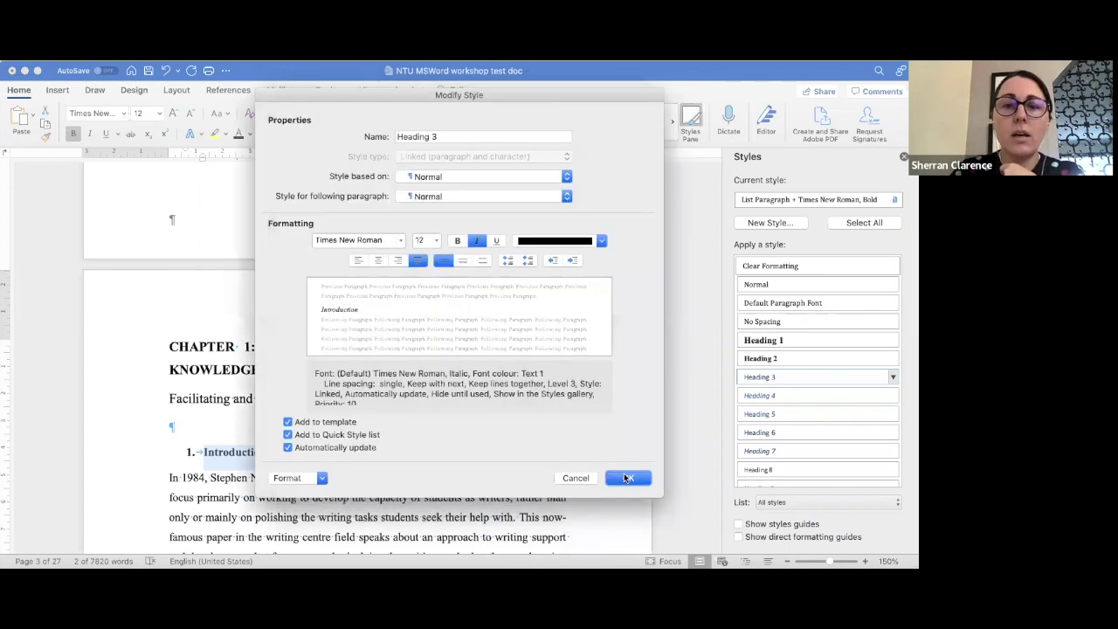
pyautogui.click(627, 477)
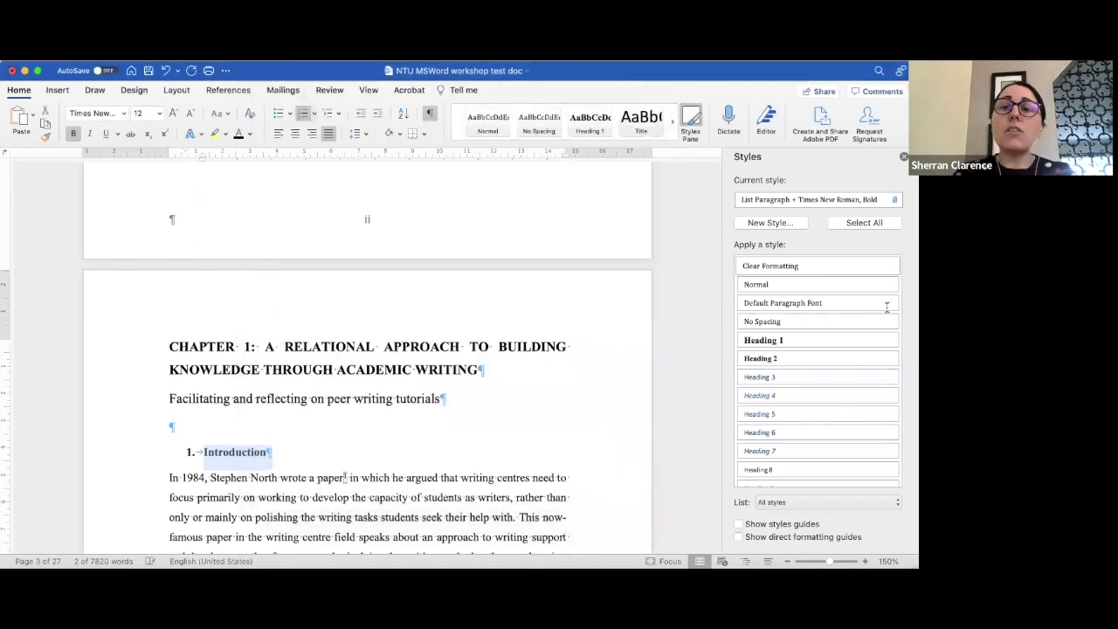
# Step: Modify the Heading 4 style to black, underlined, non-italic Times New Roman, and have it added to the template and updated automatically
pyautogui.click(893, 395)
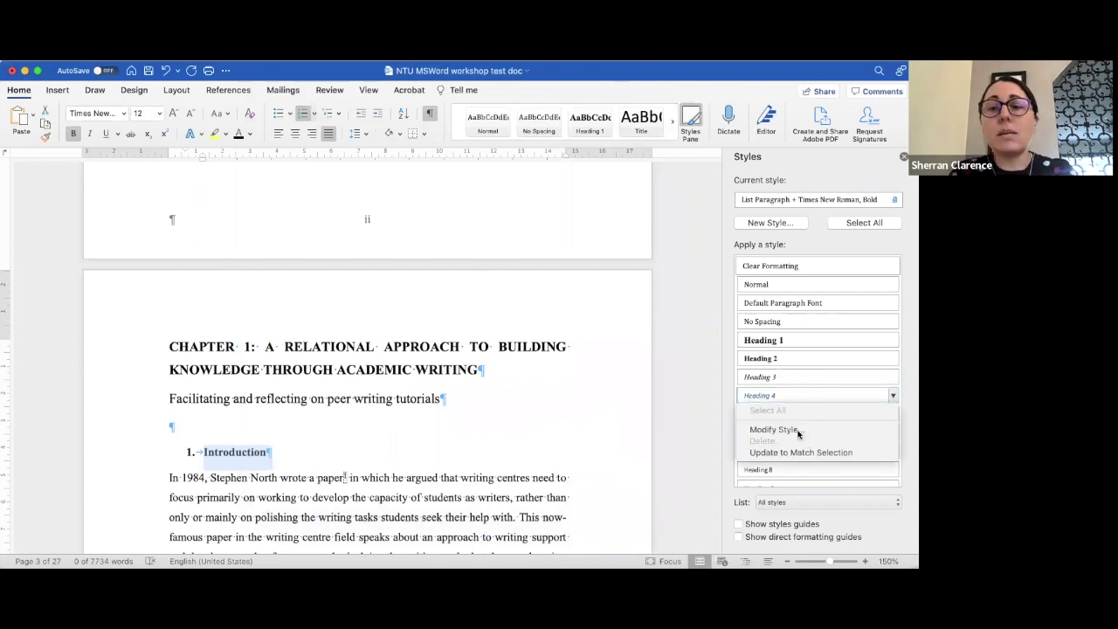
pyautogui.click(798, 433)
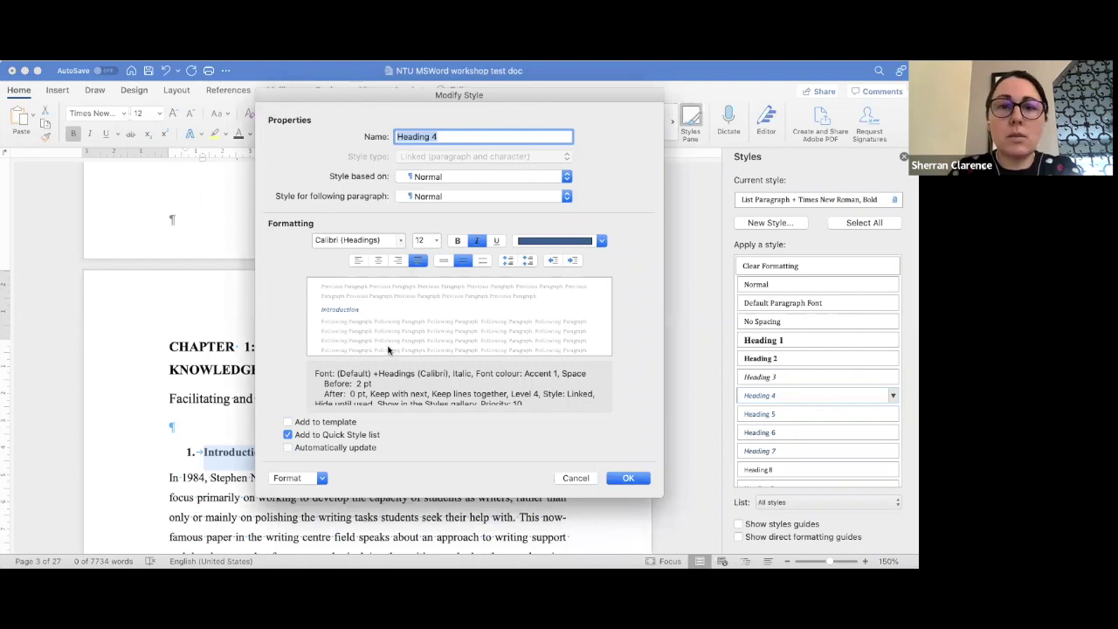
pyautogui.click(401, 240)
pyautogui.click(387, 346)
pyautogui.click(477, 241)
pyautogui.click(496, 241)
pyautogui.click(602, 244)
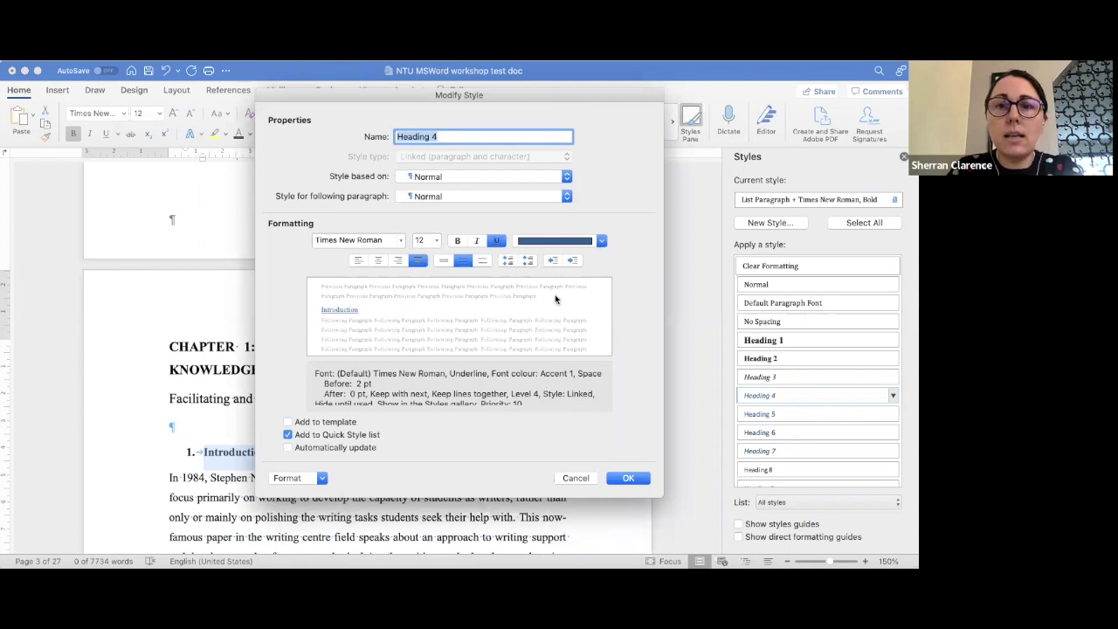
pyautogui.press('Escape')
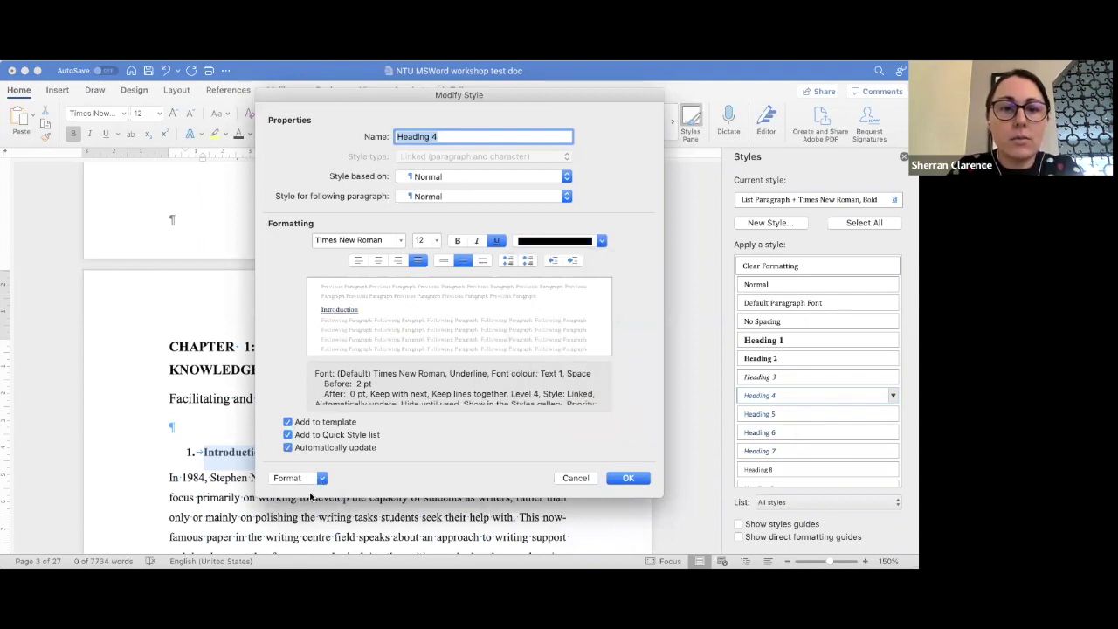
# Step: Set Heading 4's paragraph spacing to 0 pt before and 0 pt after
pyautogui.click(314, 478)
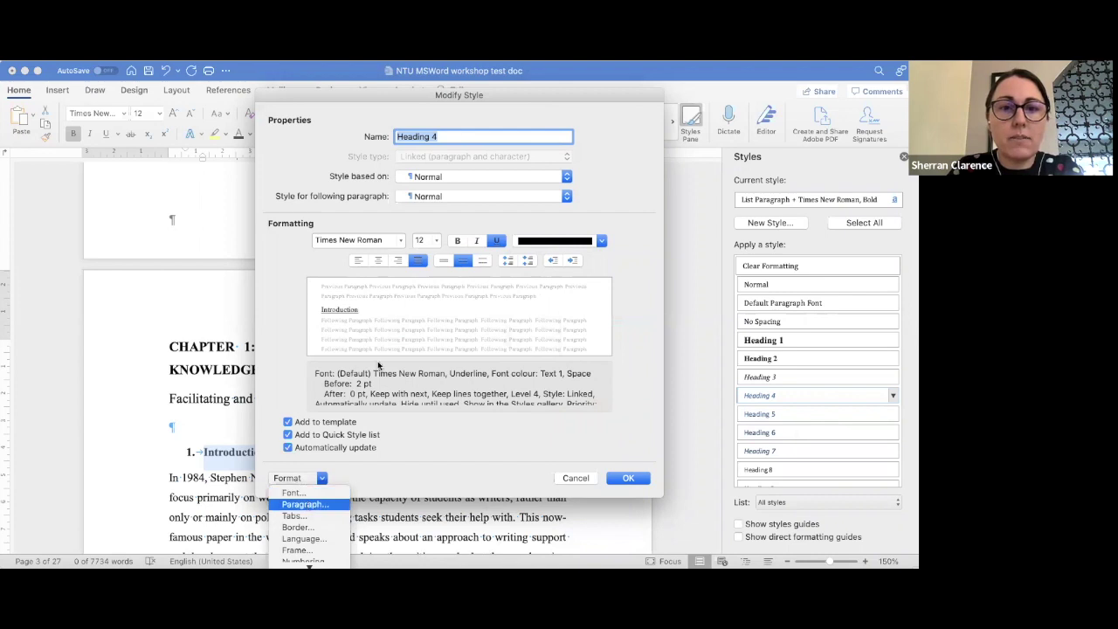
pyautogui.click(305, 503)
pyautogui.click(412, 351)
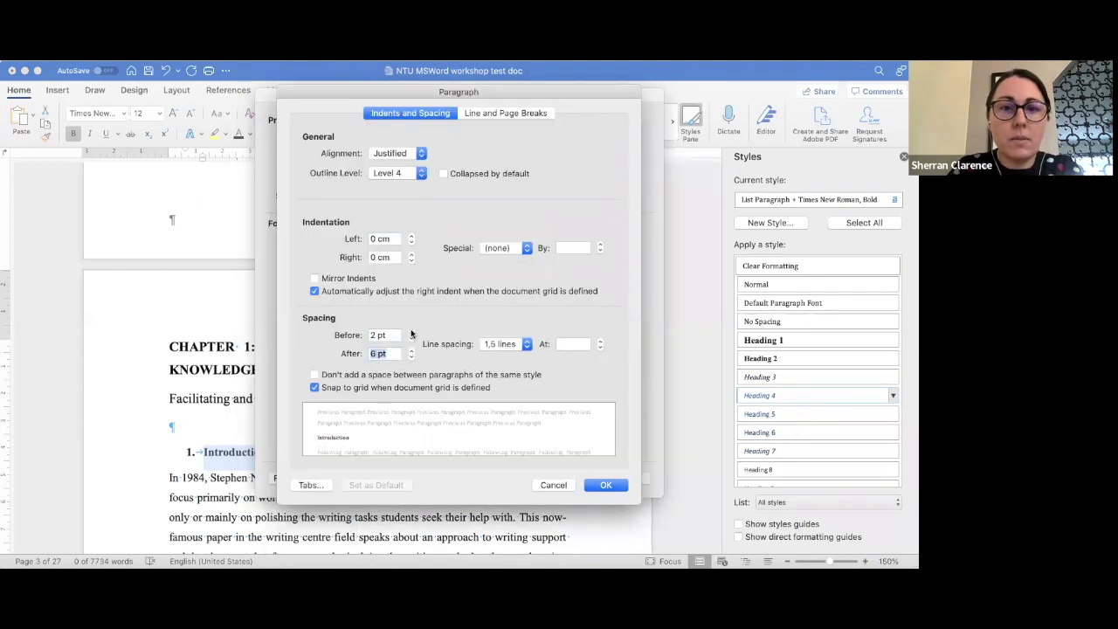
pyautogui.click(412, 332)
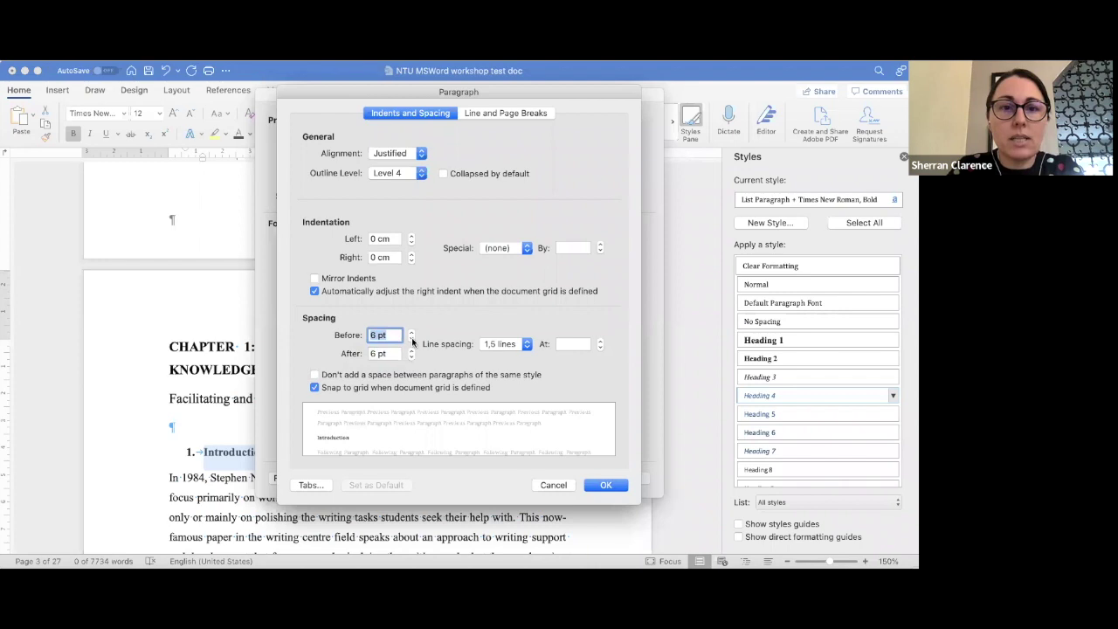
pyautogui.click(412, 357)
pyautogui.hotkey('shift', 'Tab')
pyautogui.press('Down')
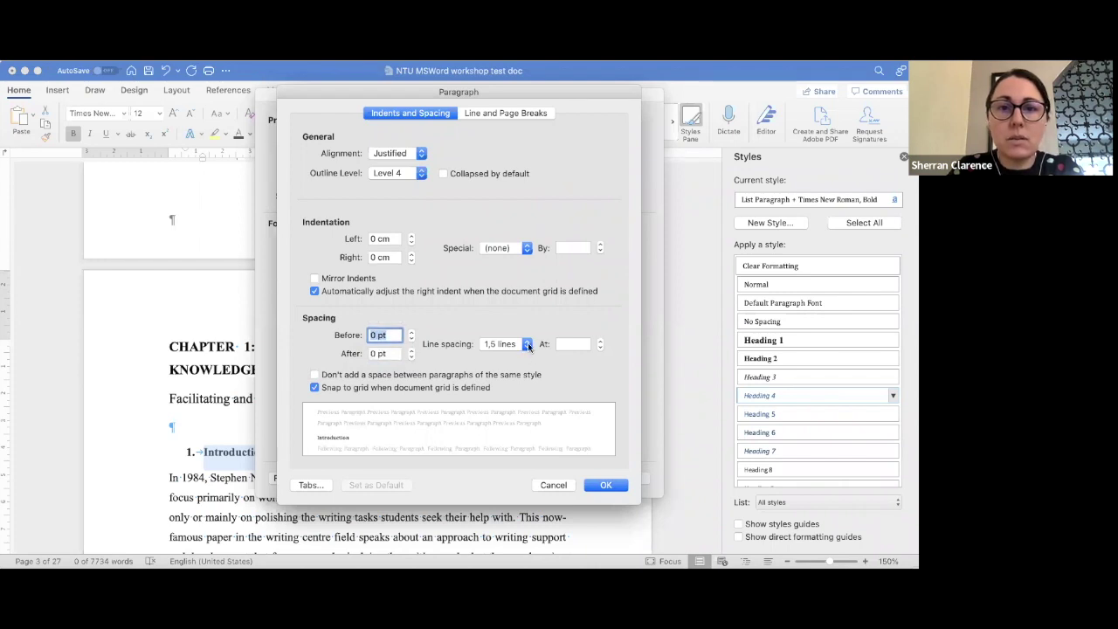
# Step: Set Heading 4's line spacing to single and save the style changes
pyautogui.click(517, 348)
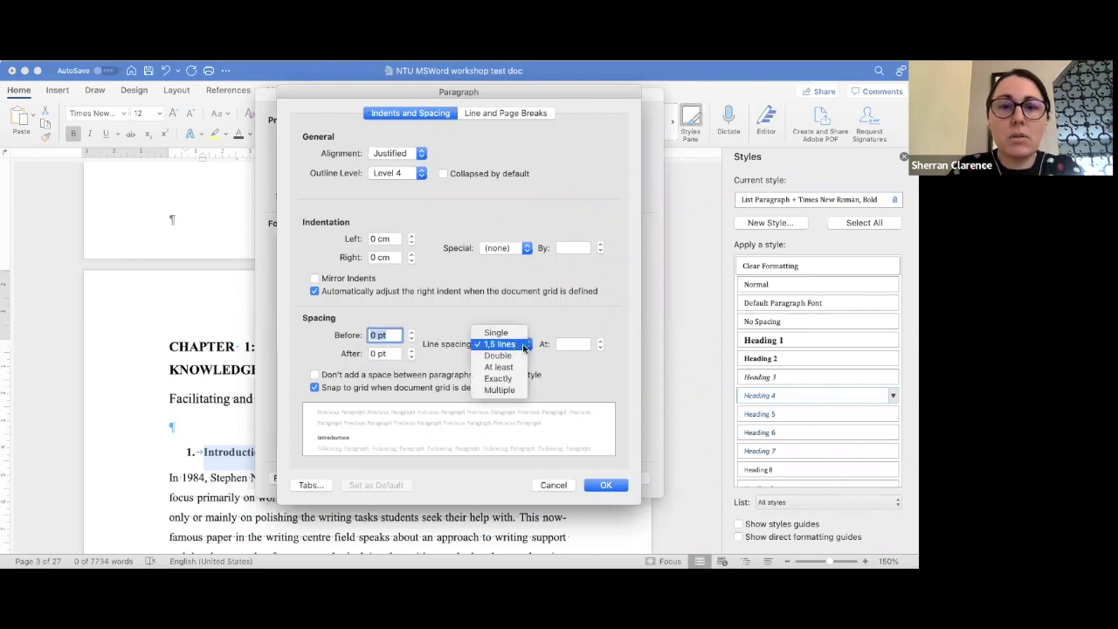
pyautogui.click(522, 346)
pyautogui.click(511, 334)
pyautogui.press('Up')
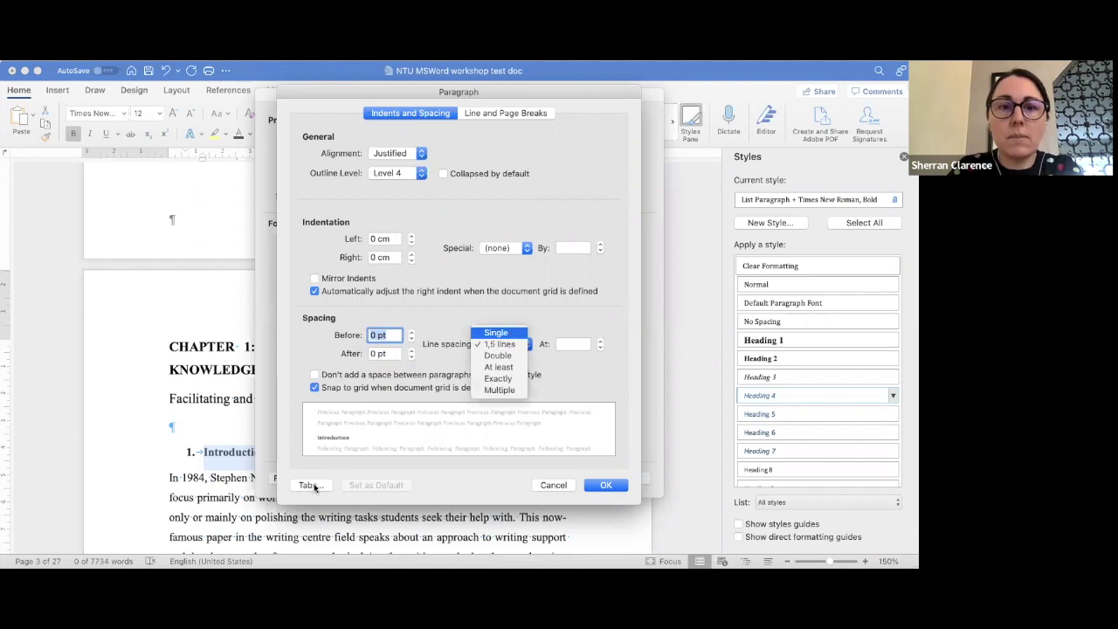
pyautogui.press('Return')
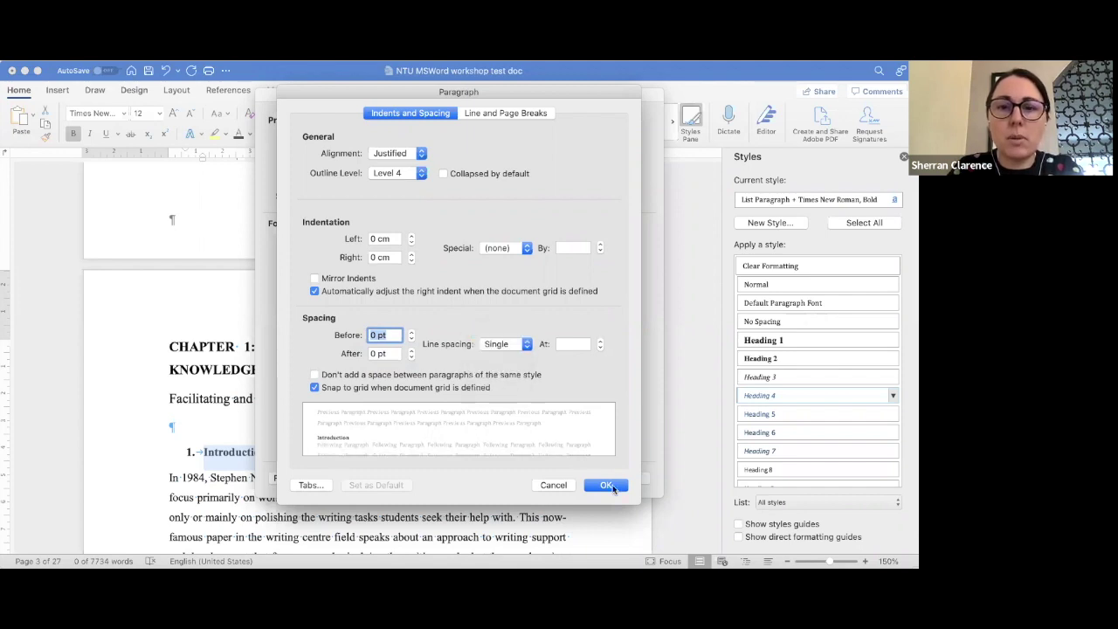
pyautogui.click(607, 486)
pyautogui.click(627, 479)
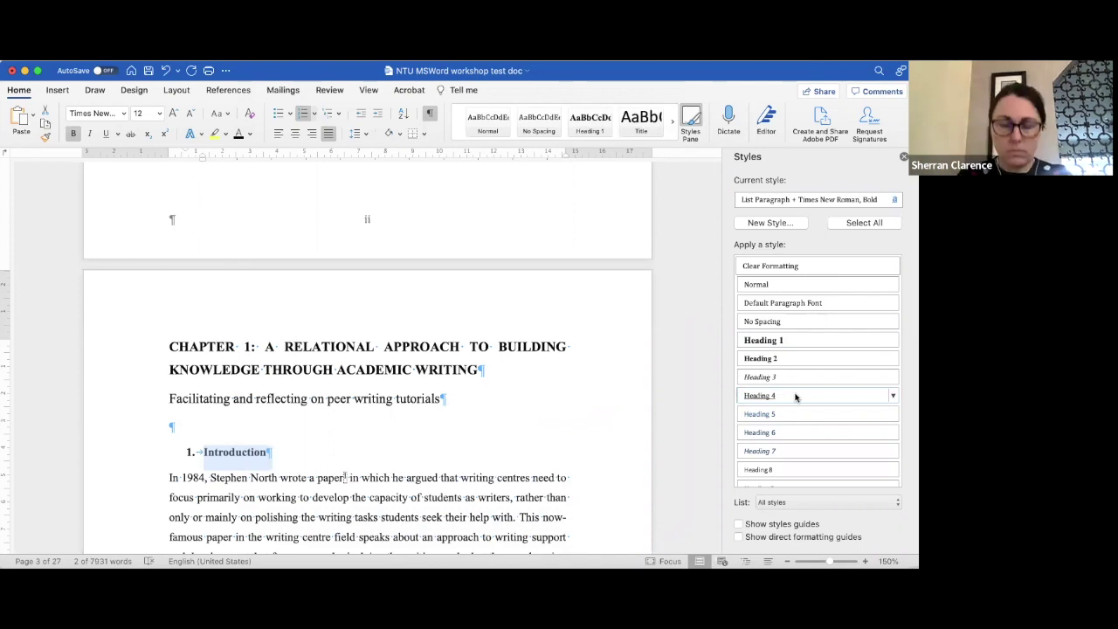
# Step: Modify the Heading 1 style to use the All caps font effect and save the style
pyautogui.click(893, 340)
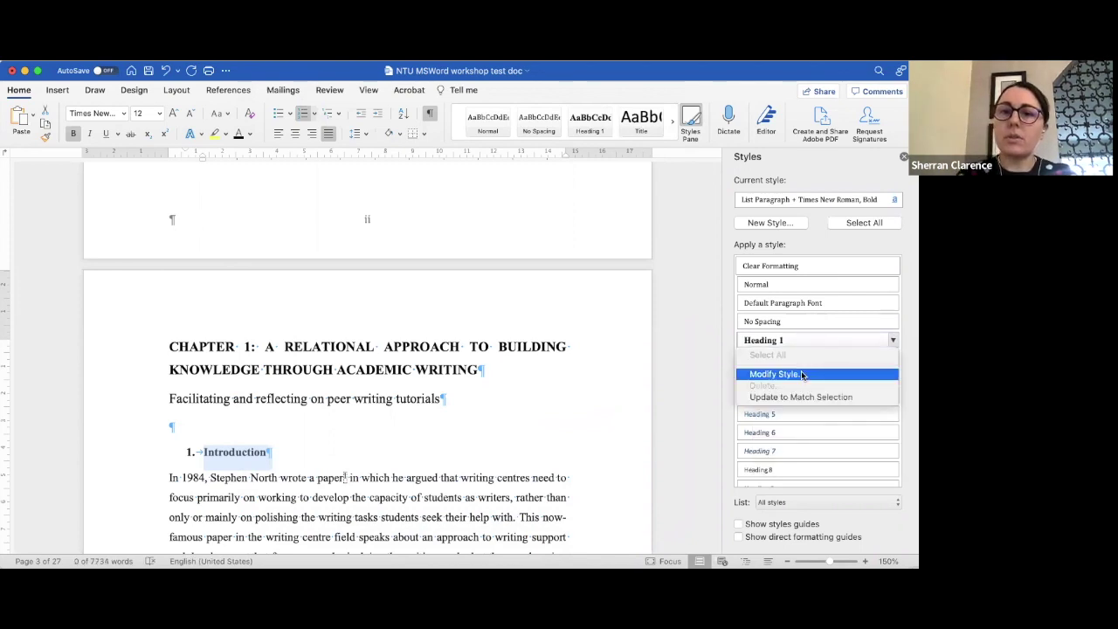
pyautogui.click(801, 374)
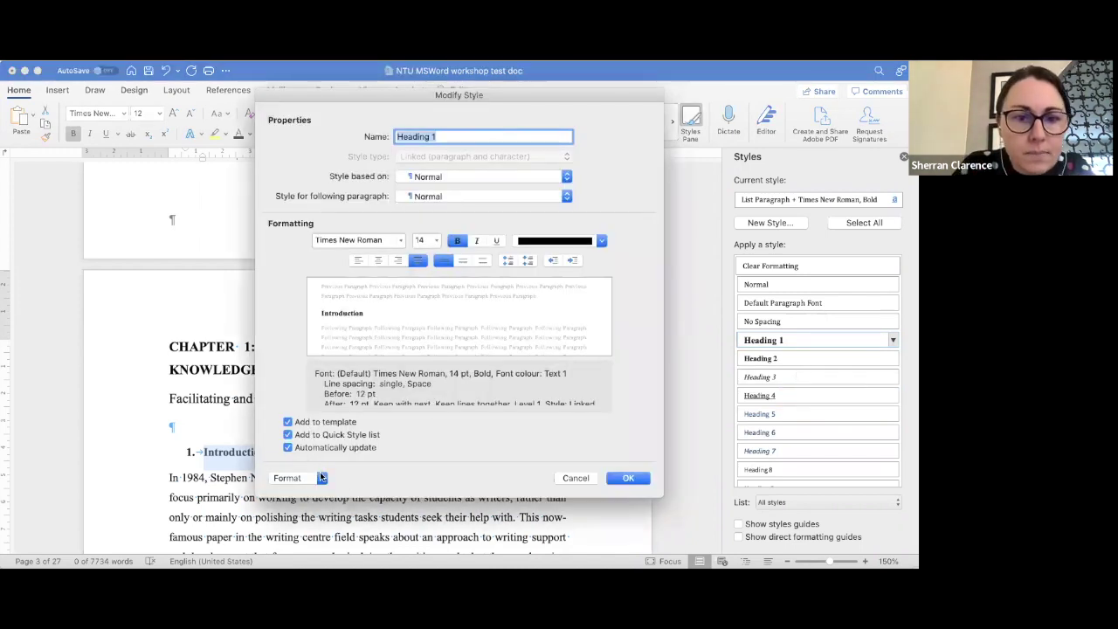
pyautogui.click(321, 478)
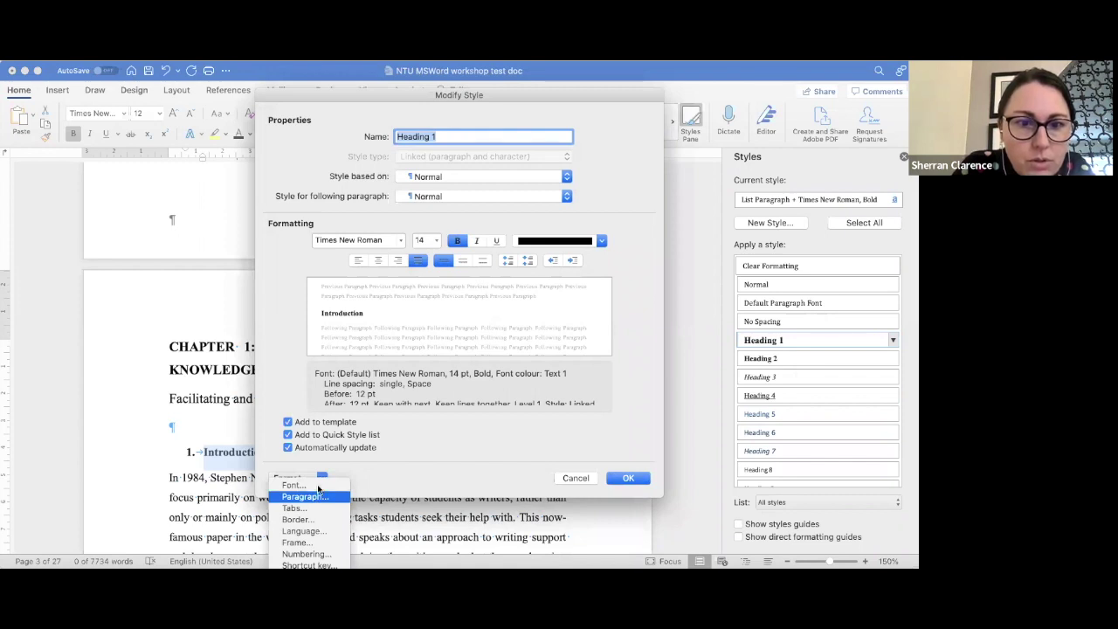
pyautogui.click(318, 486)
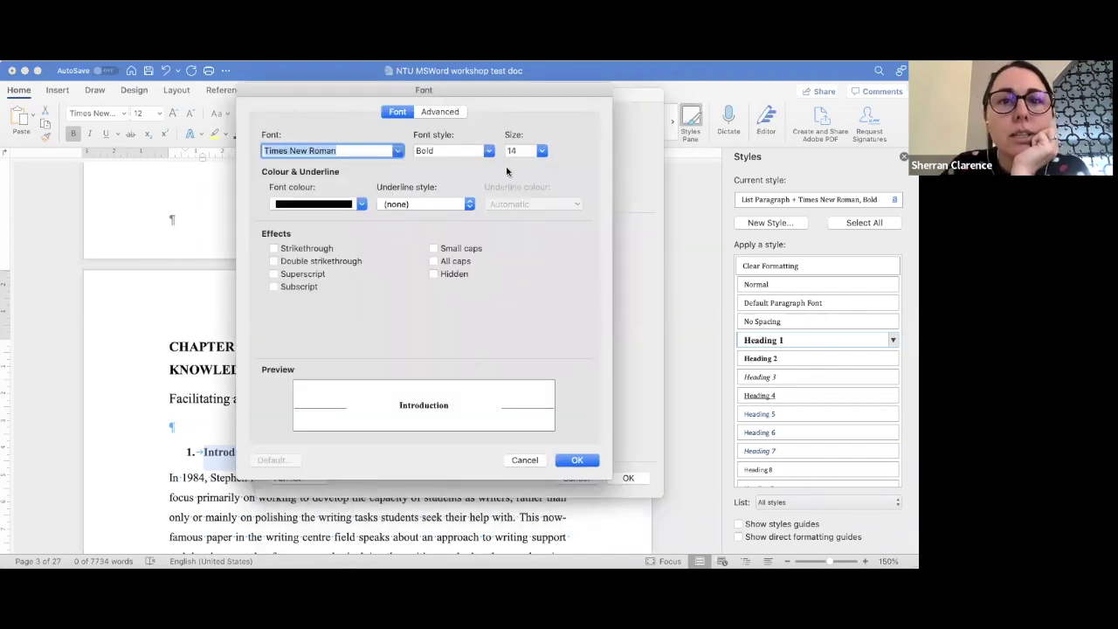
pyautogui.click(470, 204)
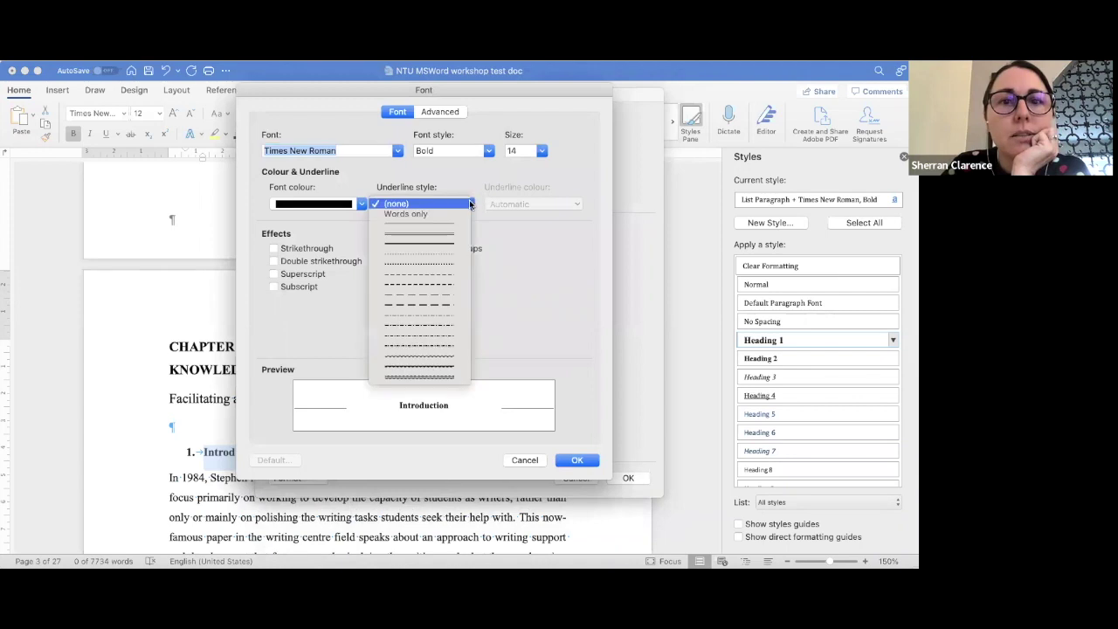
pyautogui.click(538, 260)
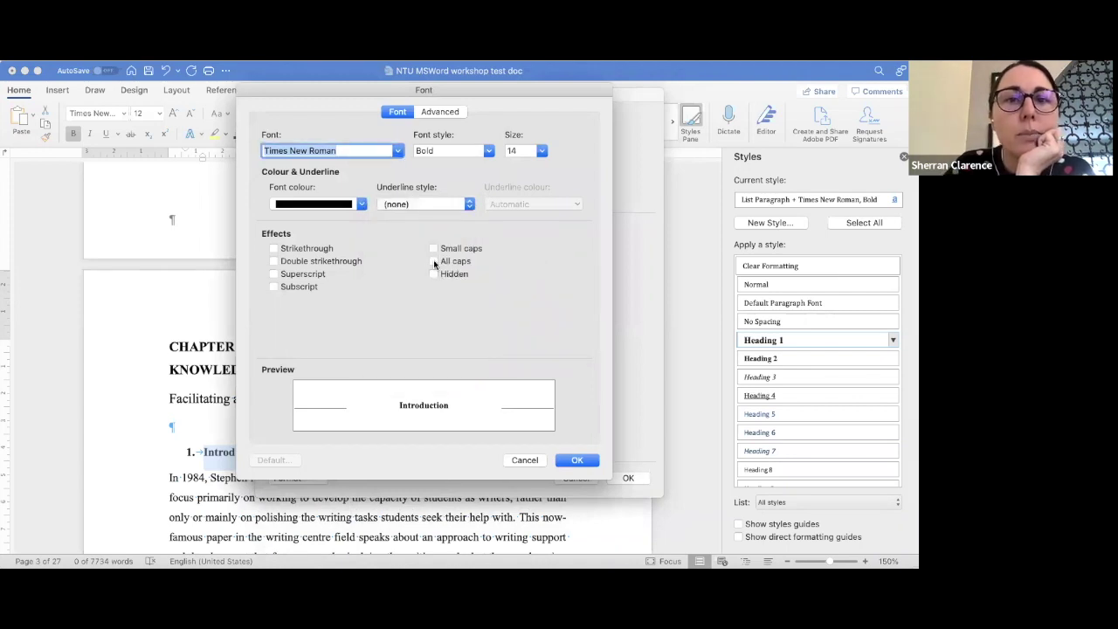
pyautogui.click(434, 261)
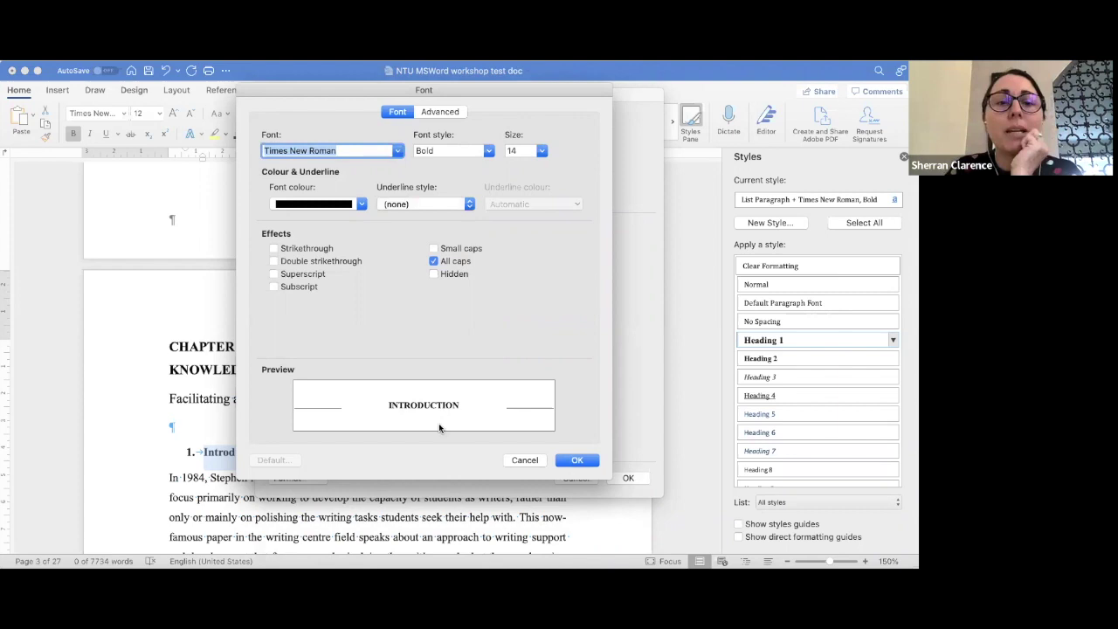
pyautogui.click(582, 460)
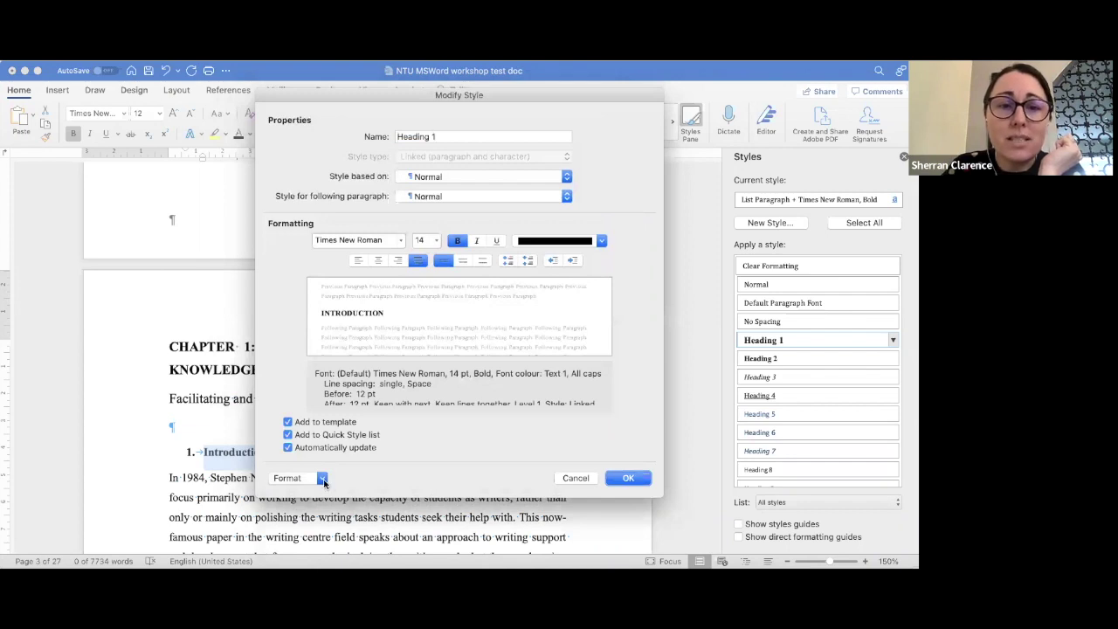
pyautogui.click(322, 480)
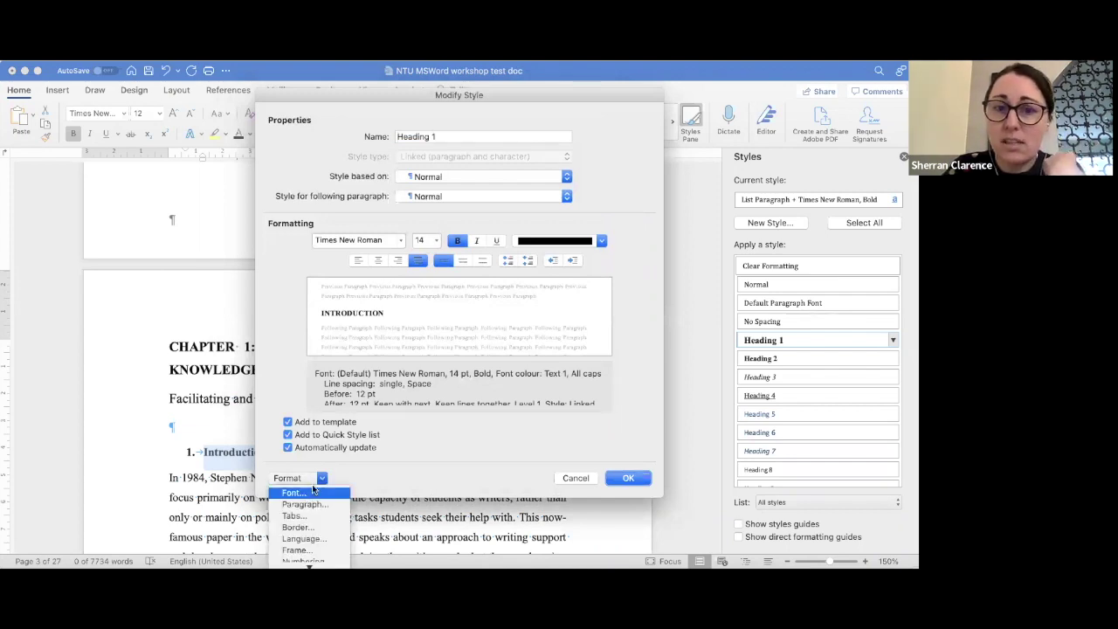
pyautogui.click(630, 479)
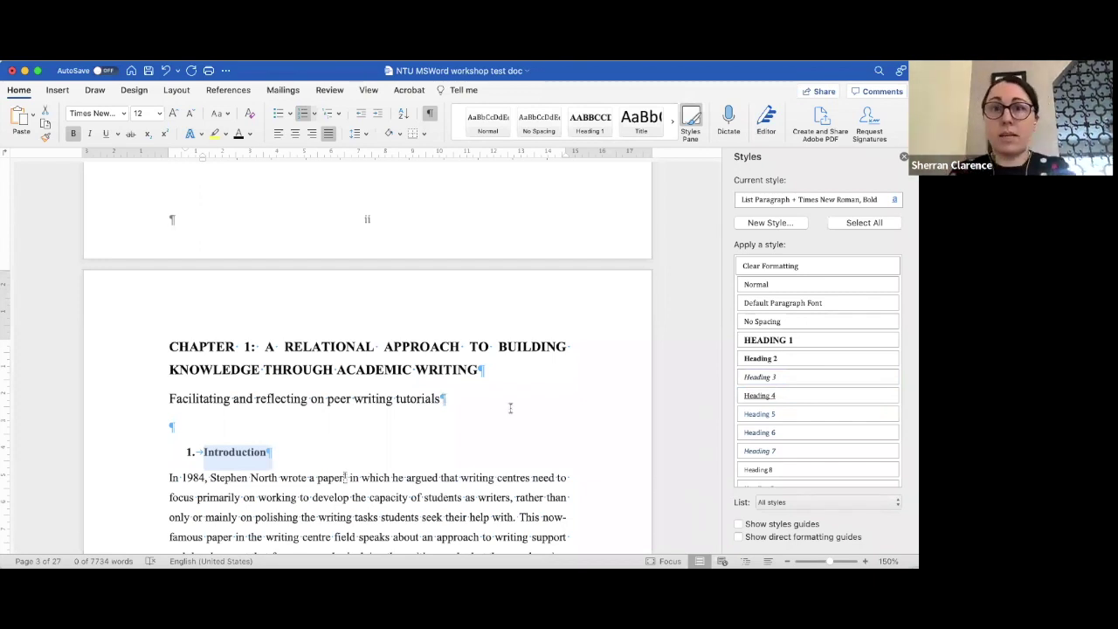
# Step: Apply the Heading 1 style to both the Chapter 1 title and the subtitle beneath it
pyautogui.moveTo(453, 397); pyautogui.dragTo(178, 365)
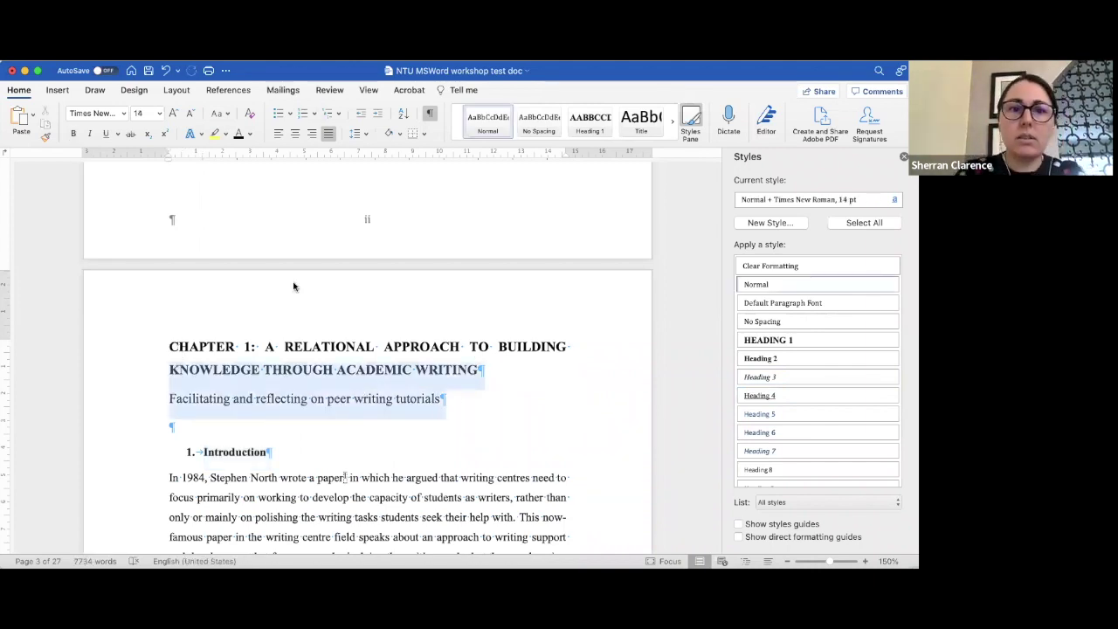
pyautogui.moveTo(294, 287); pyautogui.dragTo(293, 287)
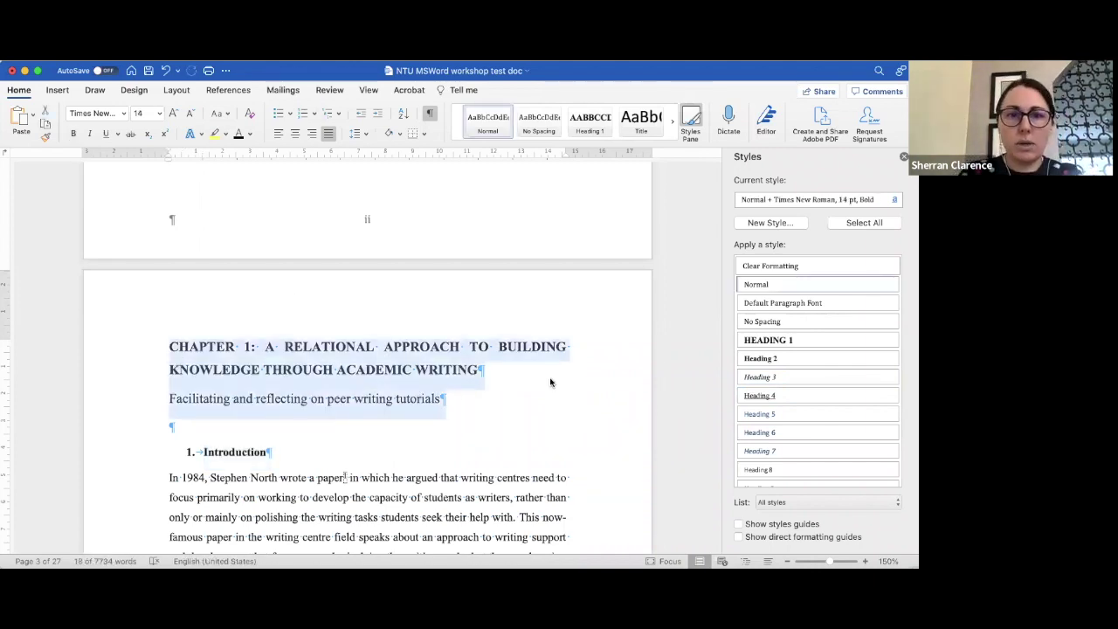
pyautogui.click(587, 121)
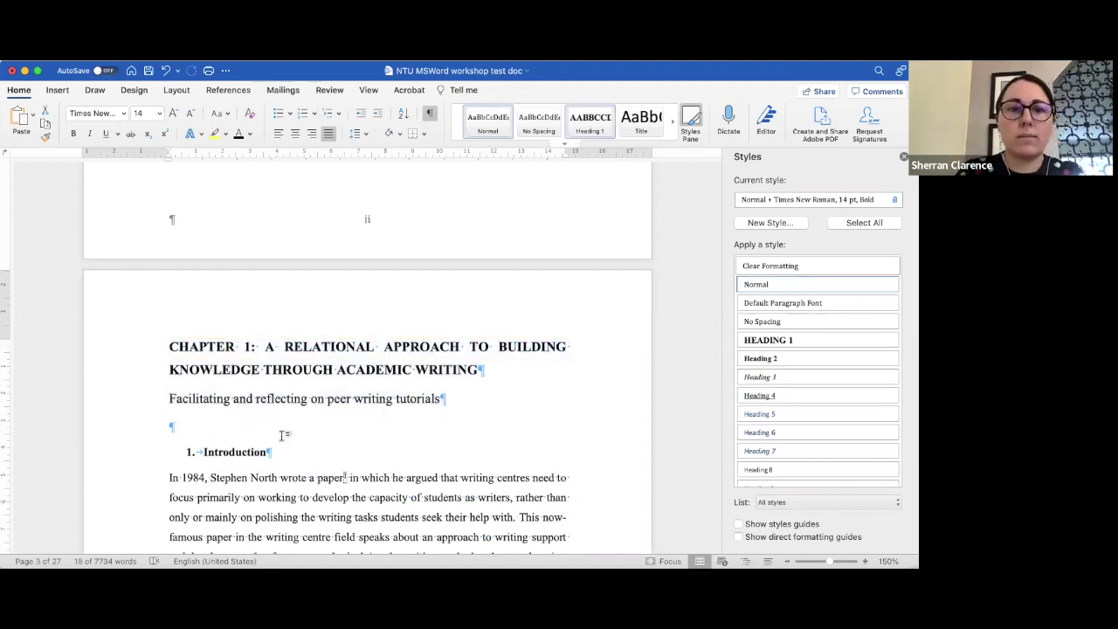
pyautogui.click(306, 443)
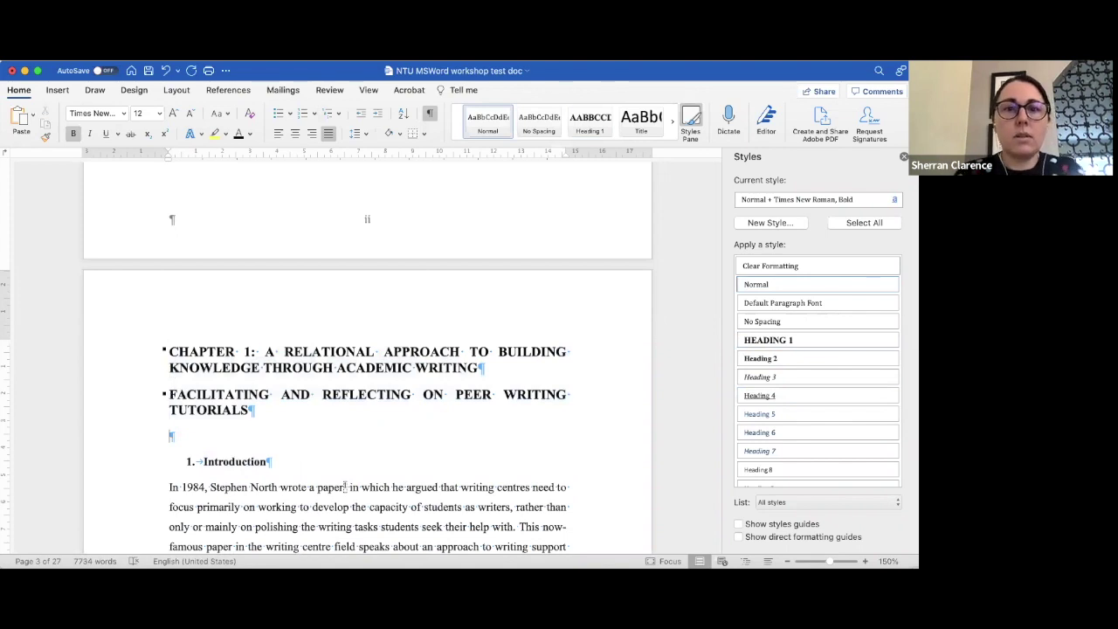
# Step: Merge the subtitle into the chapter title paragraph, separated by a colon, and hide the paragraph formatting marks
pyautogui.click(169, 395)
pyautogui.press('BackSpace')
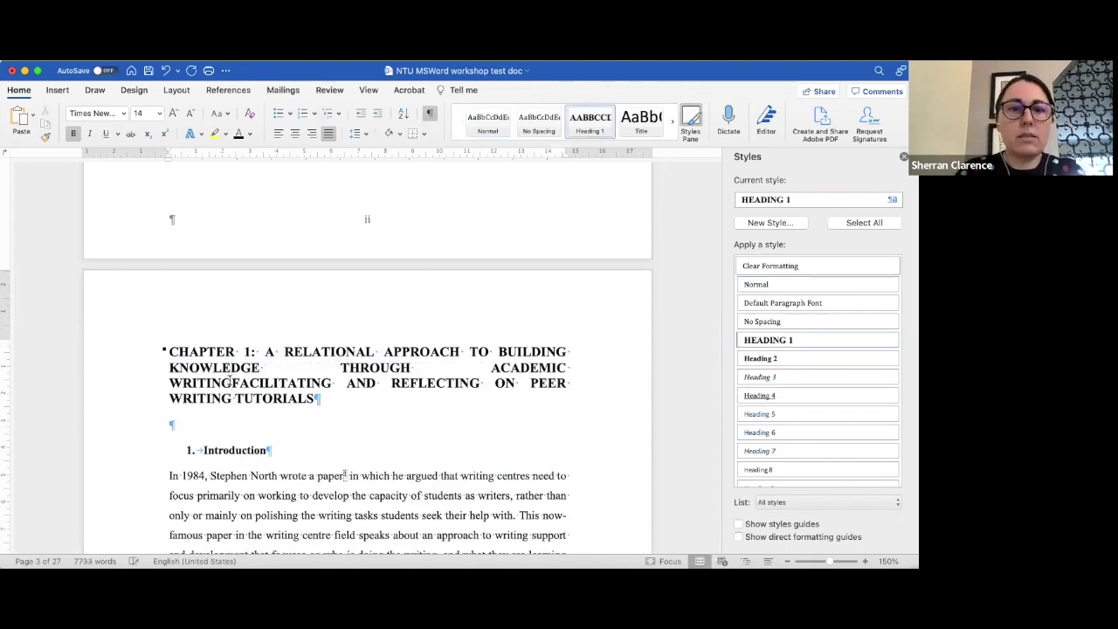
pyautogui.write(':')
pyautogui.click(421, 431)
pyautogui.click(429, 113)
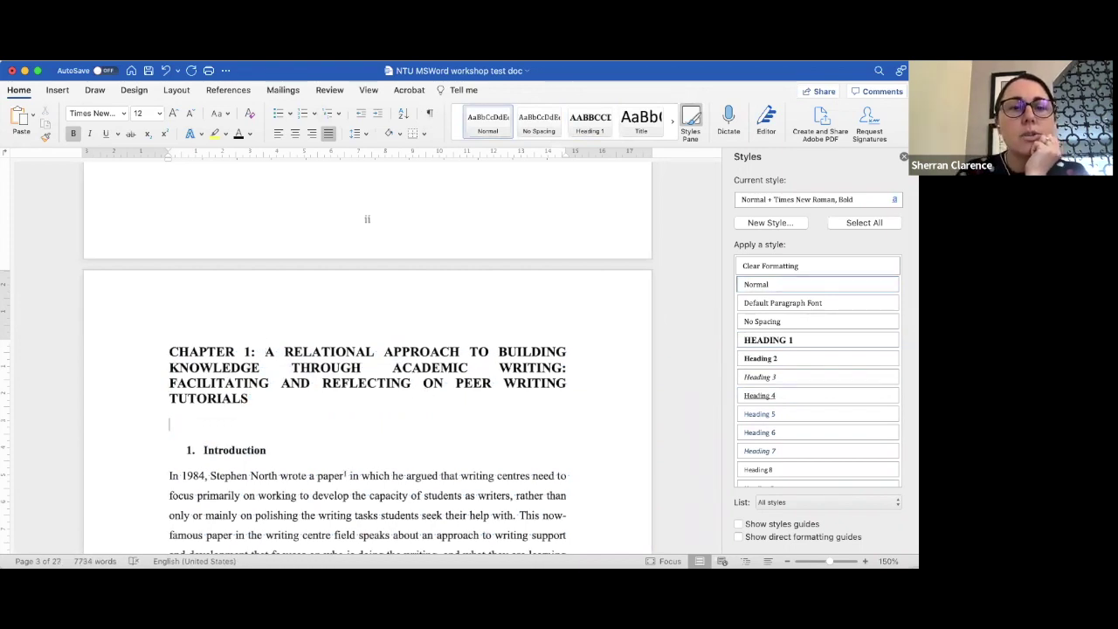
# Step: Try breaking the chapter title onto a new paragraph after "CHAPTER 1:", and rejoin the two parts
pyautogui.click(266, 351)
pyautogui.press('Return')
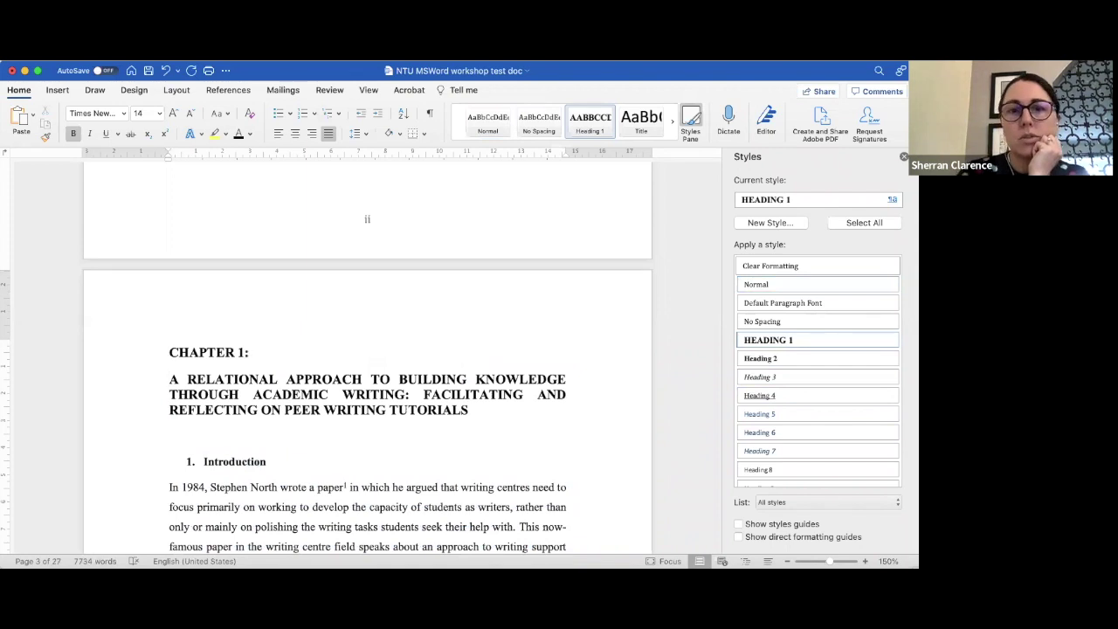
pyautogui.press('BackSpace')
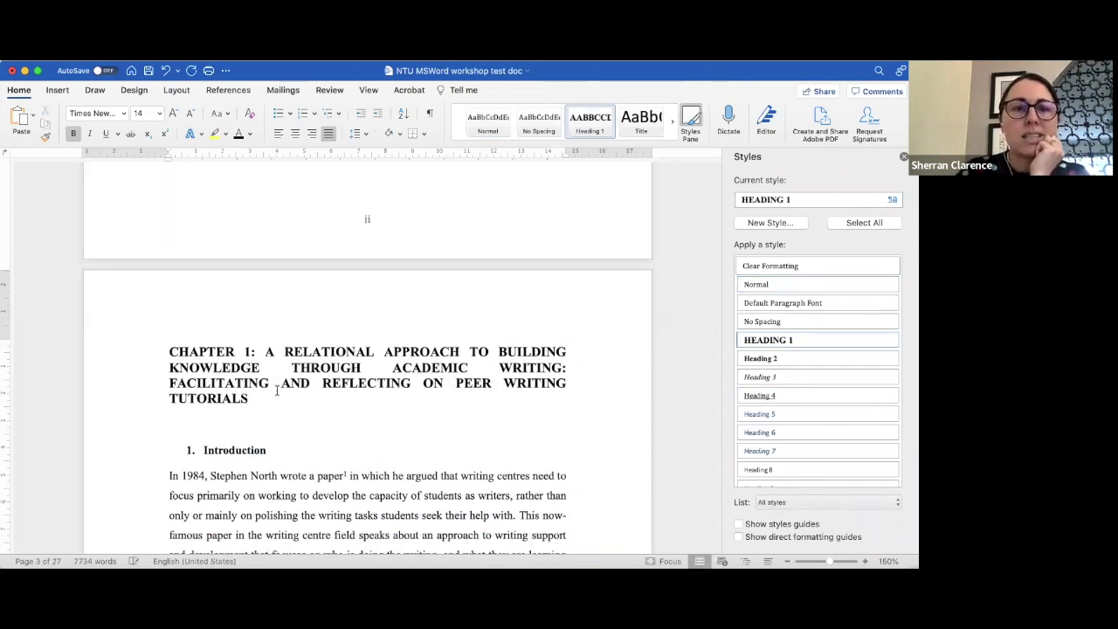
# Step: Change the subtitle part of the chapter title to lower case, with a capital F for "Facilitating"
pyautogui.moveTo(153, 386); pyautogui.dragTo(155, 398)
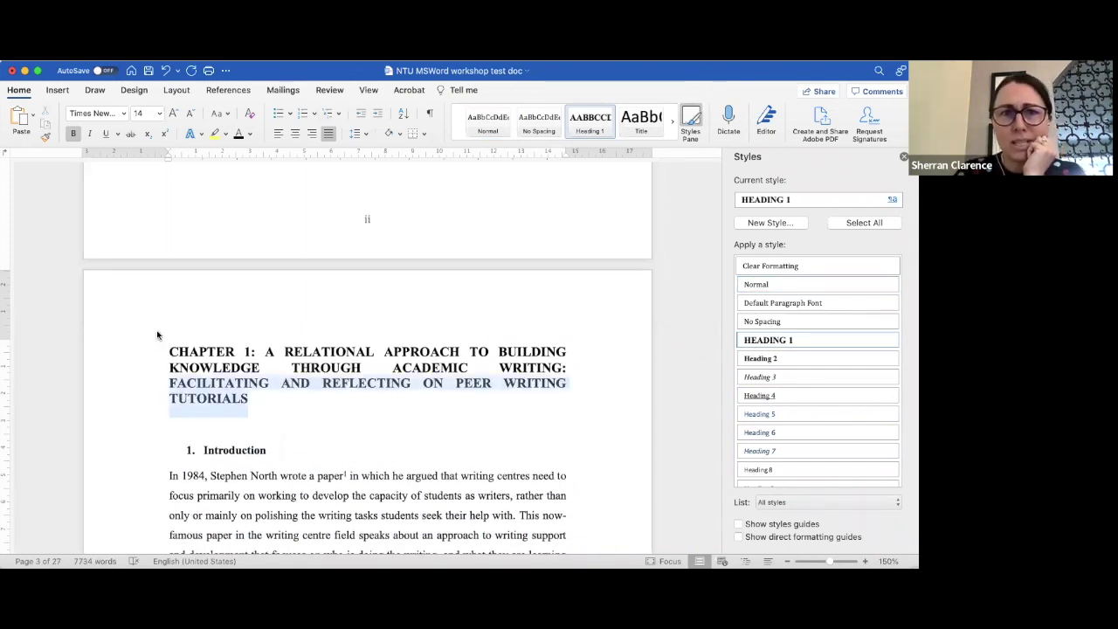
pyautogui.click(228, 116)
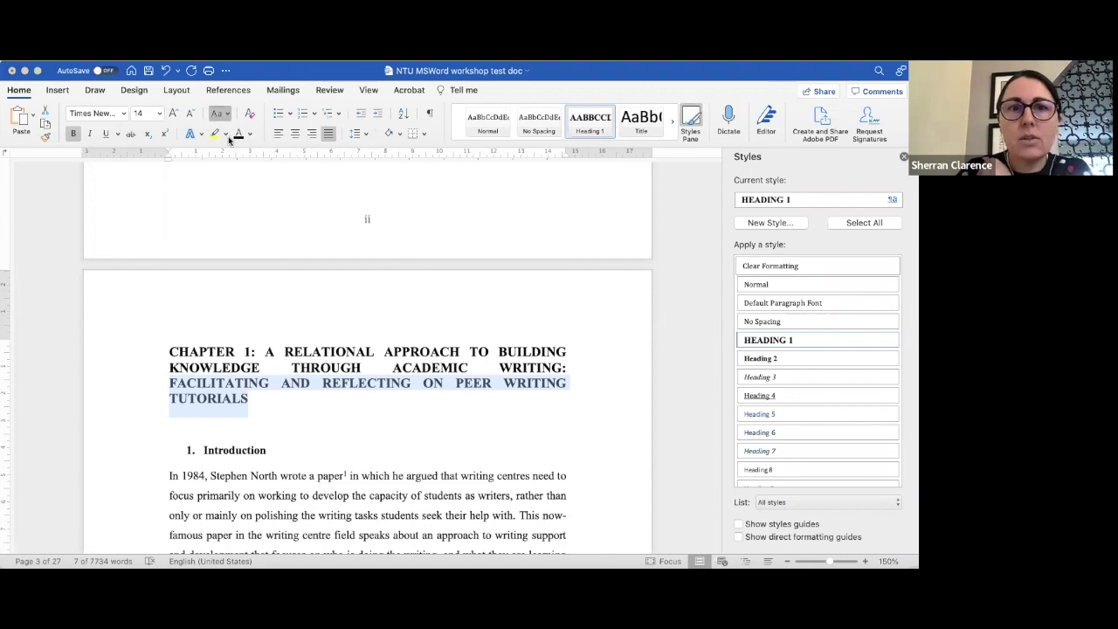
pyautogui.click(230, 151)
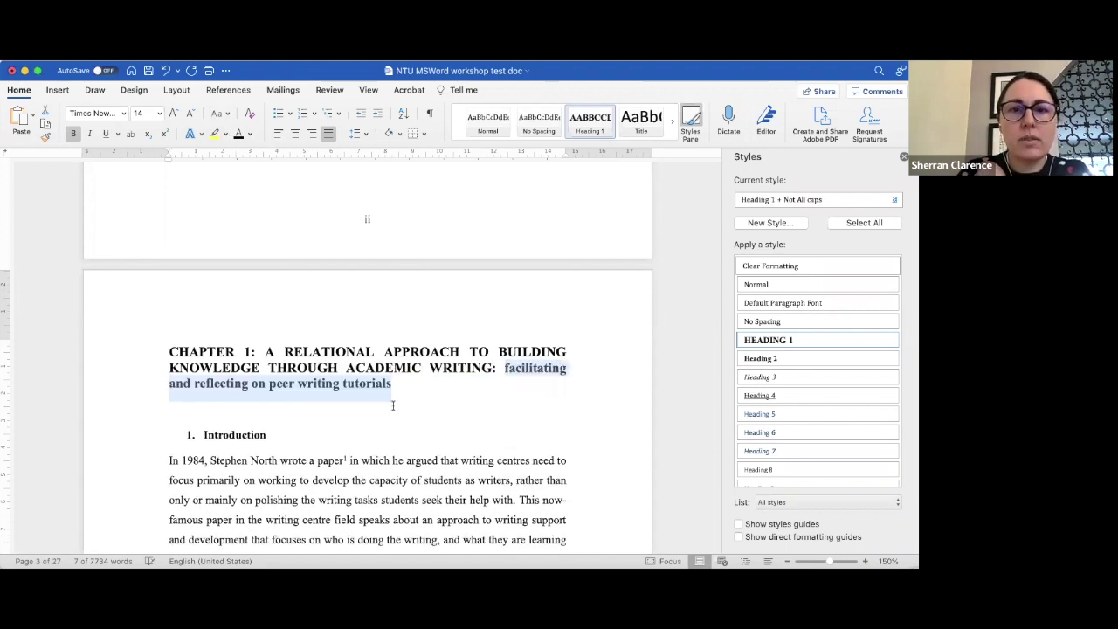
pyautogui.click(505, 369)
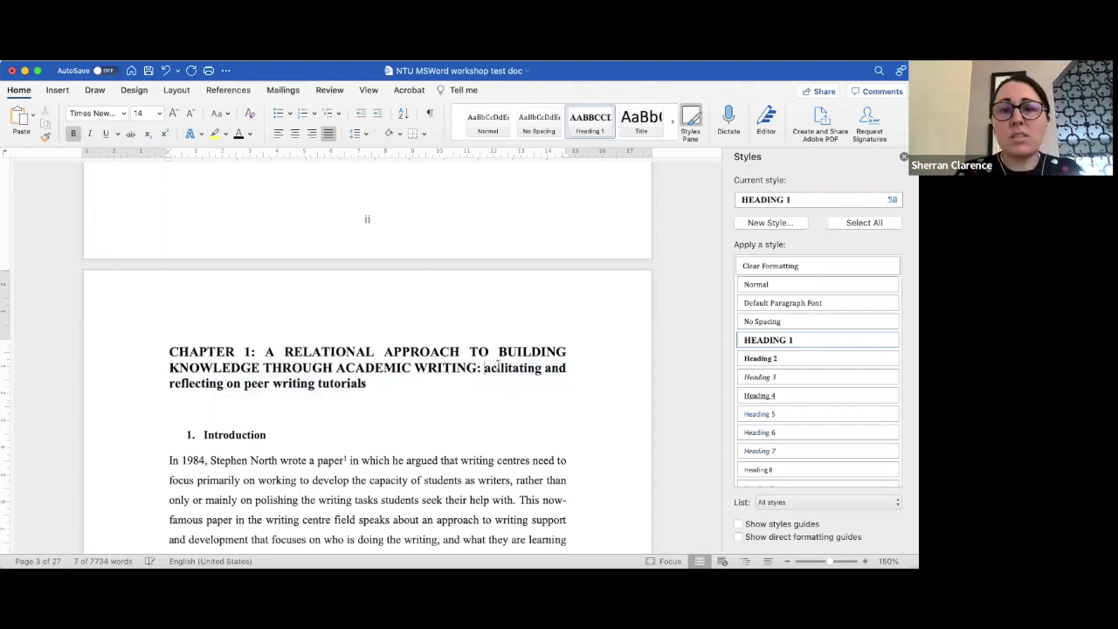
pyautogui.press('Delete')
pyautogui.write('F')
# Step: Remove the colon after "ACADEMIC WRITING" and put the subtitle in its own paragraph
pyautogui.press('BackSpace')
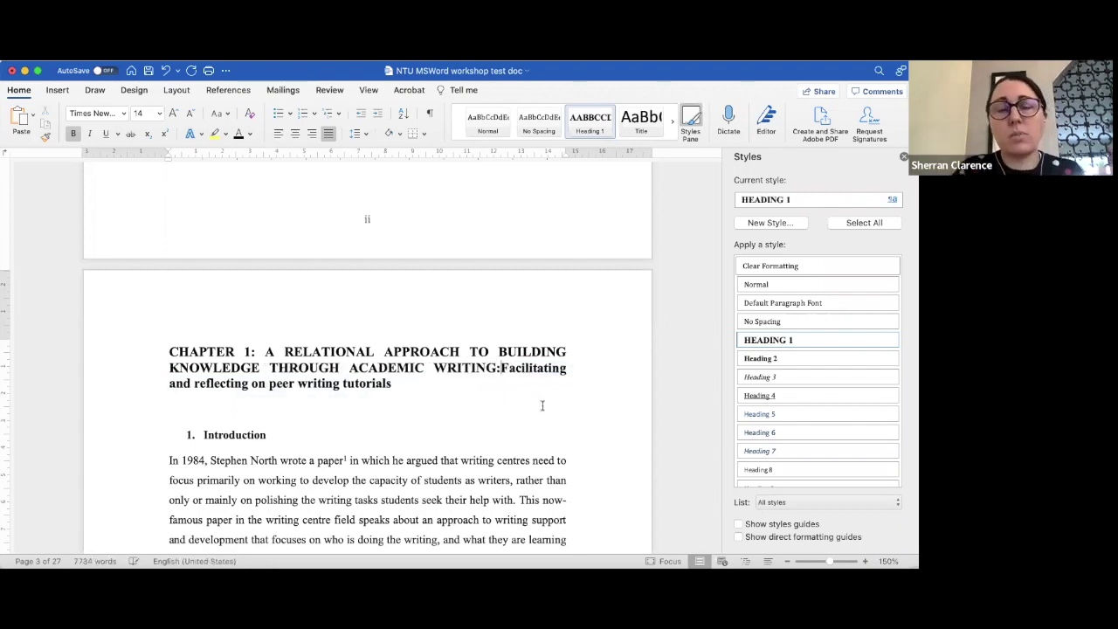
pyautogui.press('BackSpace')
pyautogui.press('Return')
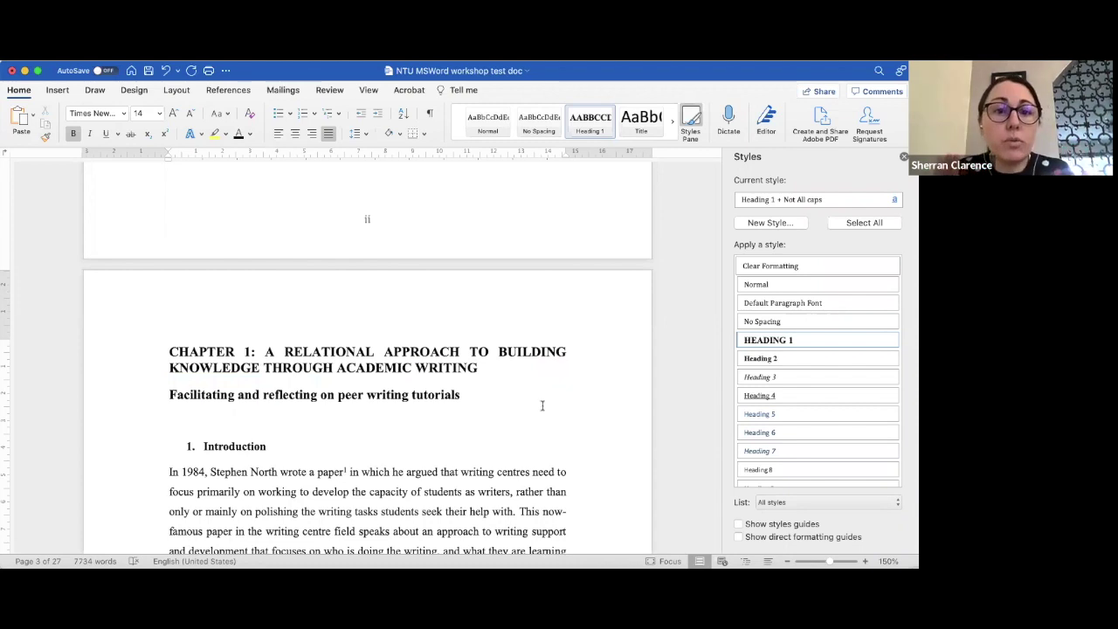
# Step: Select the chapter title together with its subtitle and apply Heading 1 to them again
pyautogui.doubleClick(155, 348)
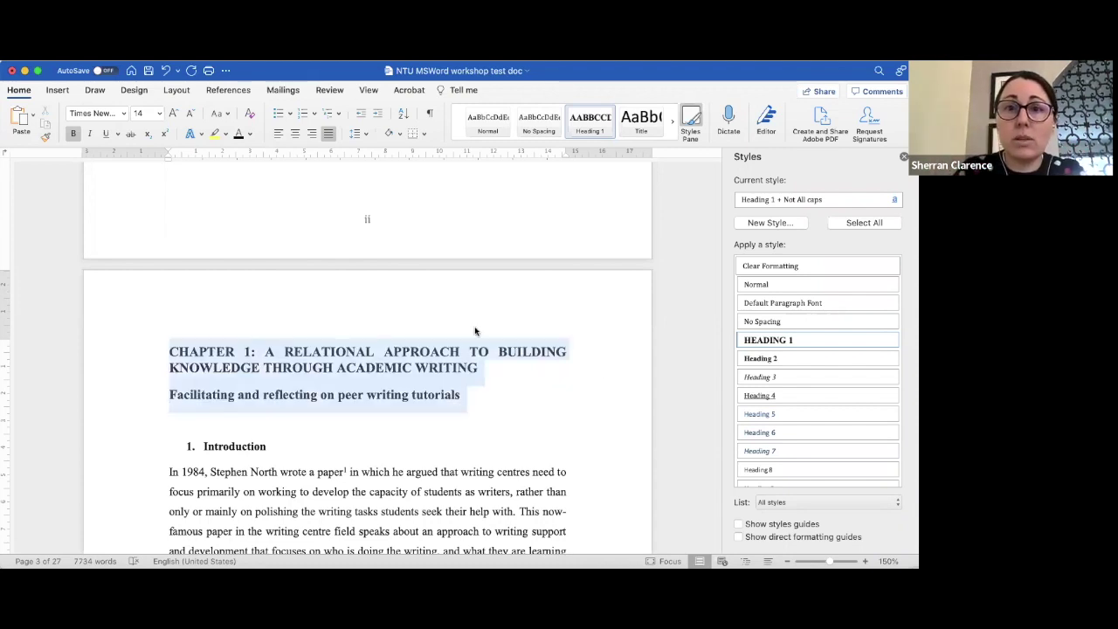
pyautogui.click(483, 400)
pyautogui.doubleClick(157, 348)
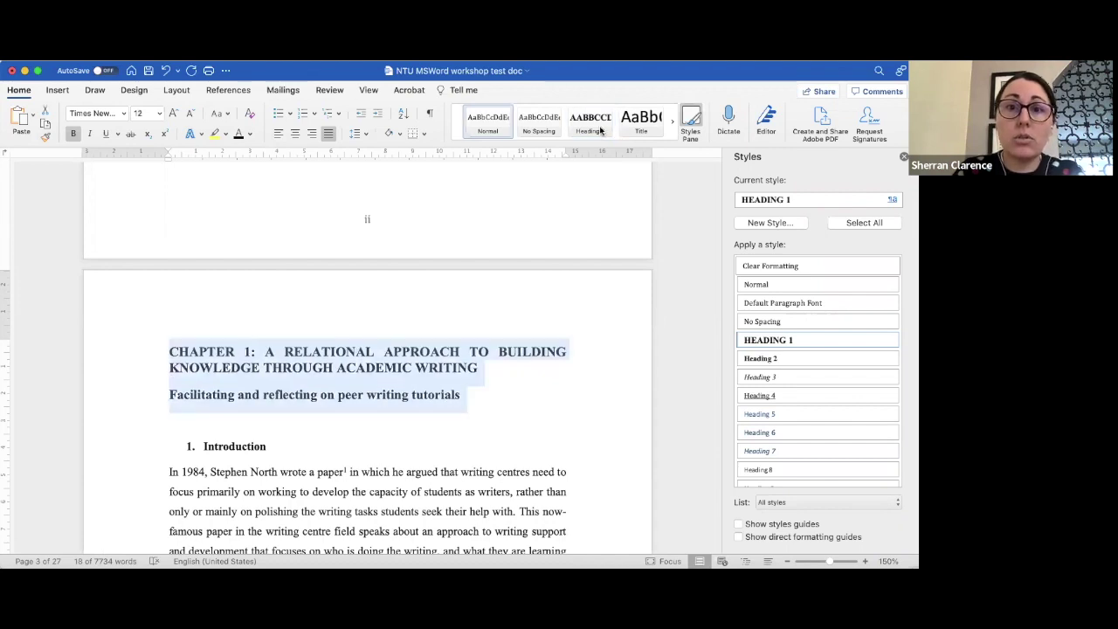
pyautogui.click(600, 130)
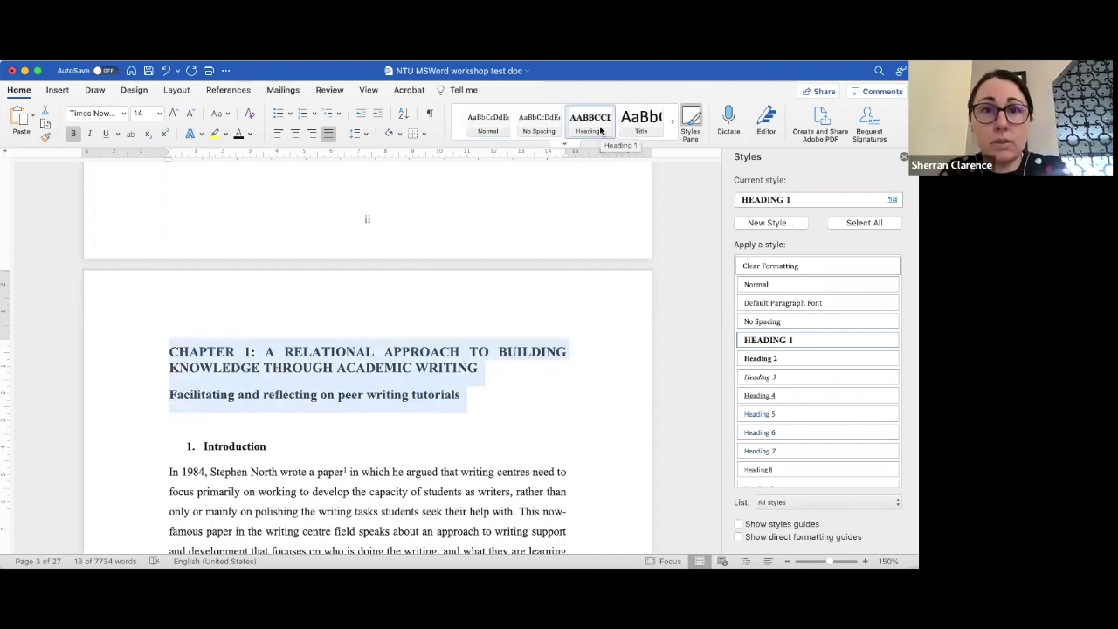
# Step: Apply the Heading 2 style to the "Introduction" section heading and number it "1."
pyautogui.click(285, 450)
pyautogui.click(170, 444)
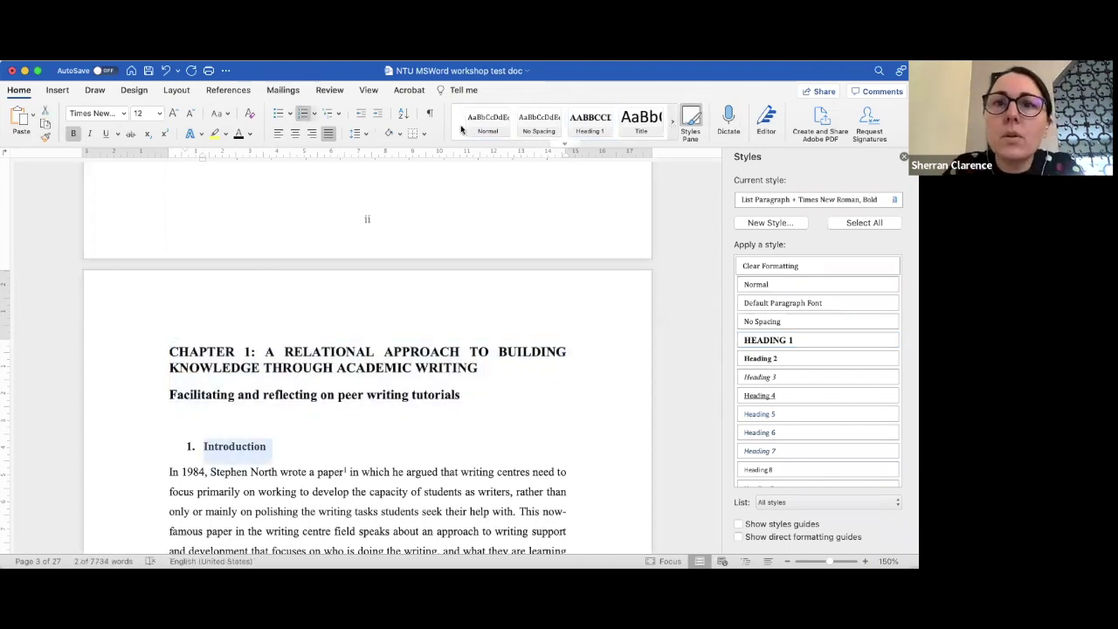
pyautogui.click(671, 124)
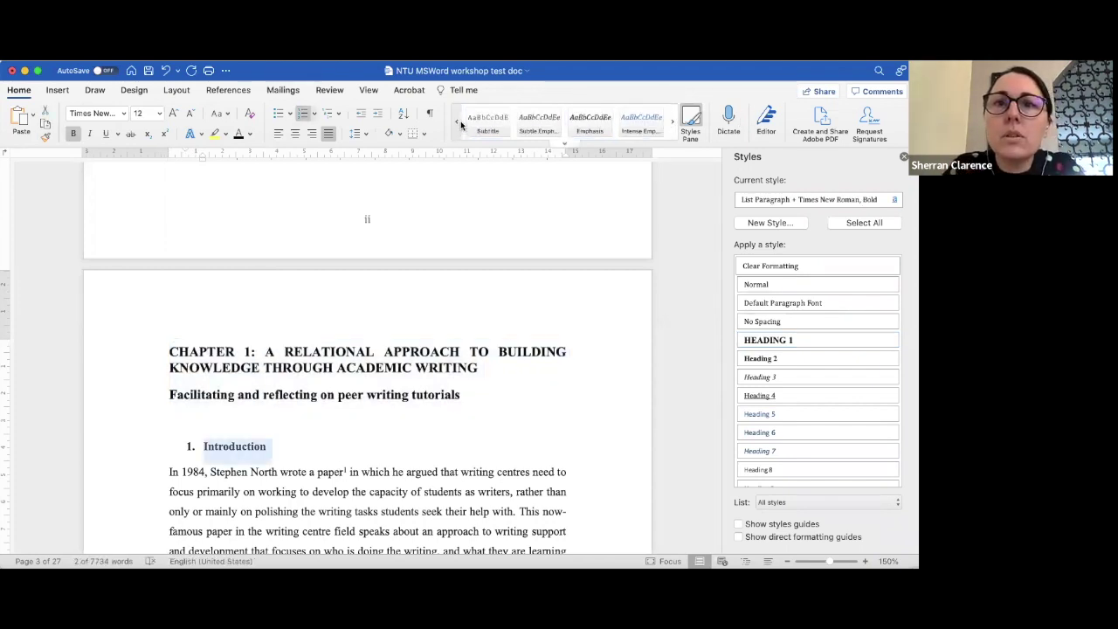
pyautogui.click(765, 359)
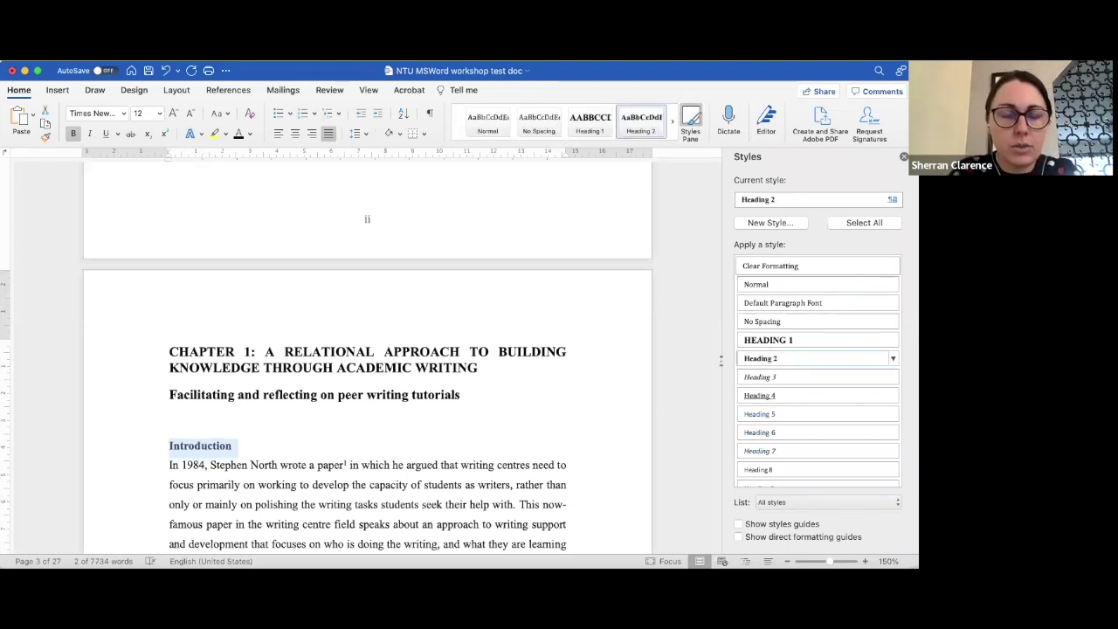
pyautogui.click(167, 450)
pyautogui.write('1.')
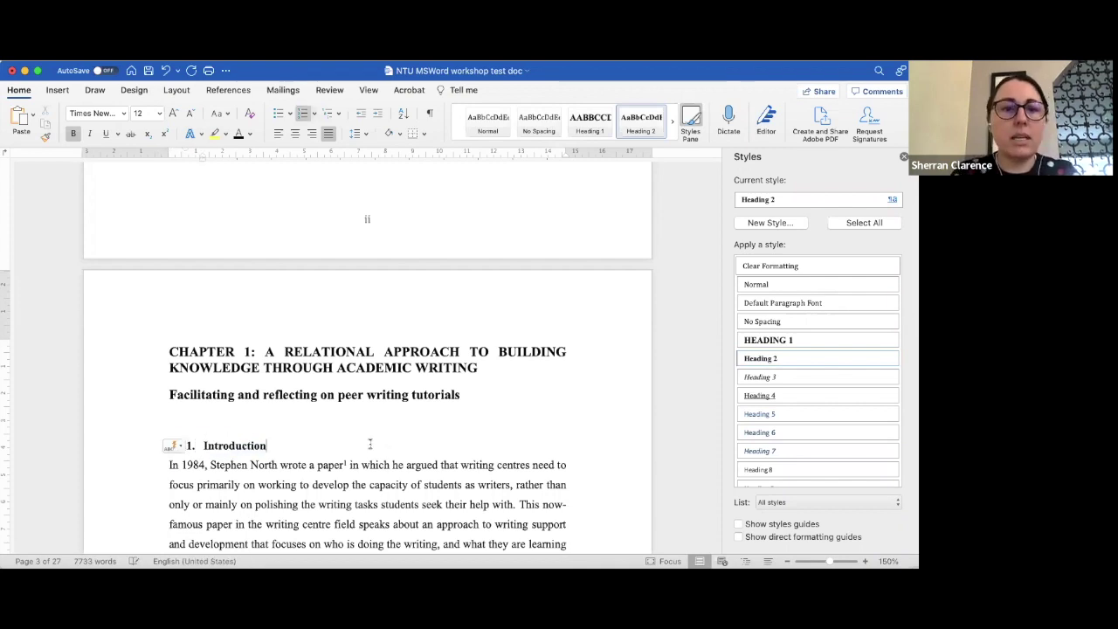
# Step: Apply the Heading 2 style to the "Developing a writing centre pedagogy: Academic Literacies" section heading and number it "2."
pyautogui.scroll(-10, 370, 445)
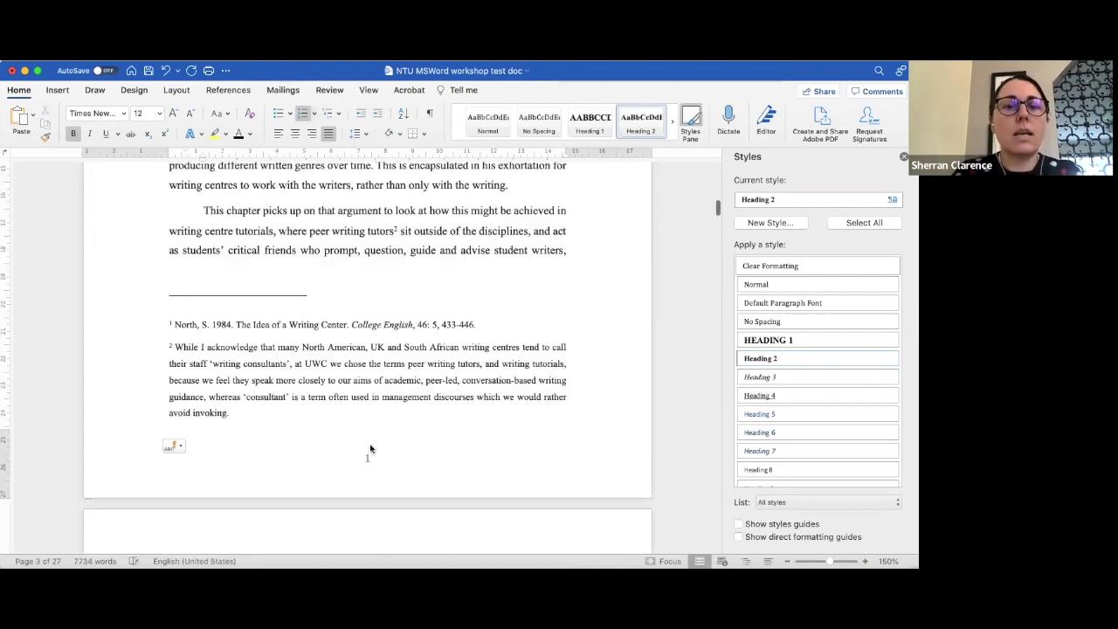
pyautogui.scroll(-5, 369, 448)
pyautogui.scroll(-10, 370, 444)
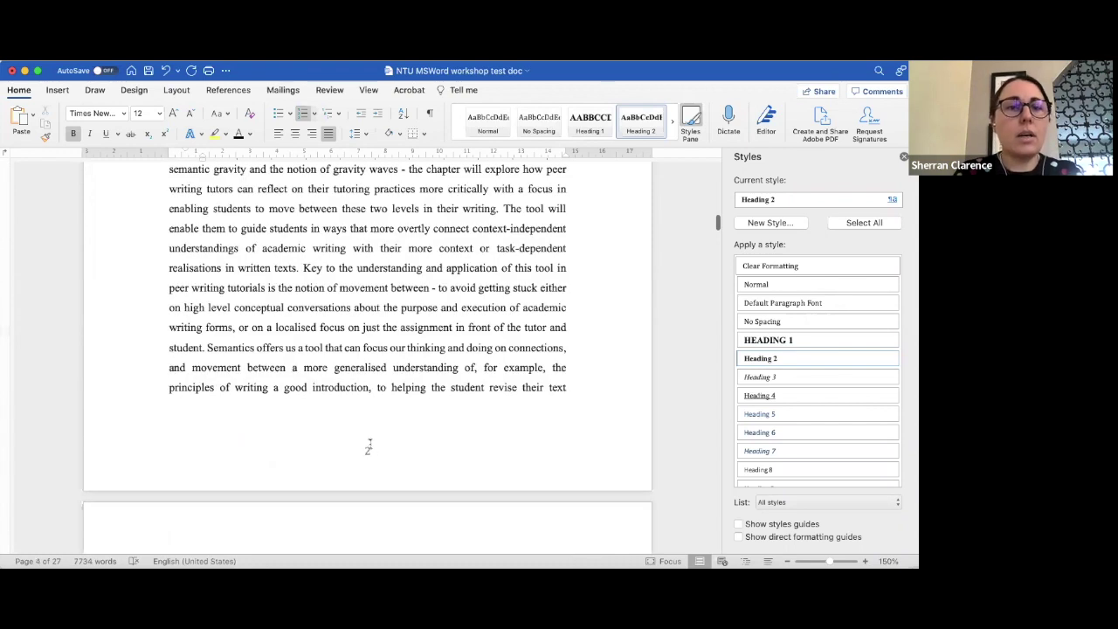
pyautogui.scroll(-5, 370, 445)
pyautogui.scroll(-10, 401, 348)
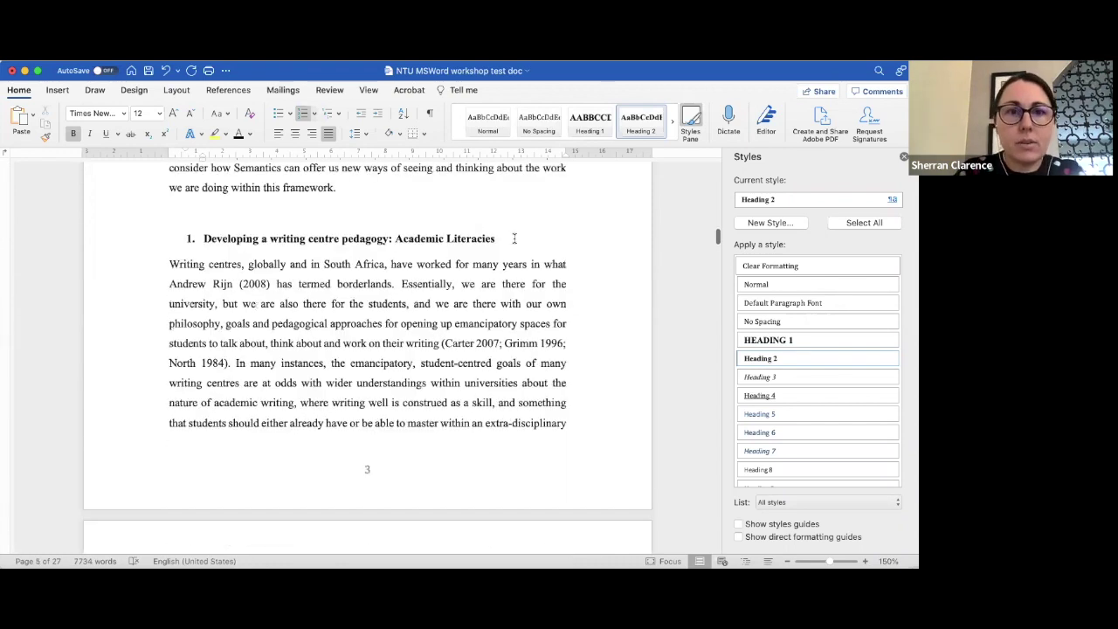
pyautogui.click(170, 242)
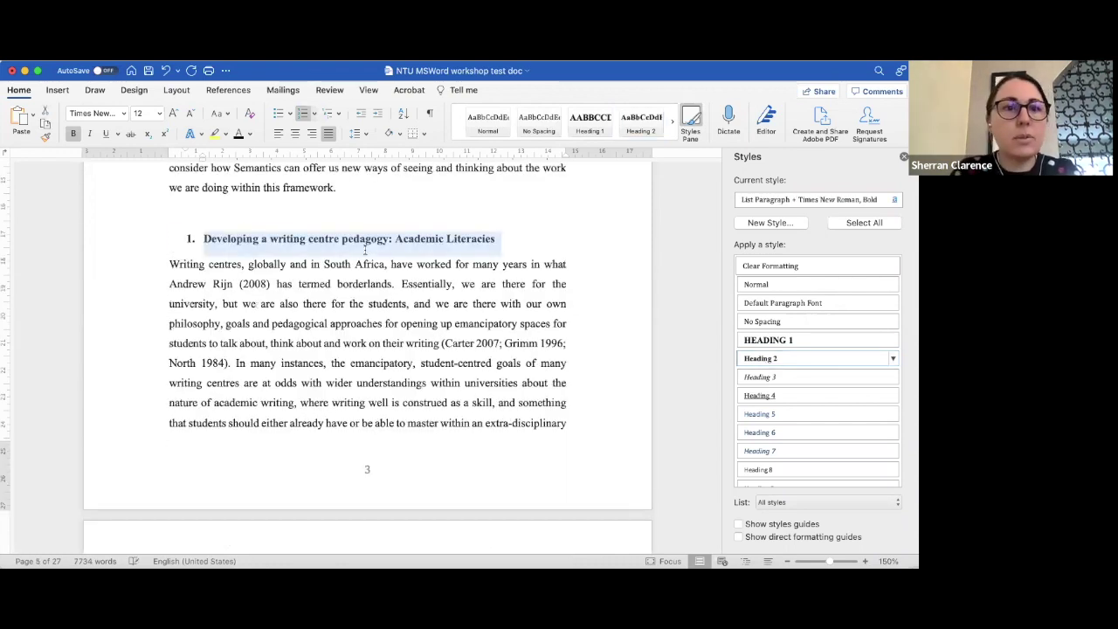
pyautogui.click(765, 359)
pyautogui.click(171, 238)
pyautogui.press('BackSpace')
pyautogui.write('2.')
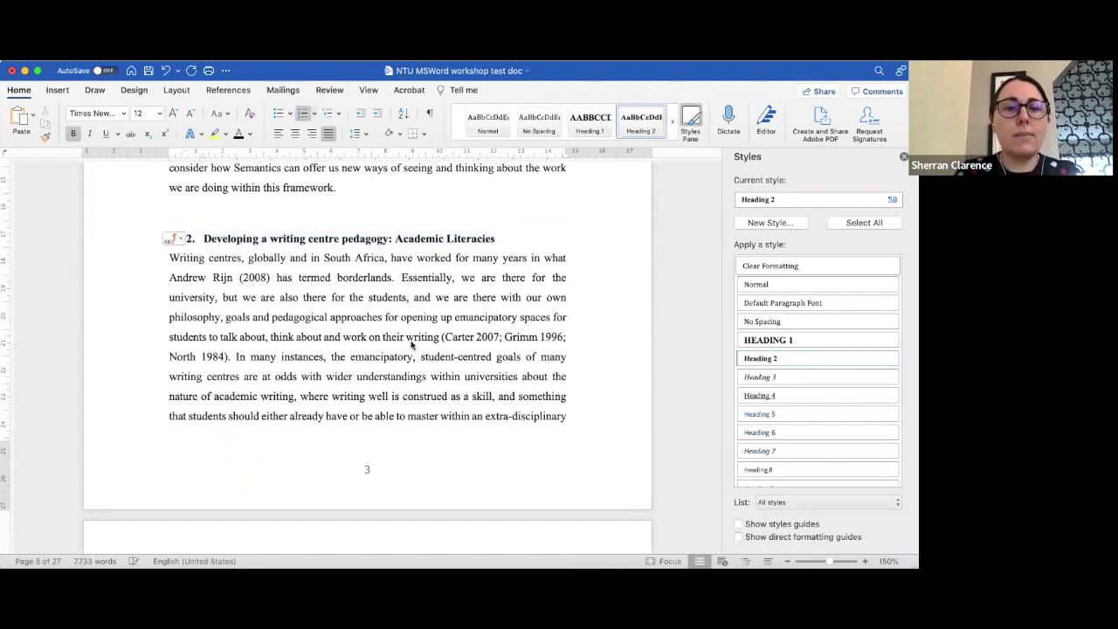
# Step: Apply the Heading 2 style to the "Semantic gravity and the notion of 'waving' through writing" section heading and number it "3."
pyautogui.scroll(-5, 411, 344)
pyautogui.scroll(-5, 410, 341)
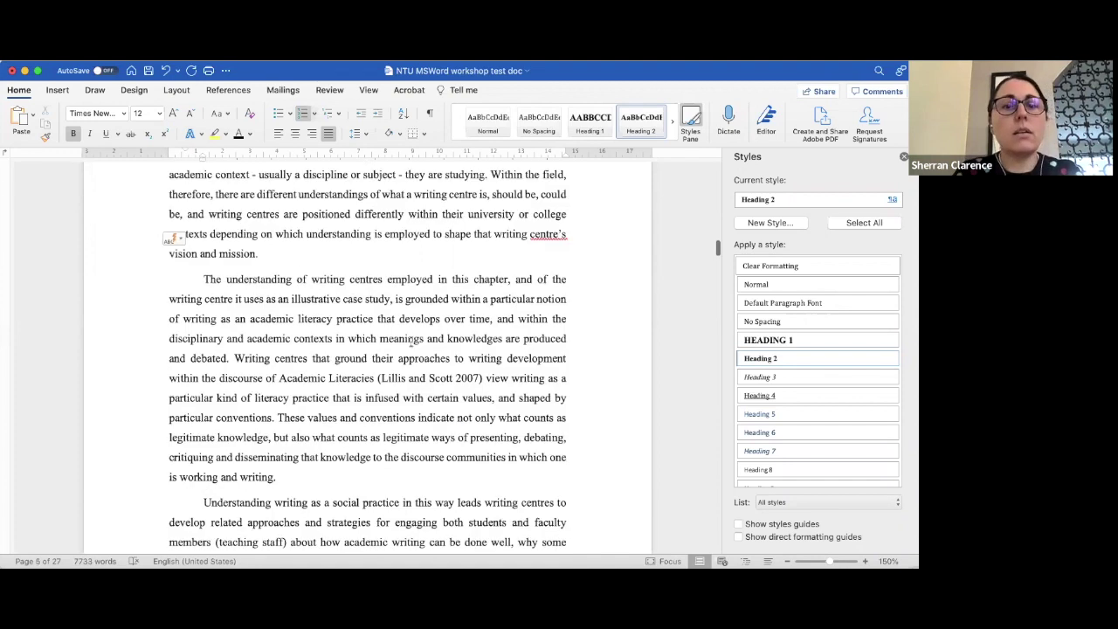
pyautogui.scroll(-6, 411, 341)
pyautogui.scroll(-10, 411, 341)
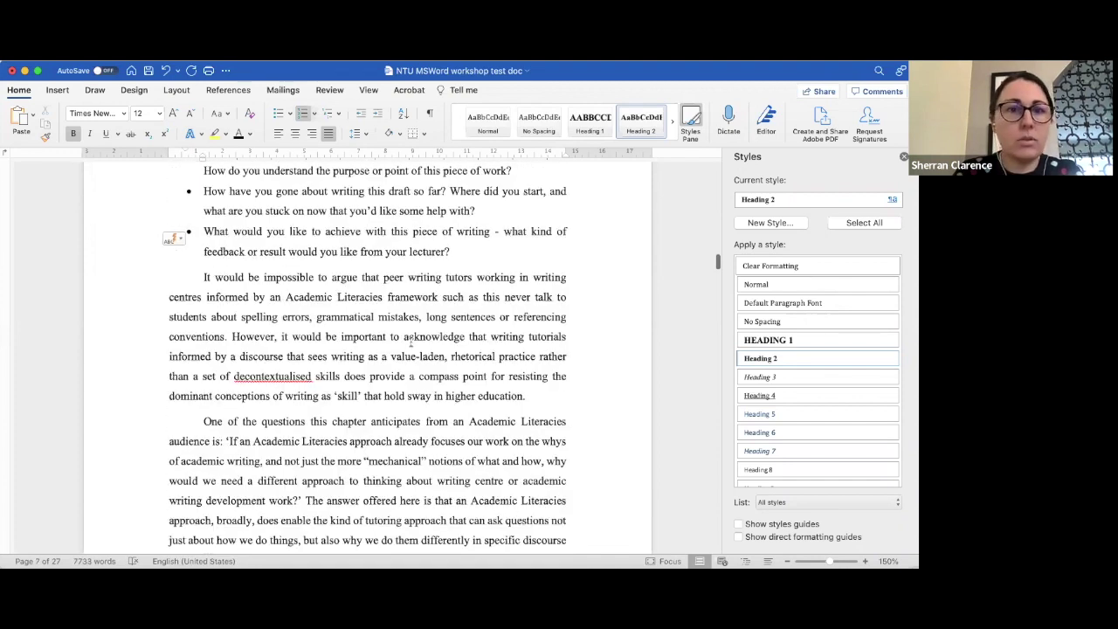
pyautogui.scroll(-10, 411, 341)
pyautogui.scroll(-2, 181, 370)
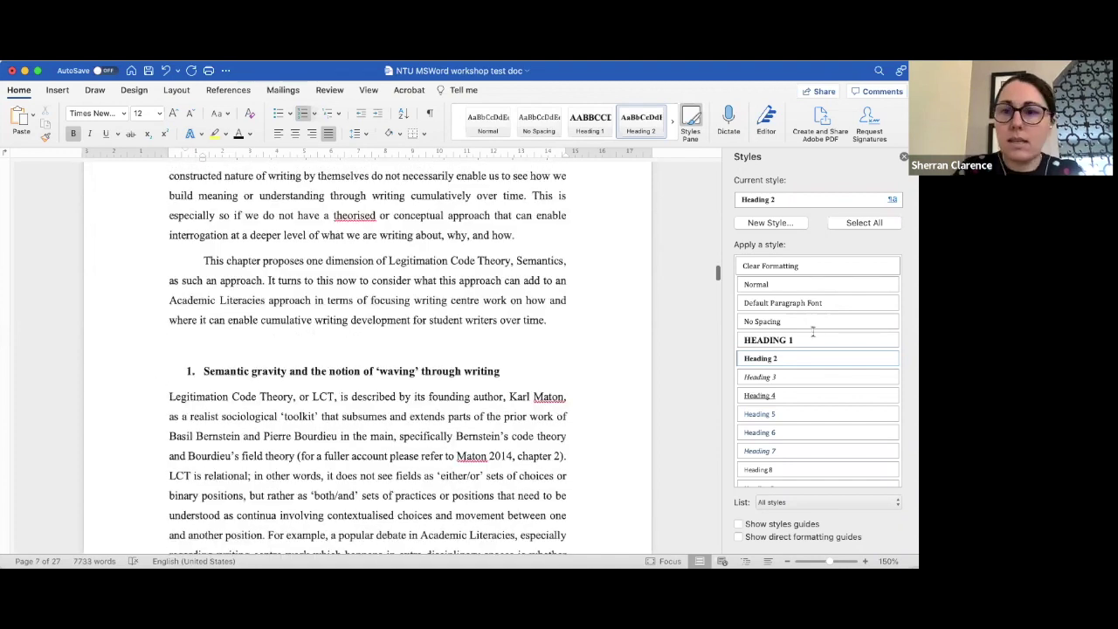
pyautogui.click(775, 359)
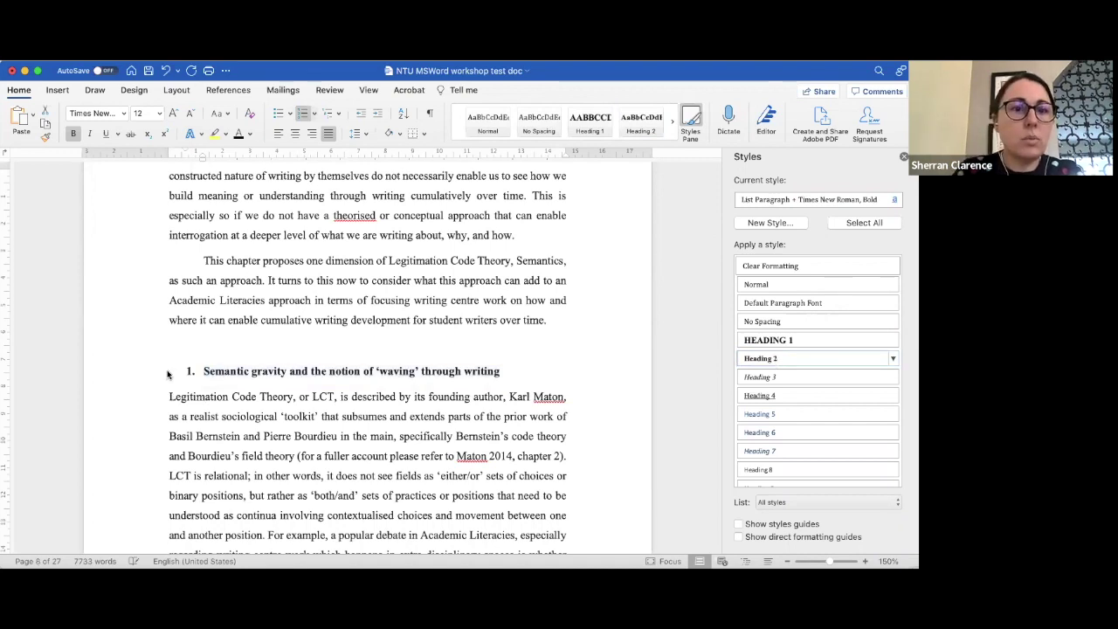
pyautogui.click(170, 371)
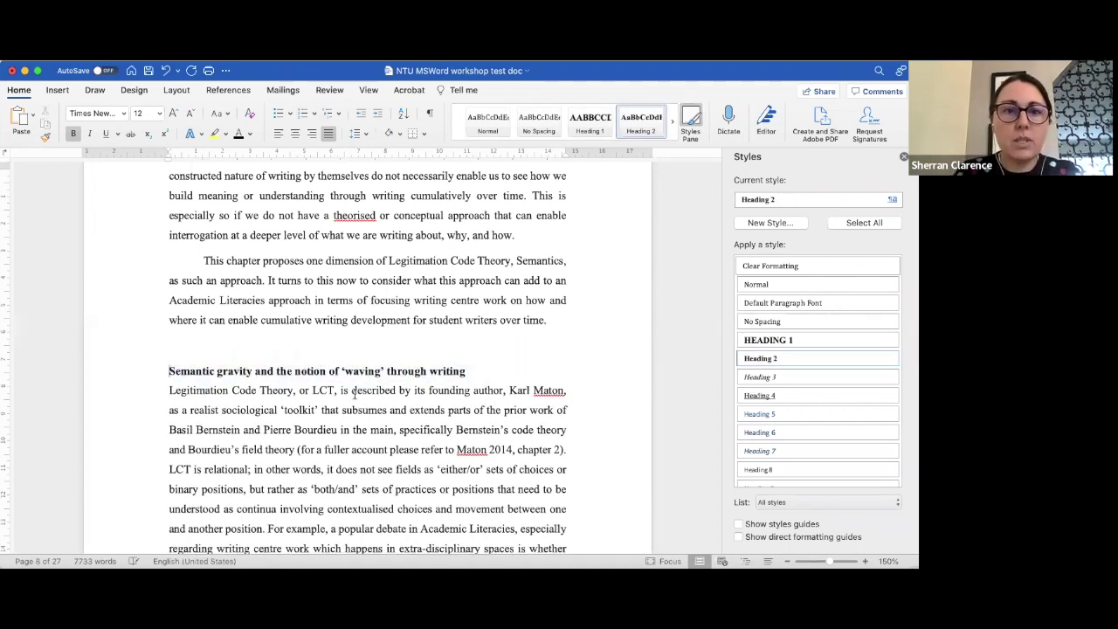
pyautogui.write('3.')
# Step: Apply the Heading 2 style to the "From workshop to peer tutorials: methodology" section heading
pyautogui.scroll(-5, 355, 392)
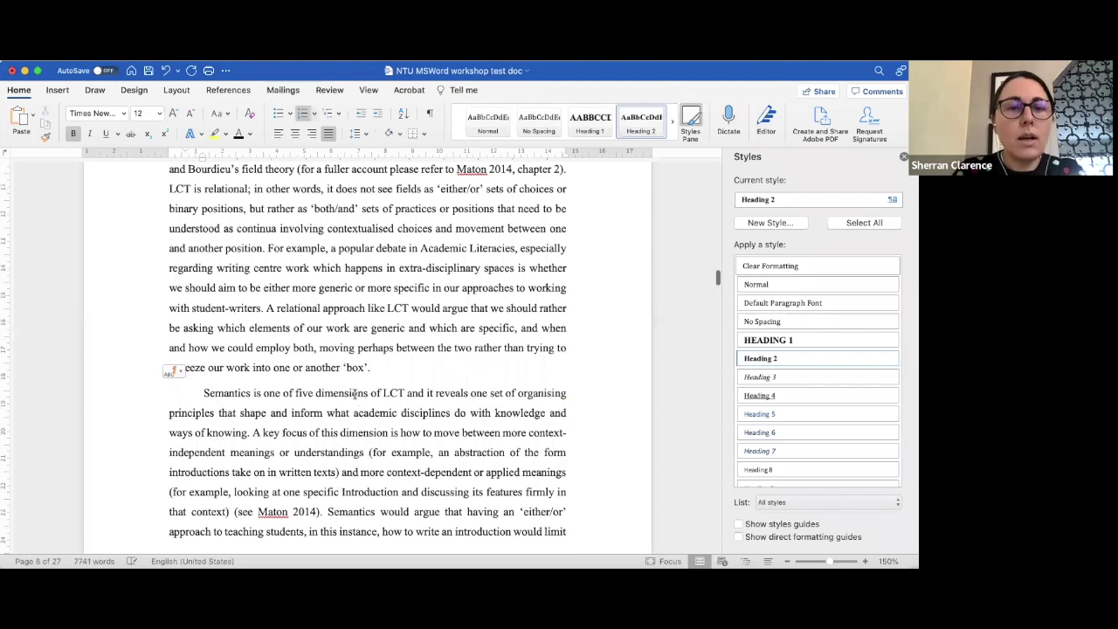
pyautogui.scroll(-10, 354, 392)
pyautogui.scroll(-10, 354, 392)
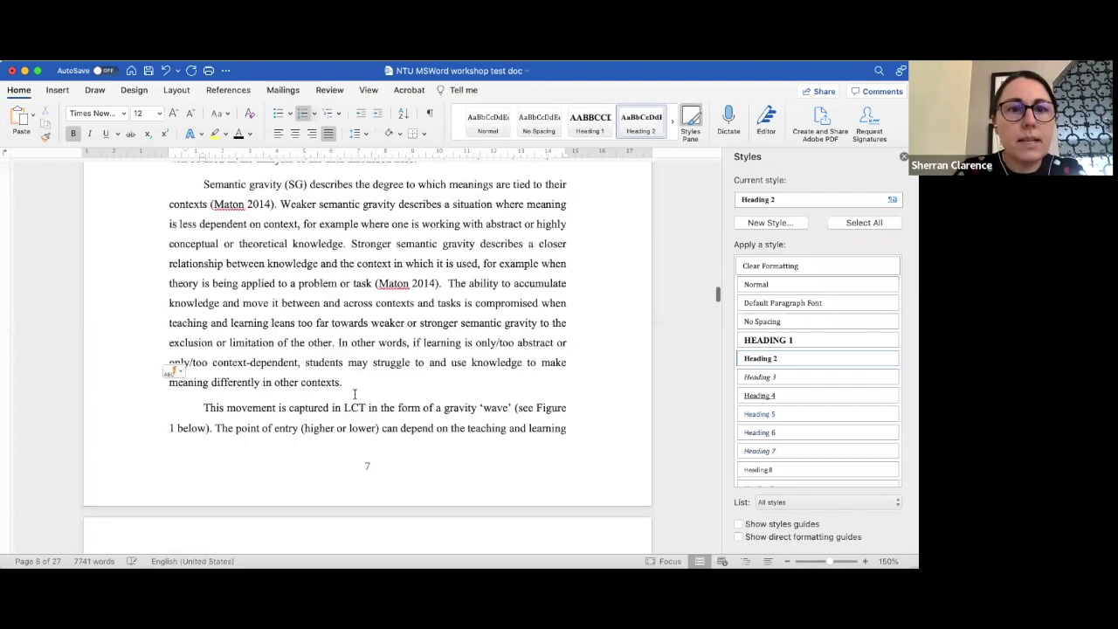
pyautogui.scroll(-10, 355, 394)
pyautogui.scroll(-10, 355, 394)
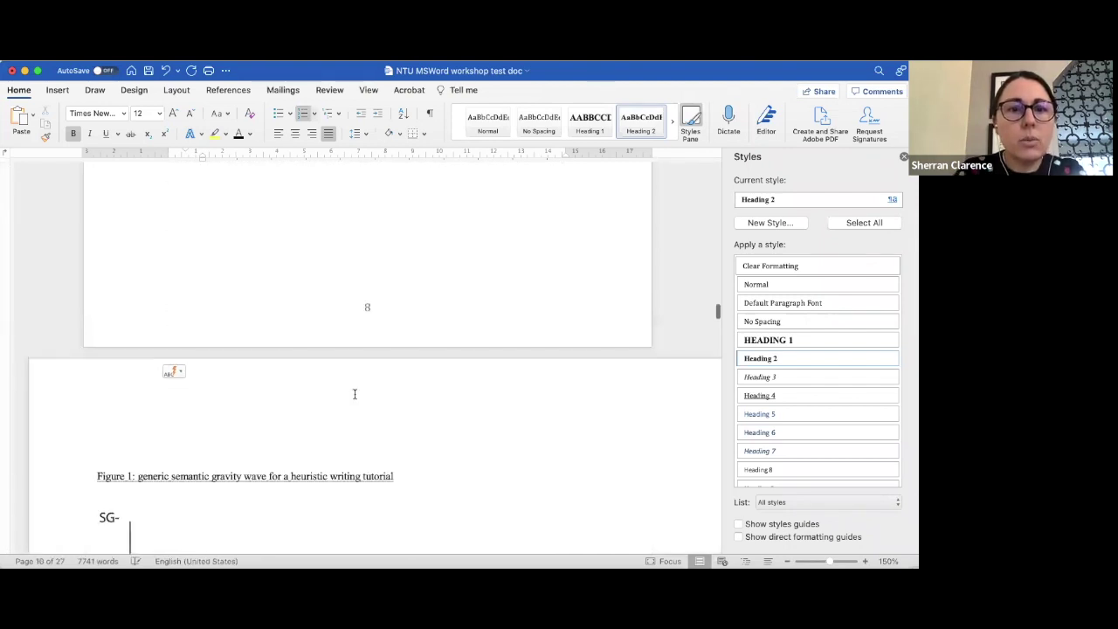
pyautogui.scroll(-10, 355, 393)
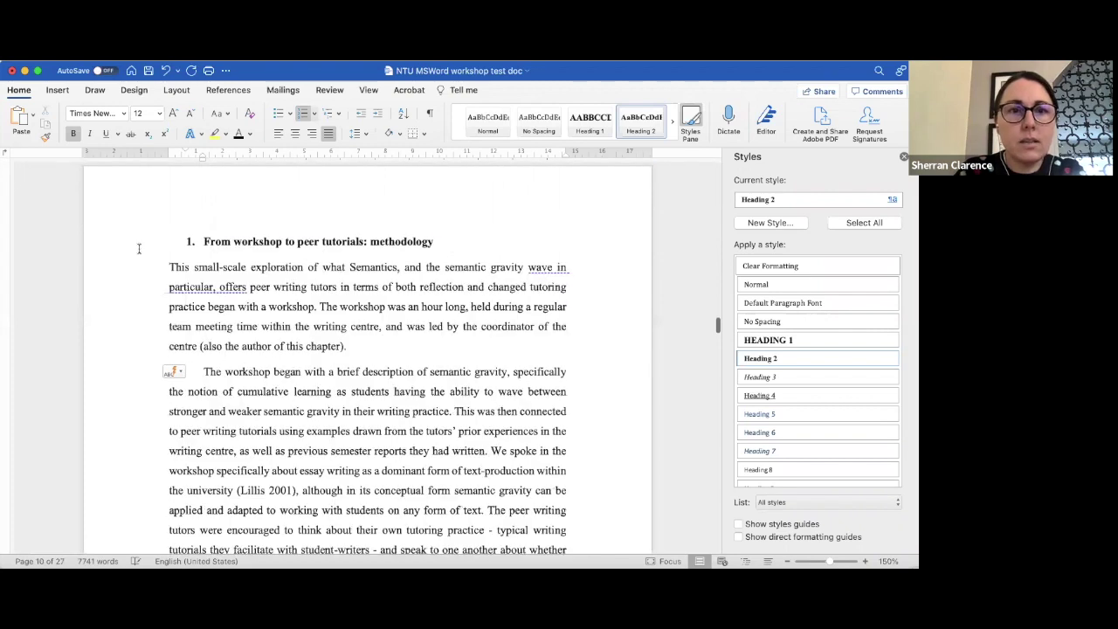
pyautogui.click(138, 249)
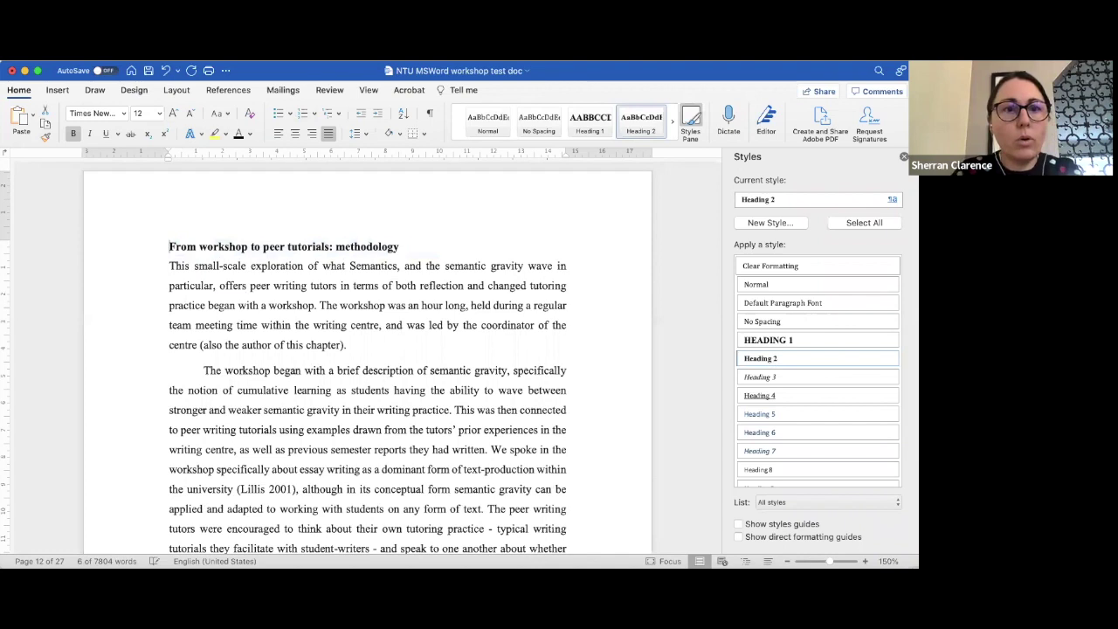
# Step: Apply the Heading 2 style to the "Semantics in action" section heading and number it "5."
pyautogui.scroll(-5, 318, 333)
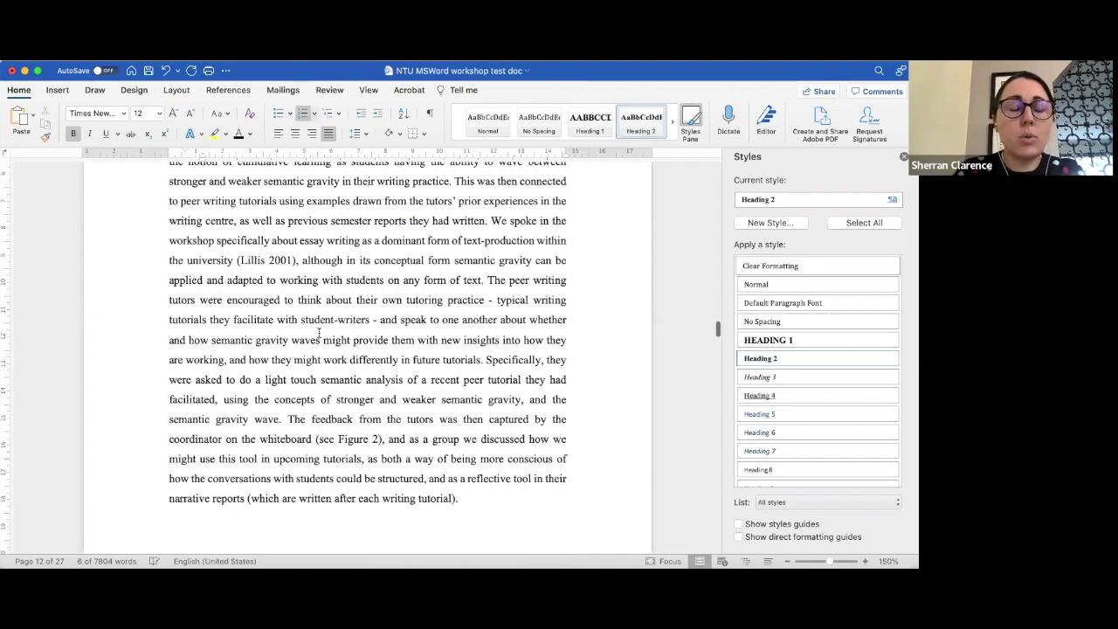
pyautogui.scroll(-10, 319, 333)
pyautogui.scroll(-15, 319, 333)
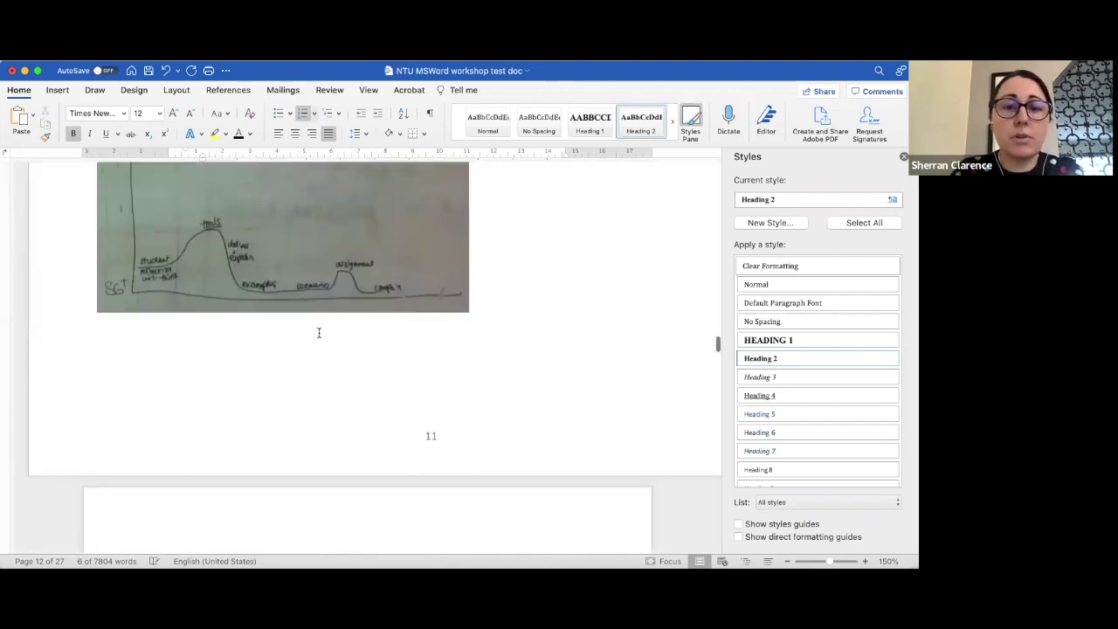
pyautogui.scroll(-15, 319, 333)
pyautogui.scroll(-10, 319, 332)
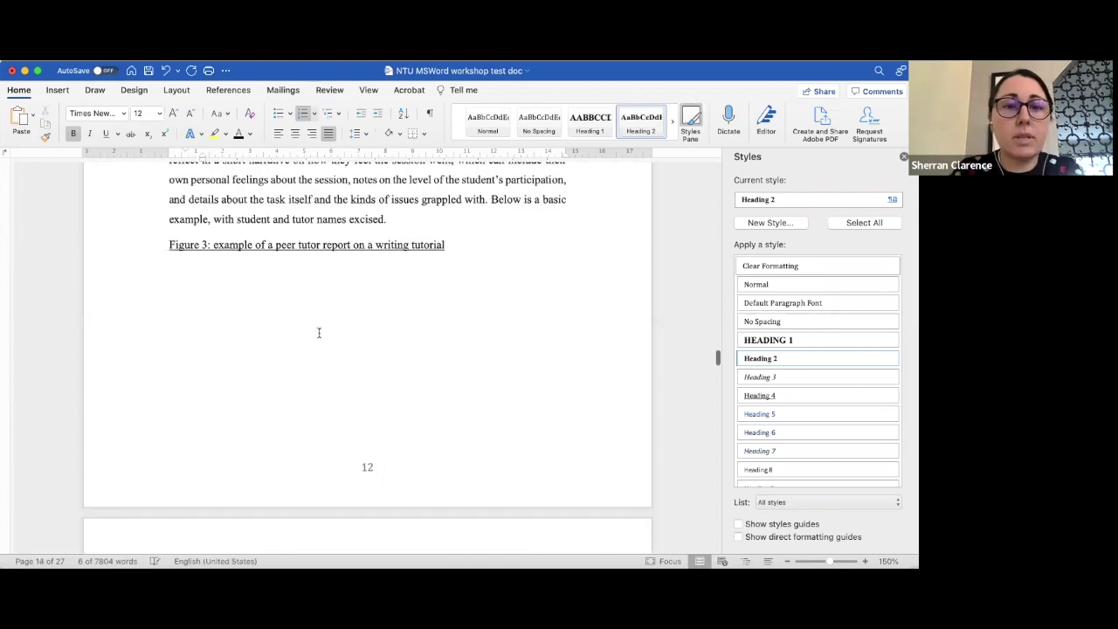
pyautogui.scroll(-10, 319, 333)
pyautogui.scroll(-5, 318, 333)
pyautogui.click(298, 427)
pyautogui.hotkey('shift', 'Home')
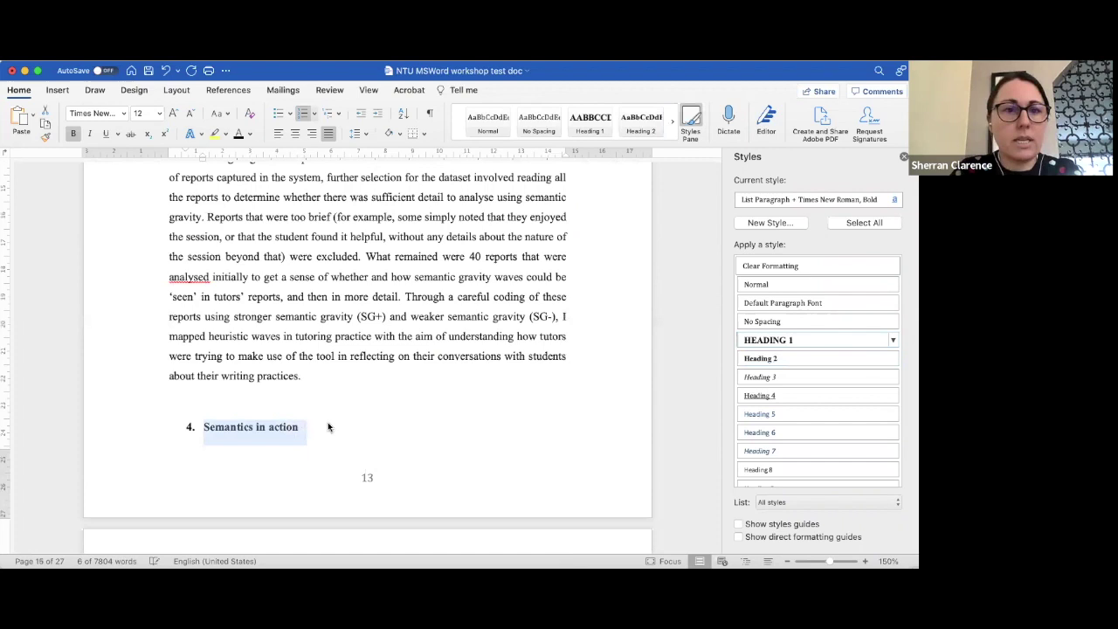
pyautogui.click(776, 359)
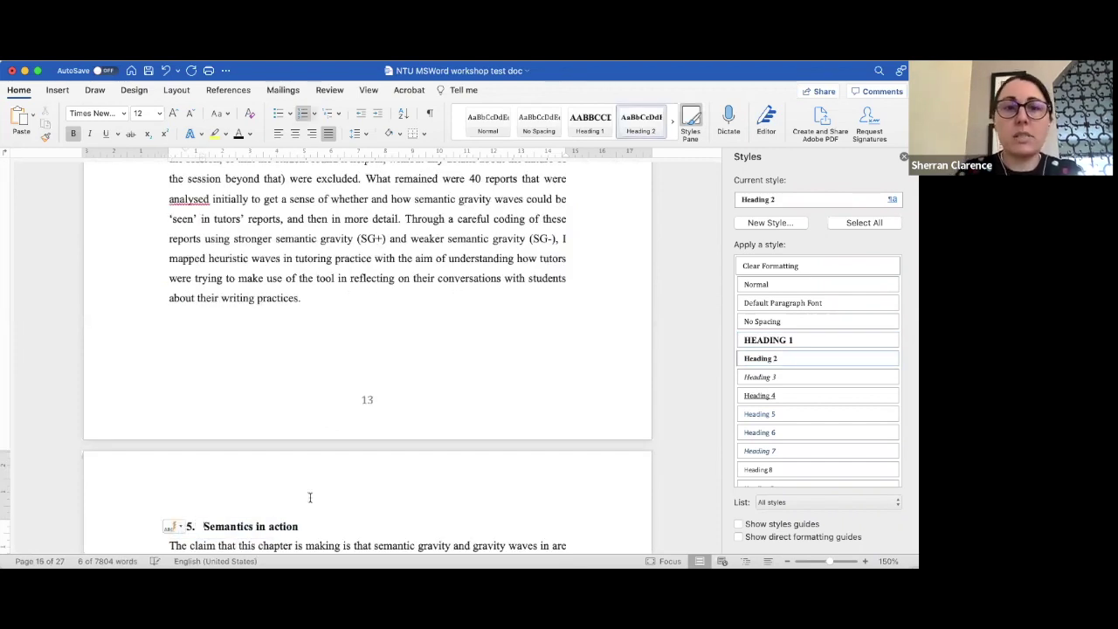
# Step: Apply the Heading 3 style to the "Semantics in the context of facilitating and reflecting on peer writing tutorials" subheading and renumber it 5.1
pyautogui.scroll(-10, 309, 497)
pyautogui.scroll(-5, 354, 466)
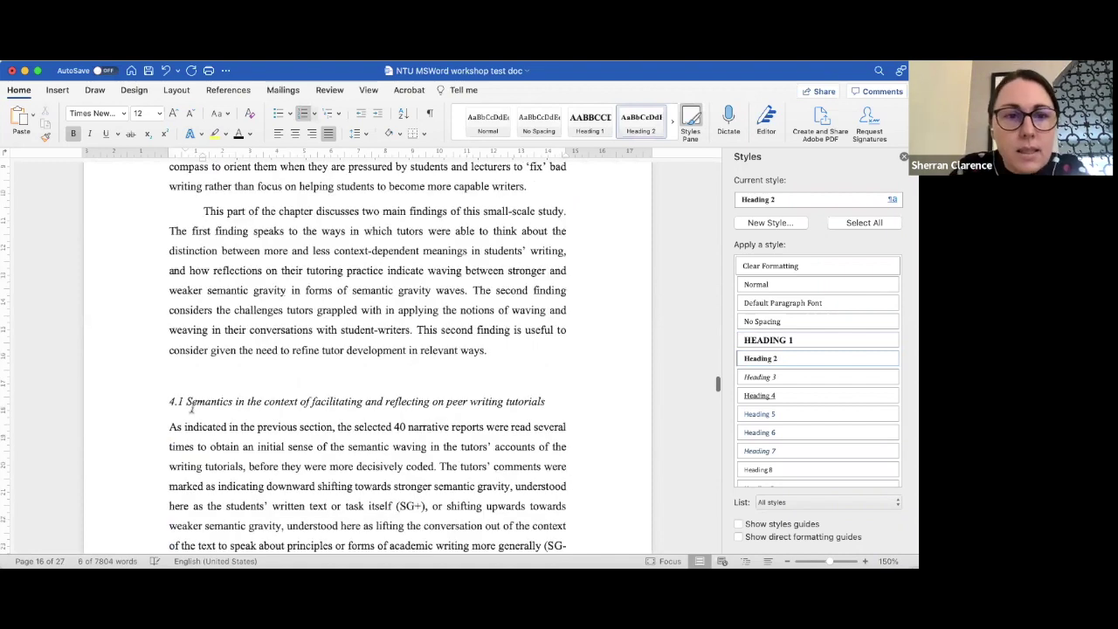
pyautogui.click(141, 406)
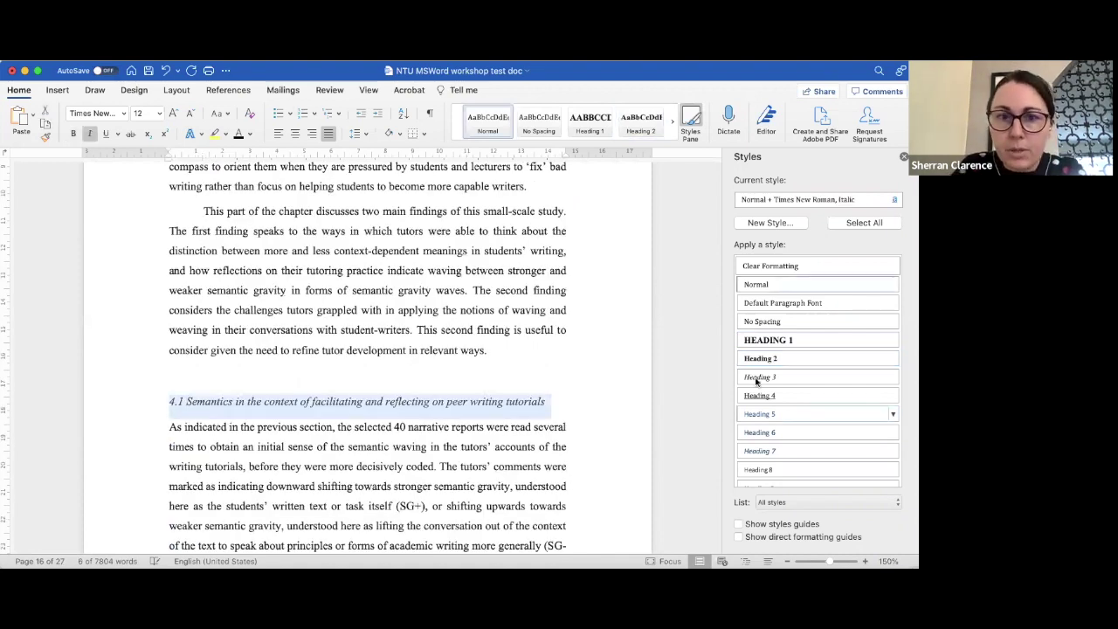
pyautogui.click(756, 378)
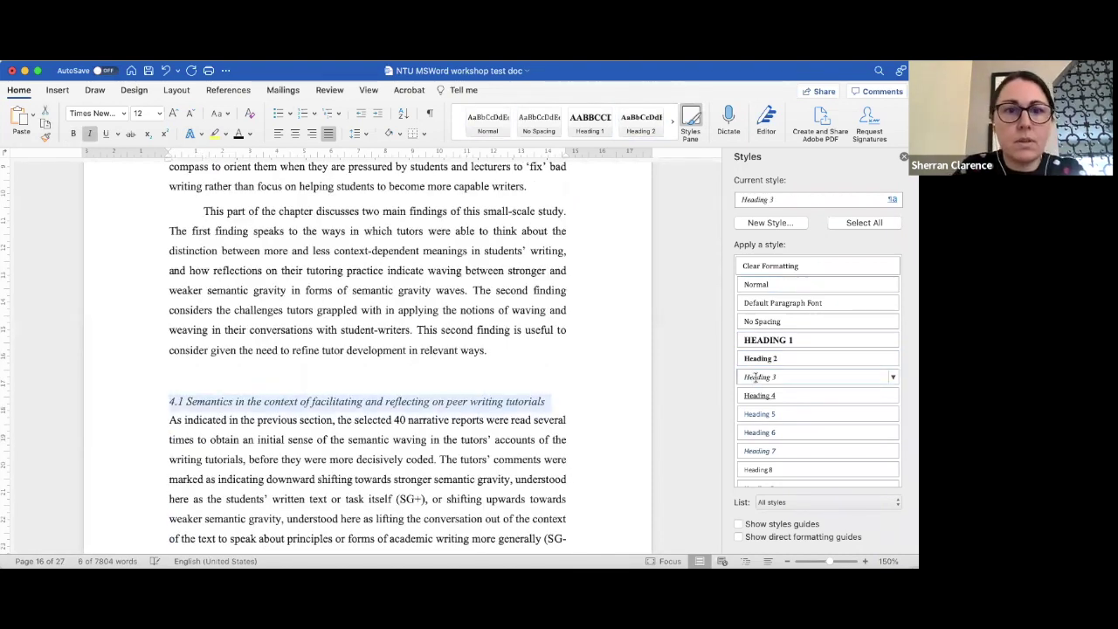
pyautogui.write('5')
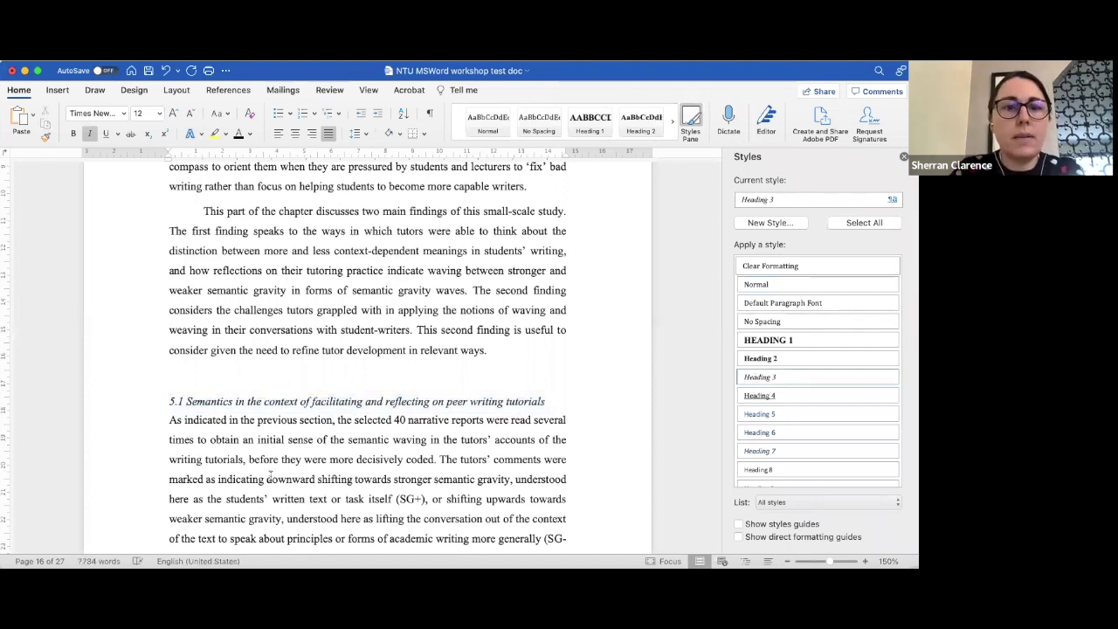
# Step: Apply the Heading 3 style to the "Breaks in the waves: limitations encountered in waving and weaving with students" subheading and renumber it 5.2
pyautogui.scroll(-5, 270, 478)
pyautogui.scroll(-10, 270, 475)
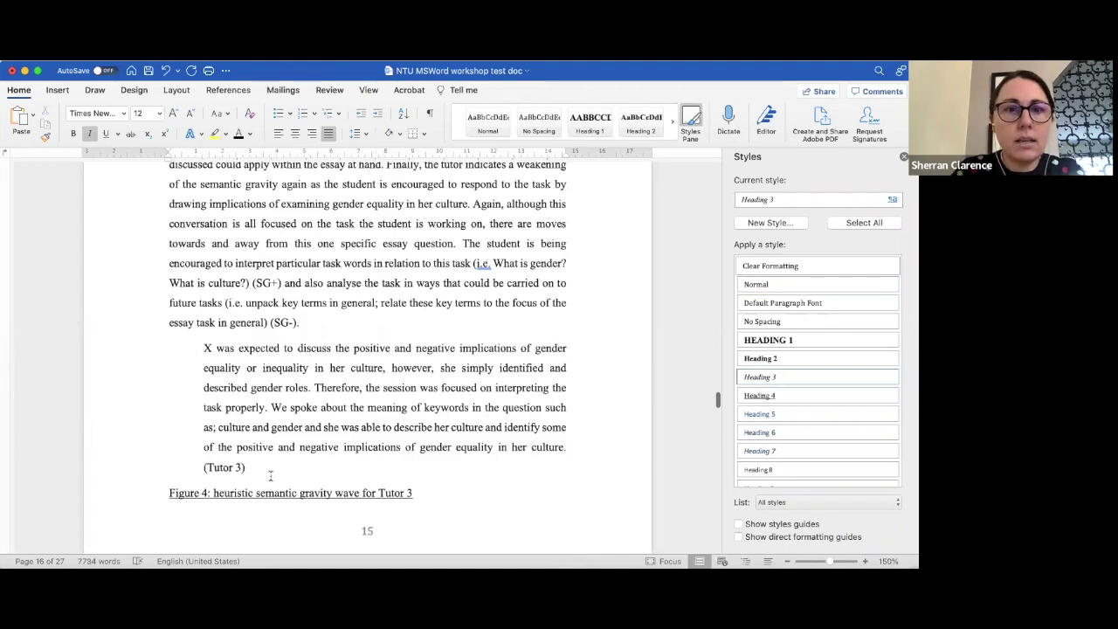
pyautogui.scroll(-10, 270, 476)
pyautogui.scroll(-15, 270, 478)
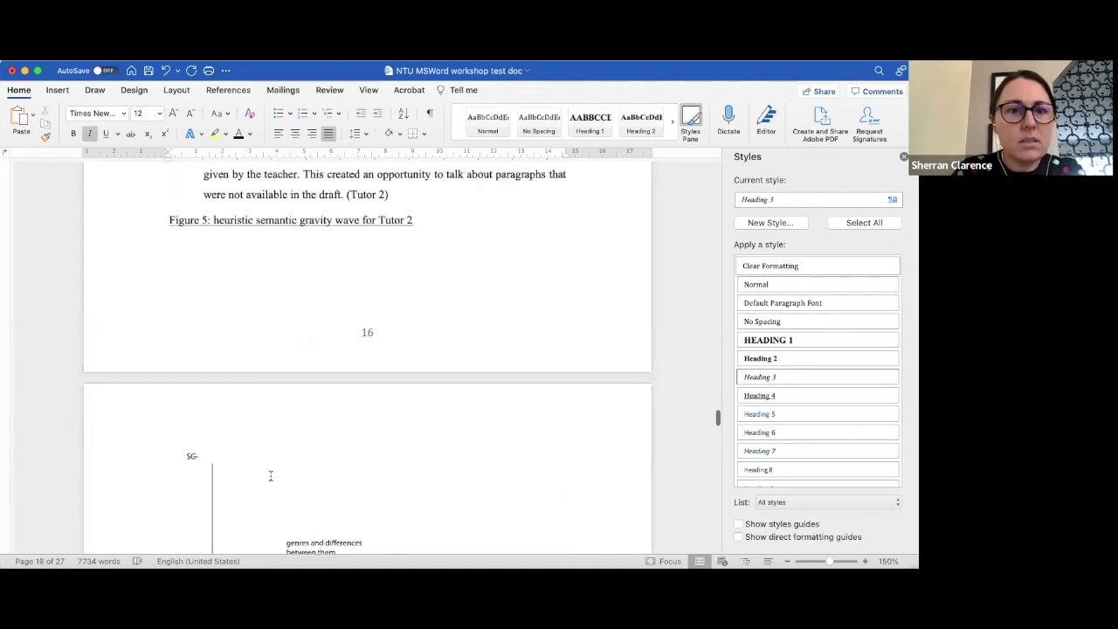
pyautogui.scroll(5, 270, 478)
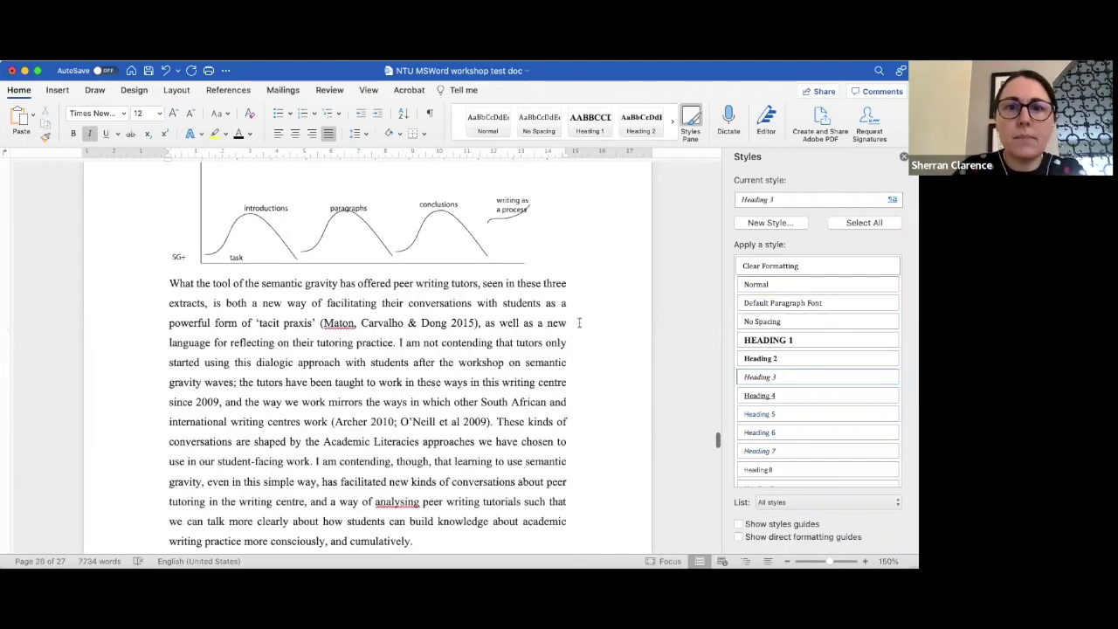
pyautogui.scroll(-10, 578, 301)
pyautogui.moveTo(203, 325); pyautogui.dragTo(169, 328)
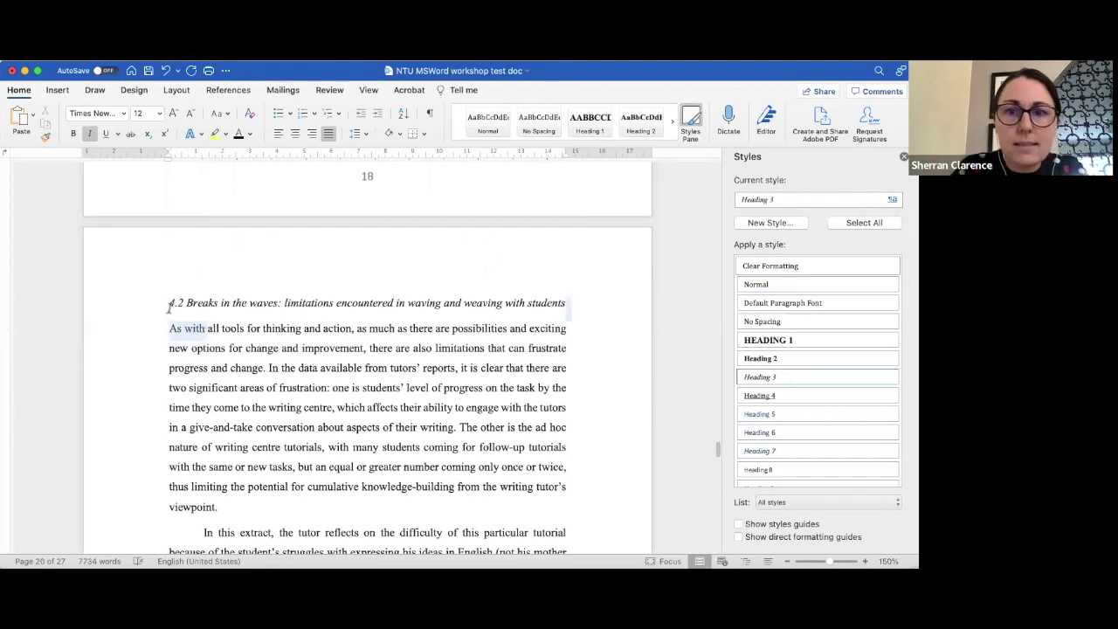
pyautogui.tripleClick(171, 306)
pyautogui.click(759, 378)
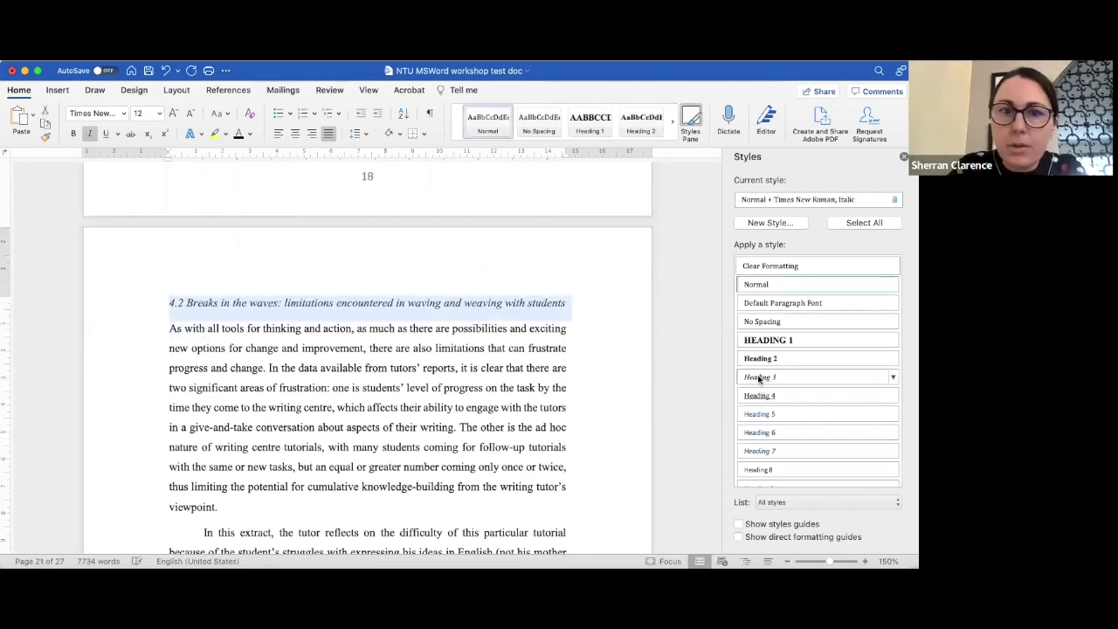
pyautogui.click(173, 306)
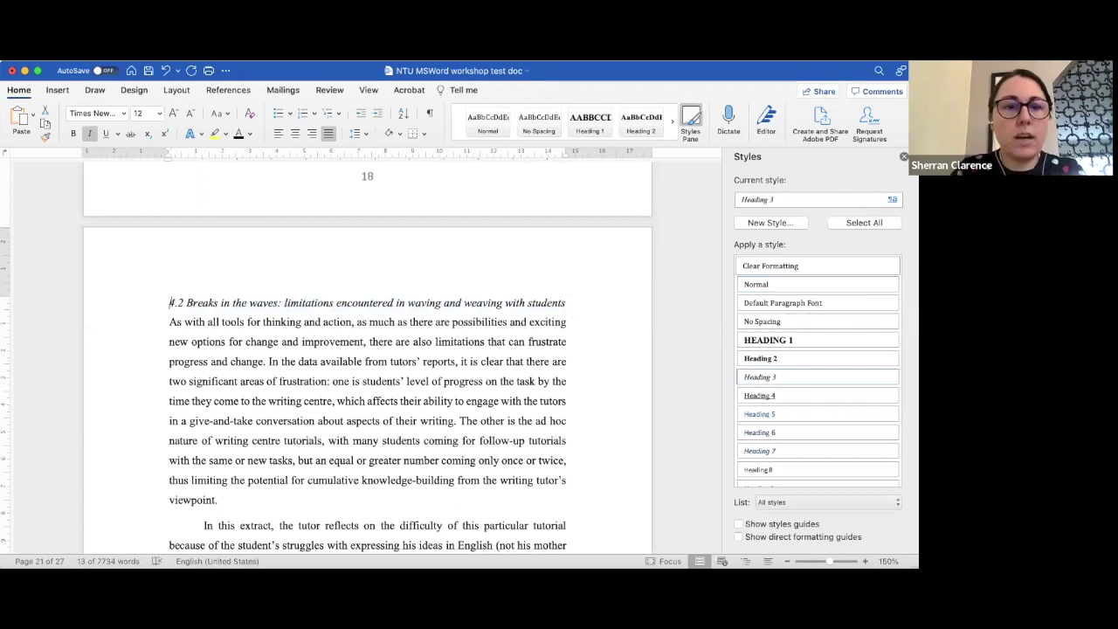
pyautogui.press('Delete')
pyautogui.press('Delete')
pyautogui.write('5.')
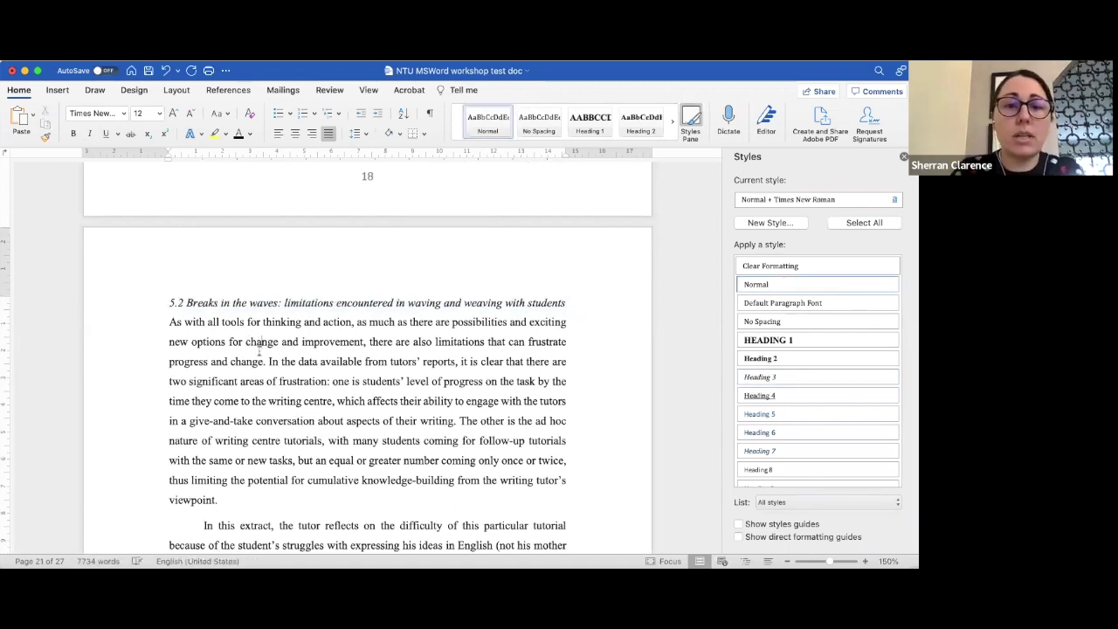
# Step: Apply the Heading 2 style to the "Concluding comments" section heading and place the cursor before its first word
pyautogui.scroll(-5, 260, 350)
pyautogui.scroll(-10, 260, 352)
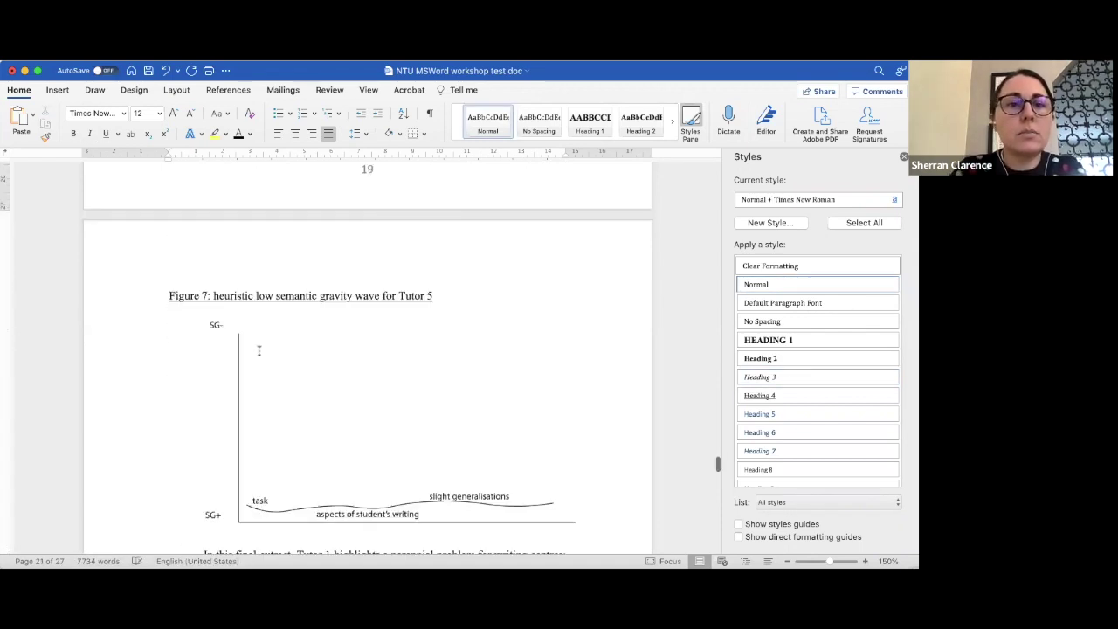
pyautogui.scroll(-10, 260, 349)
pyautogui.scroll(-15, 259, 349)
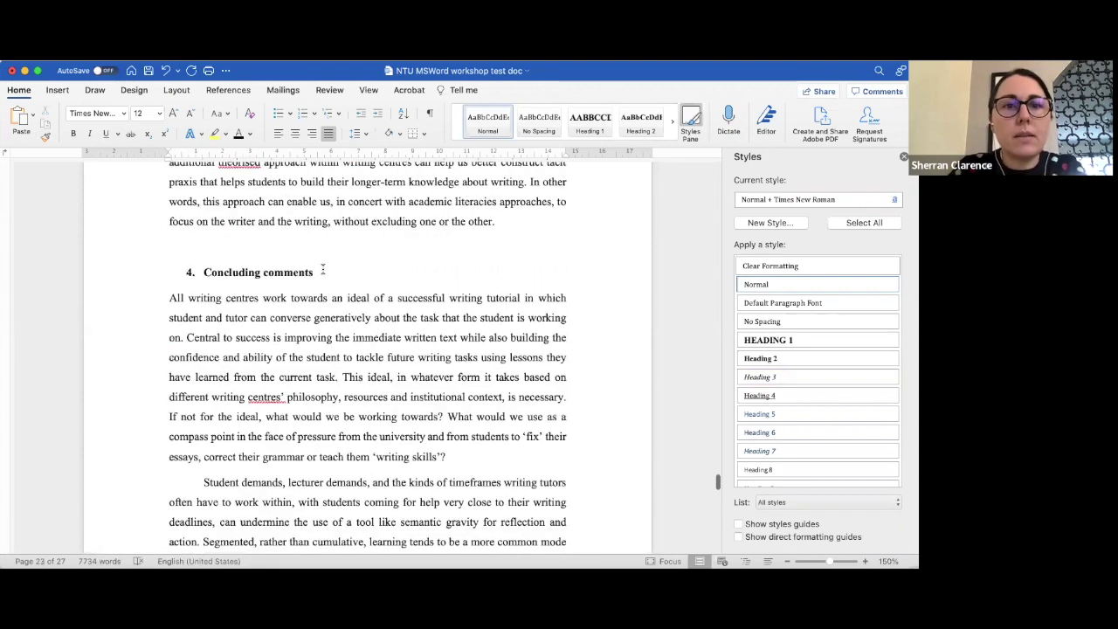
pyautogui.click(173, 269)
pyautogui.click(794, 359)
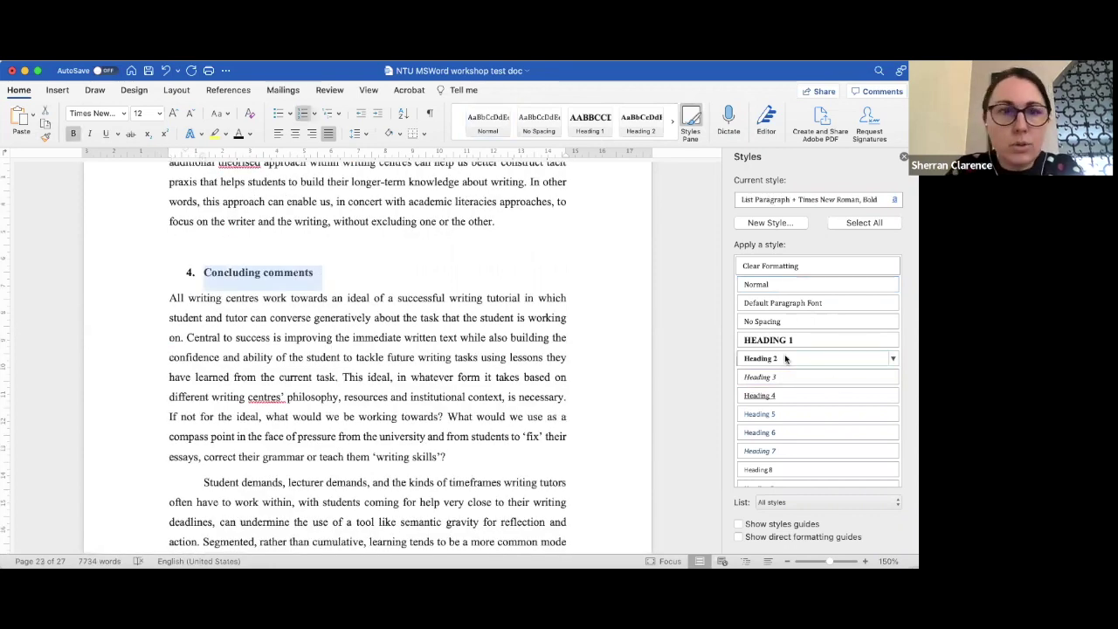
pyautogui.click(165, 272)
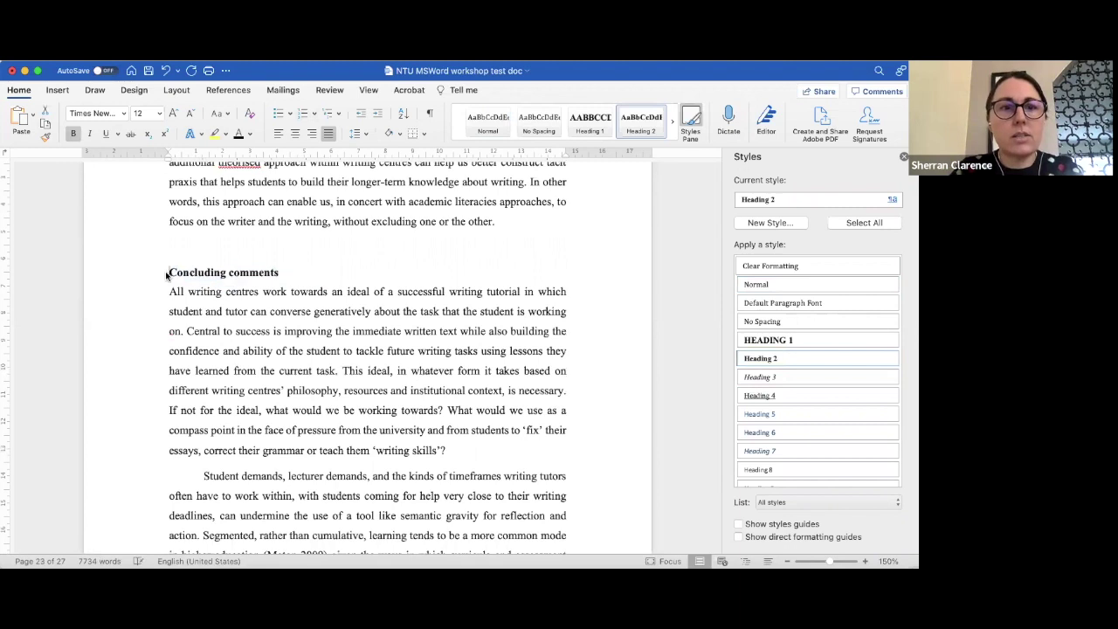
# Step: Apply the Heading 2 style to the "References" heading above the reference list
pyautogui.scroll(-5, 415, 316)
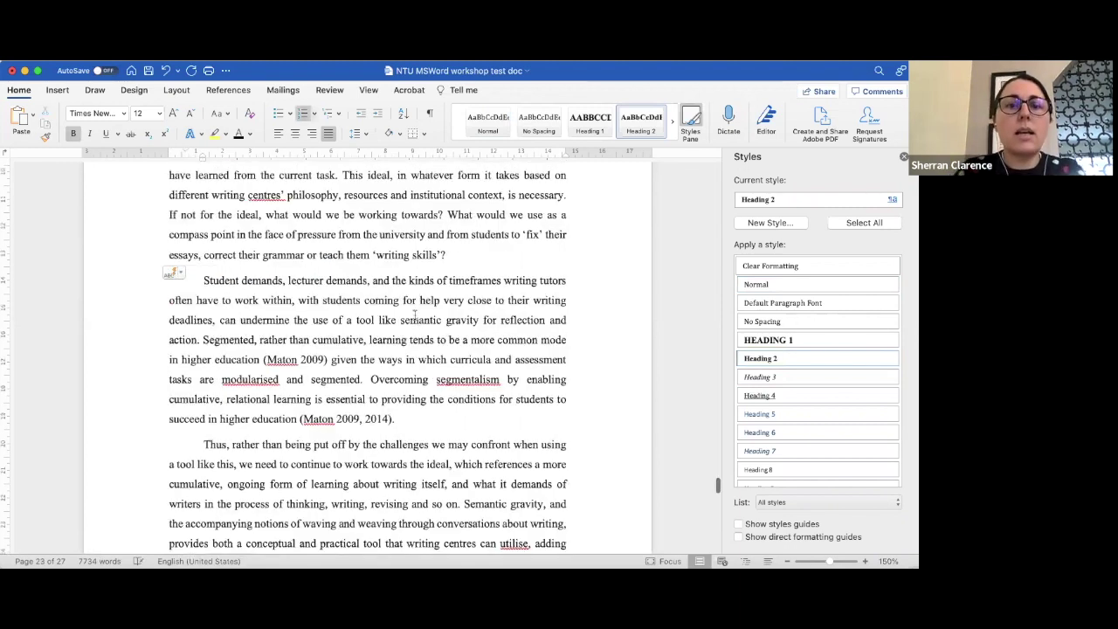
pyautogui.scroll(-10, 416, 317)
pyautogui.scroll(-5, 264, 329)
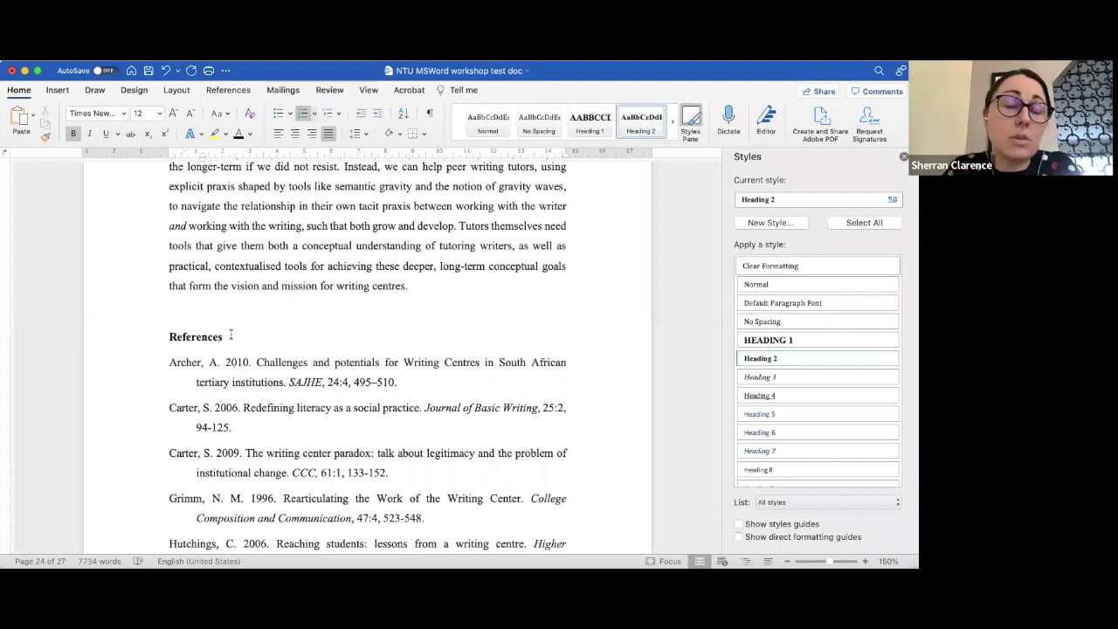
pyautogui.moveTo(231, 335); pyautogui.dragTo(127, 338)
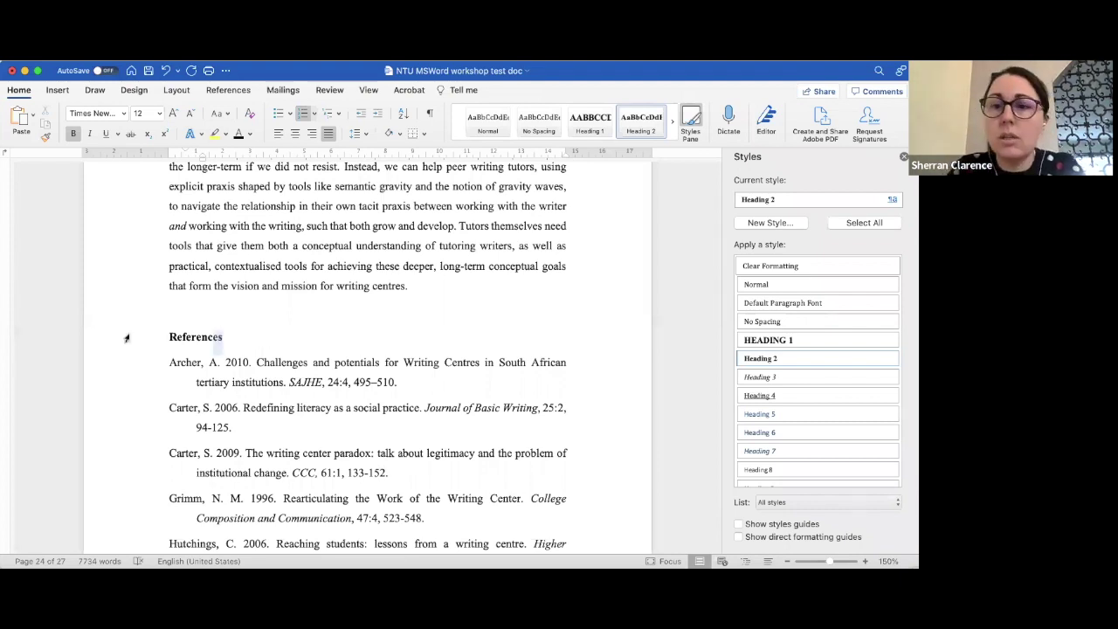
pyautogui.click(774, 359)
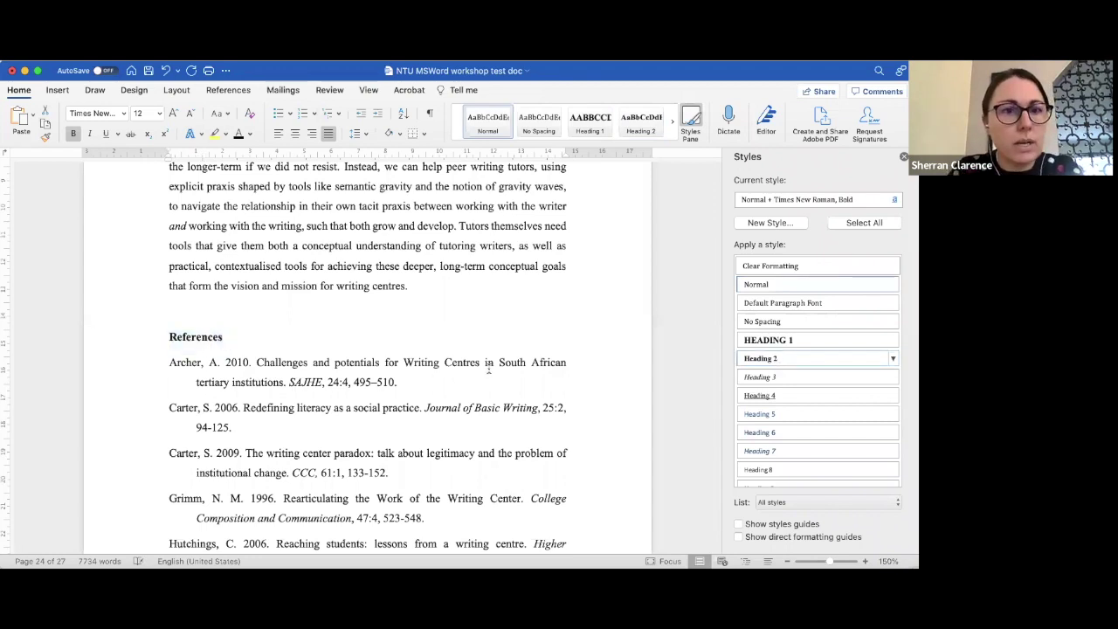
pyautogui.click(448, 373)
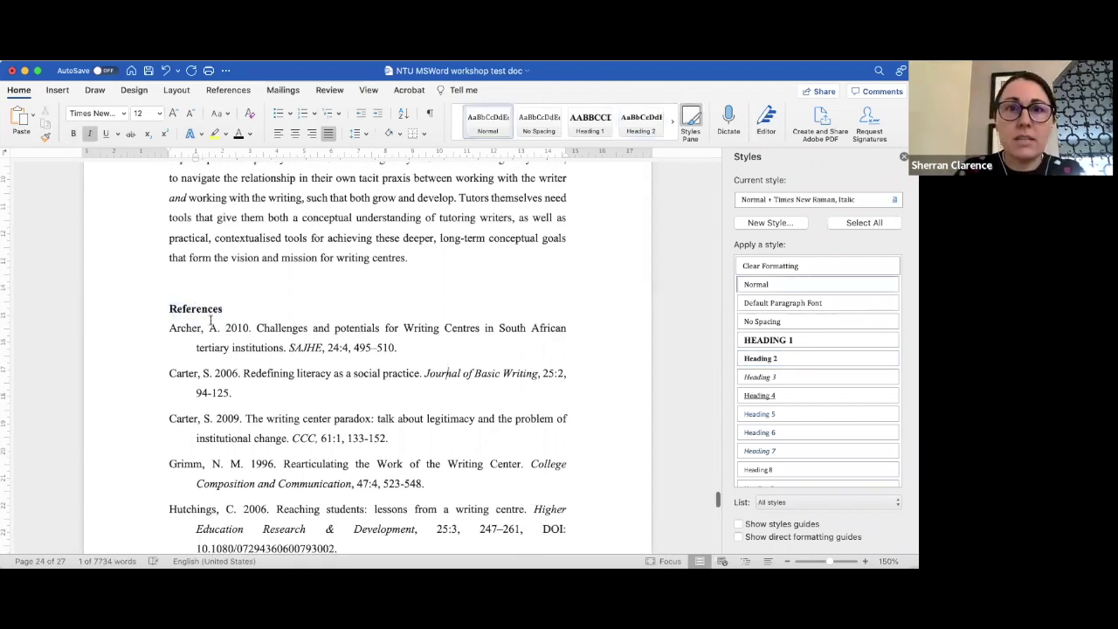
# Step: Apply the Heading 1 style to the "List of Figures and Tables" heading in the front matter
pyautogui.scroll(-8, 235, 371)
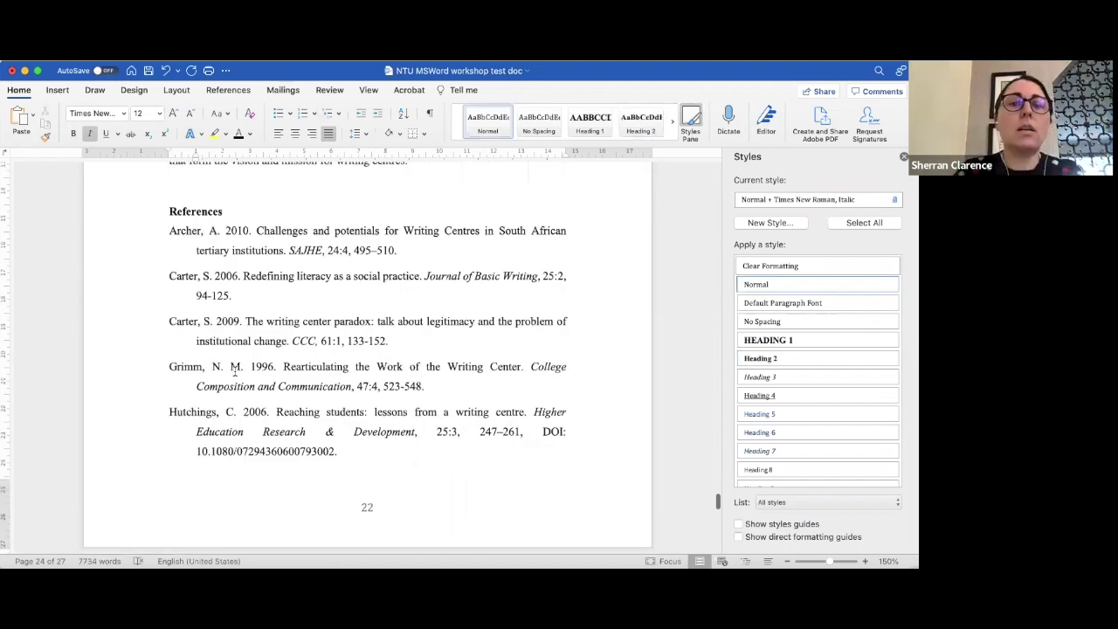
pyautogui.scroll(-8, 235, 371)
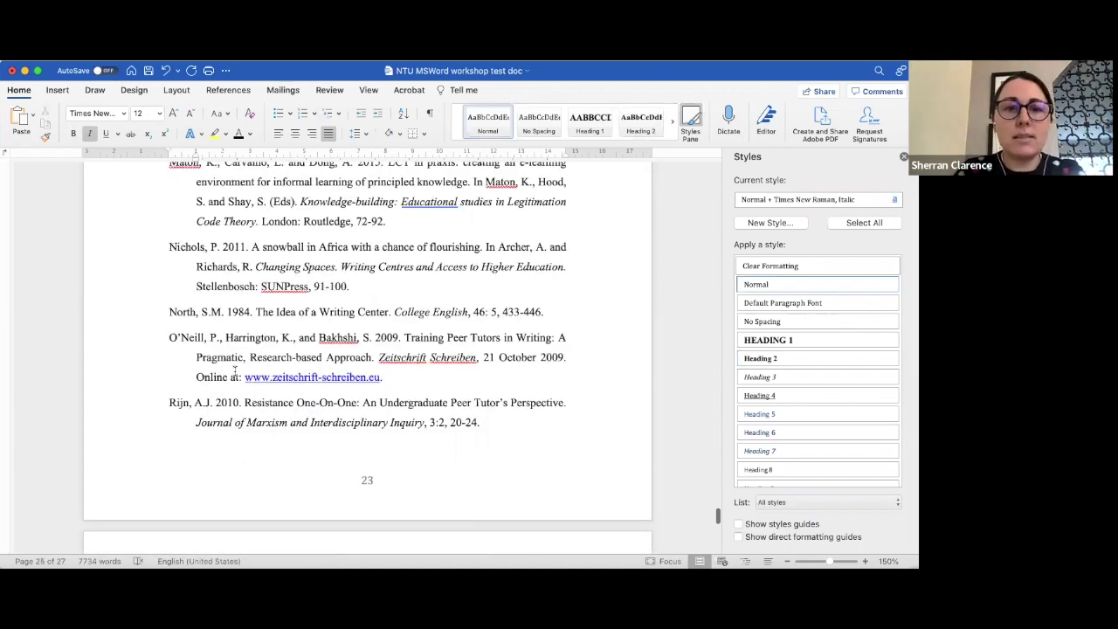
pyautogui.scroll(-1, 235, 371)
pyautogui.scroll(-8, 235, 371)
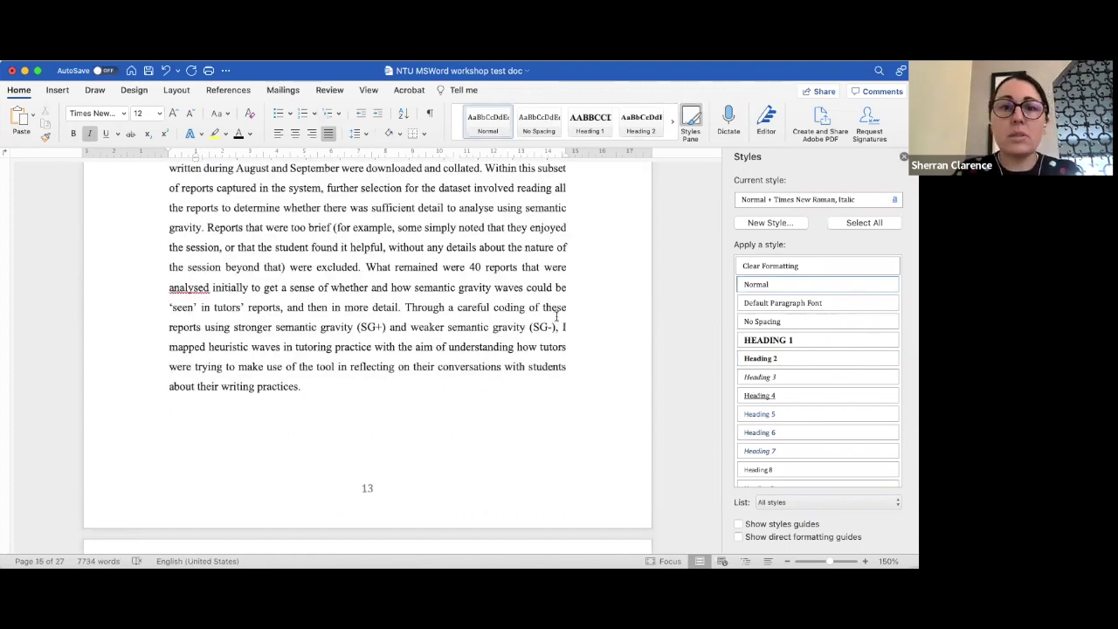
pyautogui.scroll(20, 558, 317)
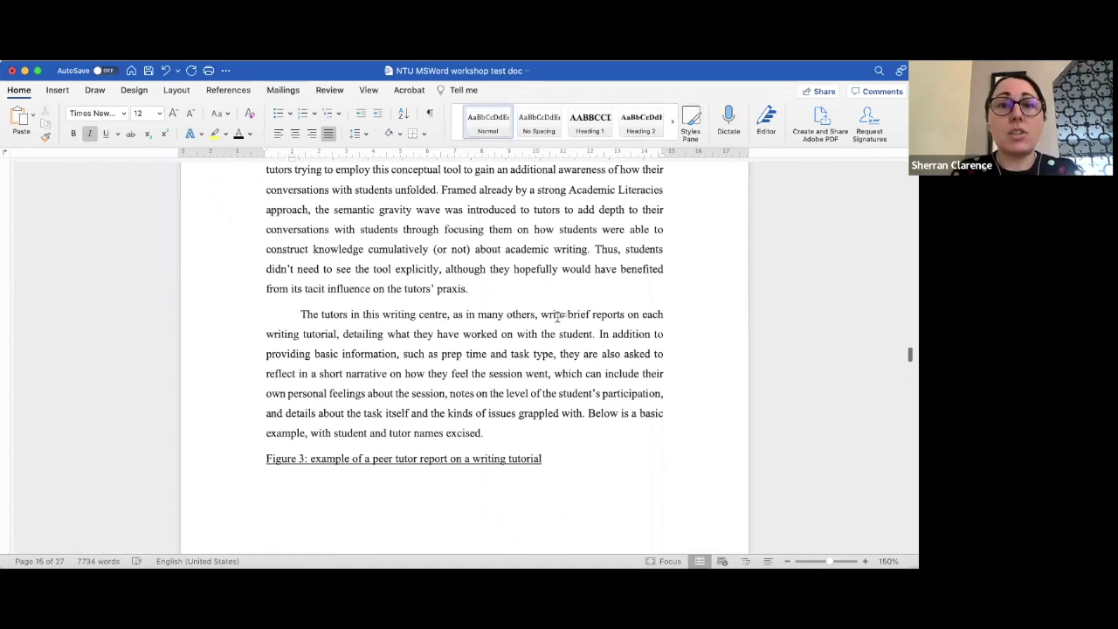
pyautogui.scroll(10, 558, 318)
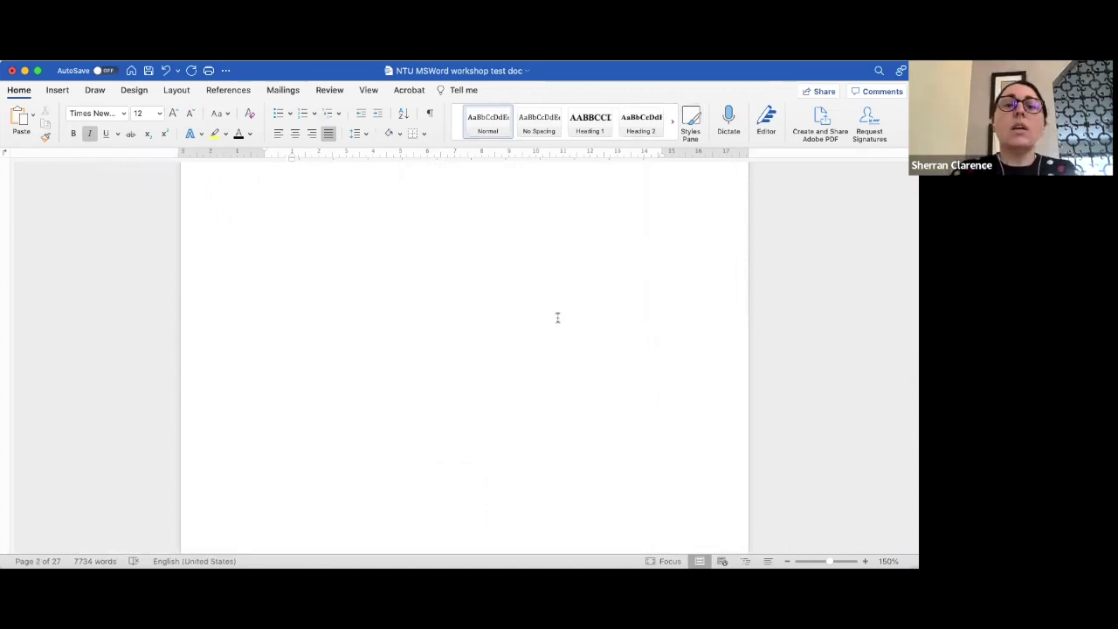
pyautogui.scroll(2, 558, 317)
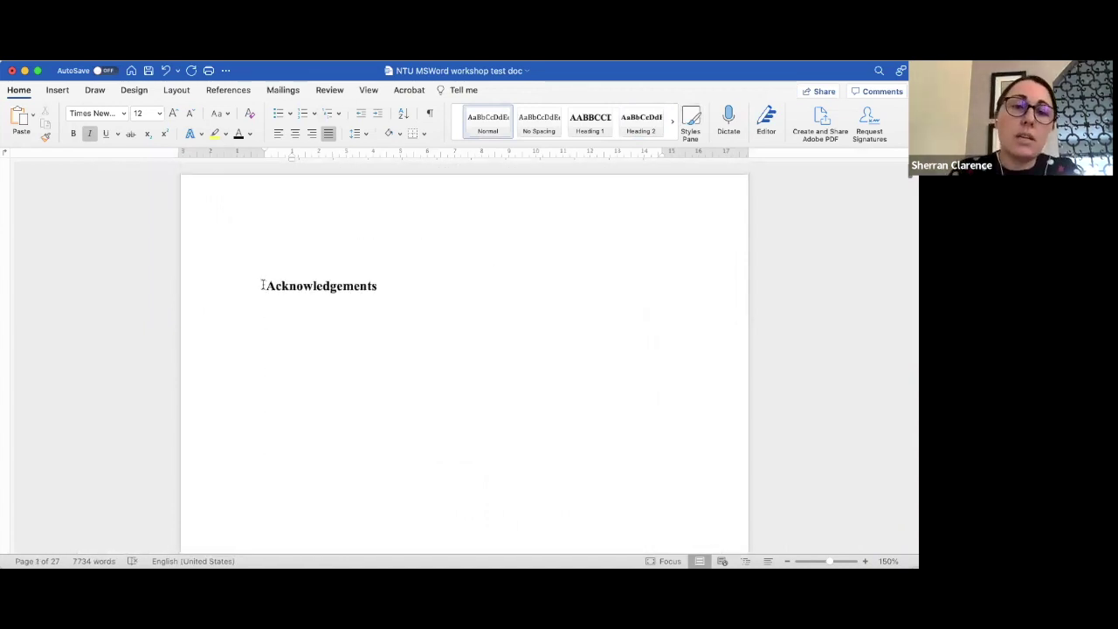
pyautogui.scroll(-1, 262, 285)
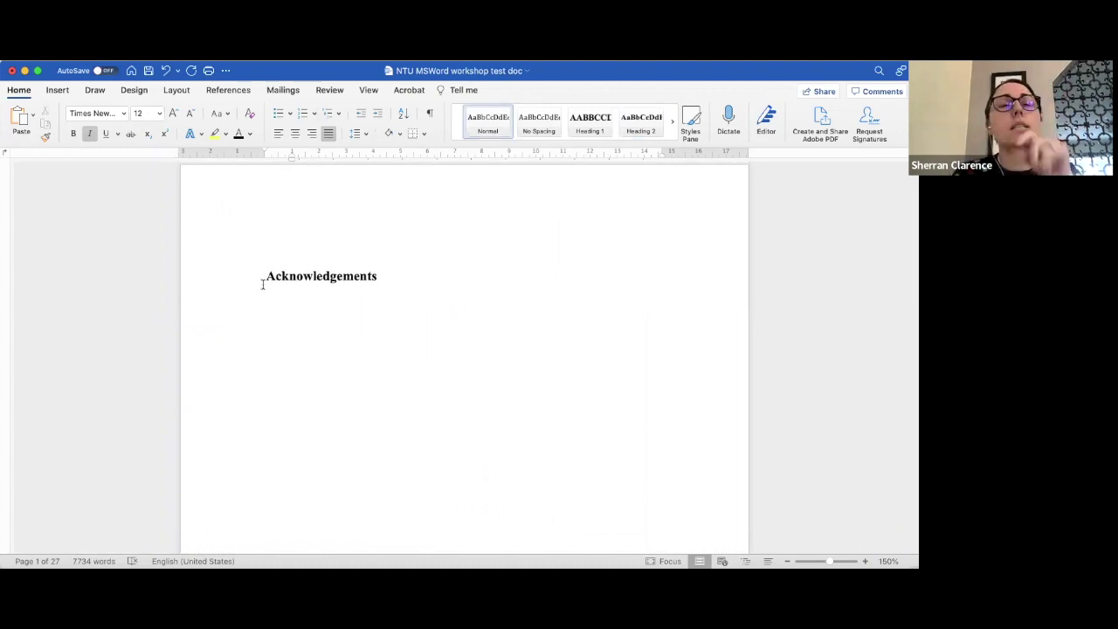
pyautogui.scroll(-1, 263, 284)
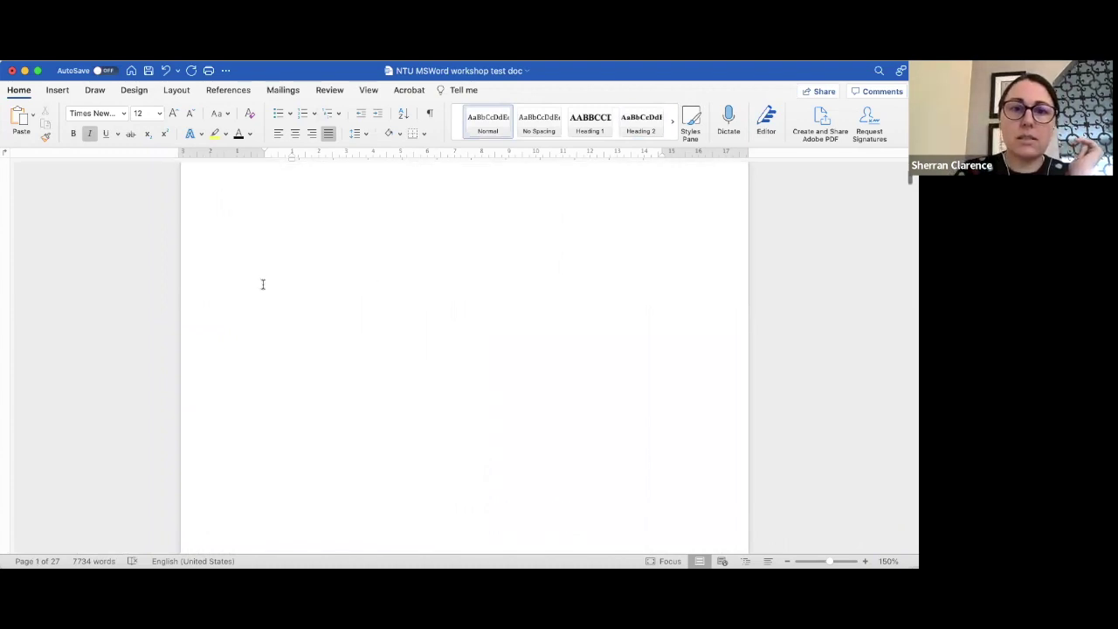
pyautogui.scroll(-3, 262, 284)
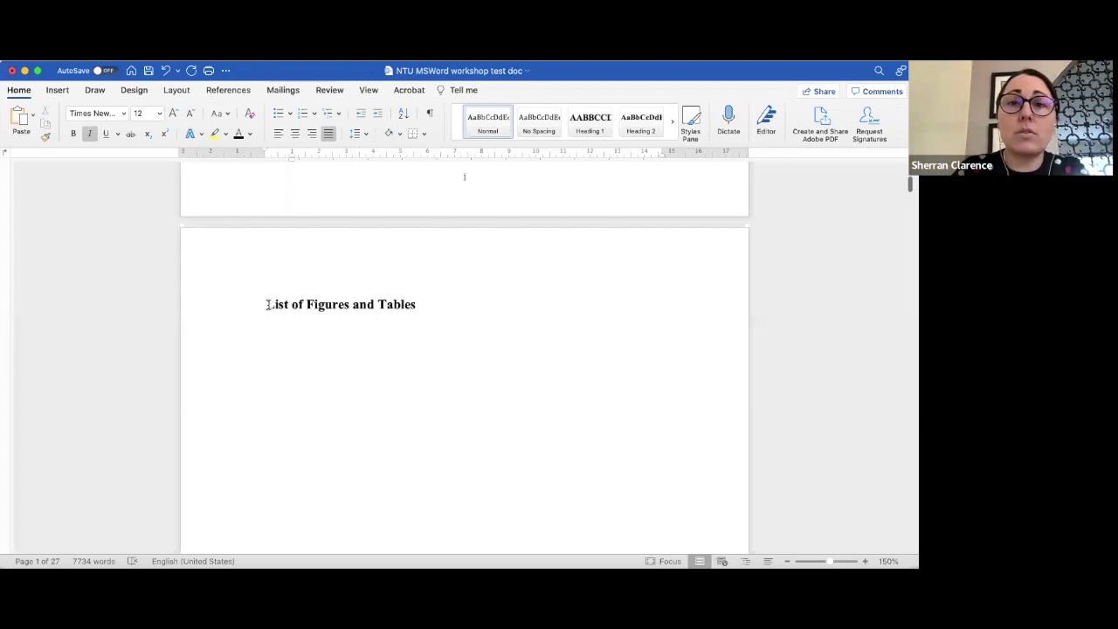
pyautogui.moveTo(267, 304); pyautogui.dragTo(423, 306)
pyautogui.click(590, 122)
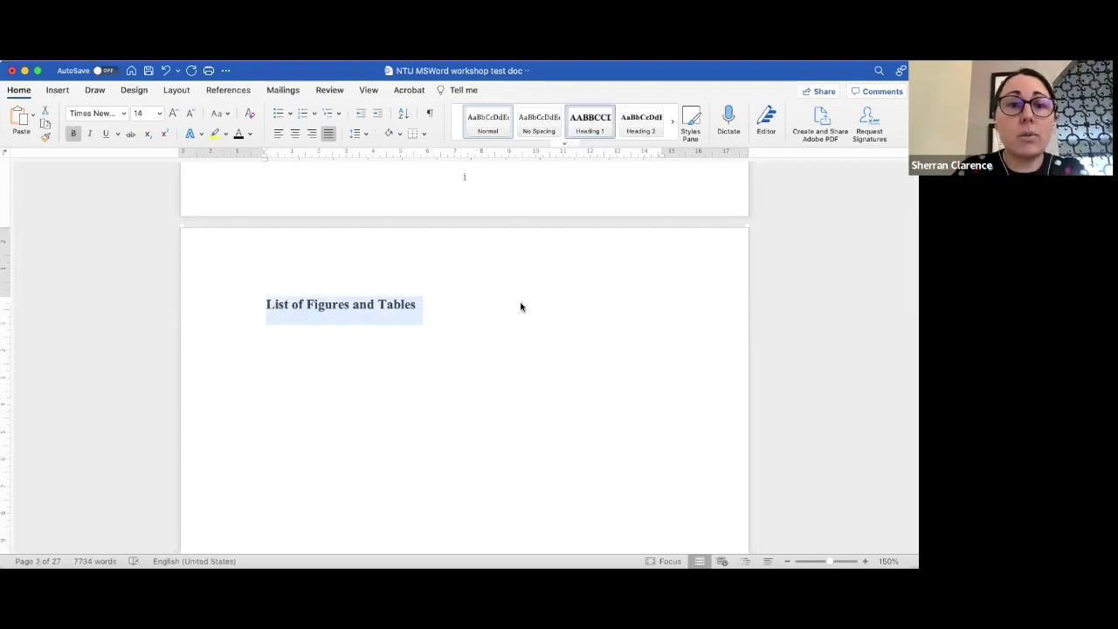
# Step: Apply the Heading 1 style to the "Acknowledgements" heading on the first page
pyautogui.scroll(8, 385, 305)
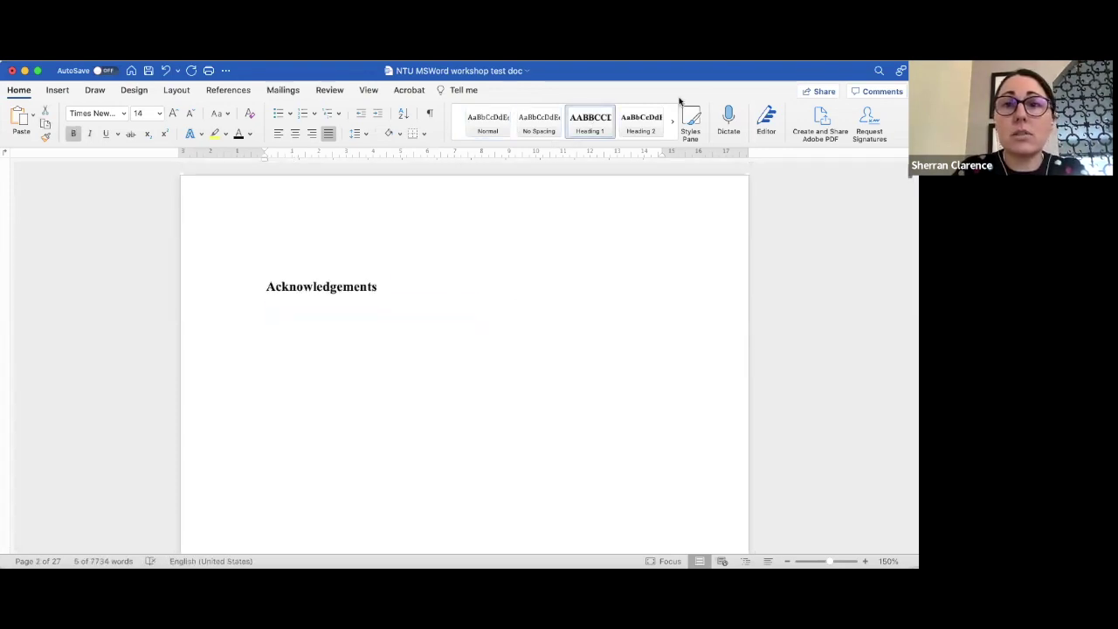
pyautogui.click(588, 121)
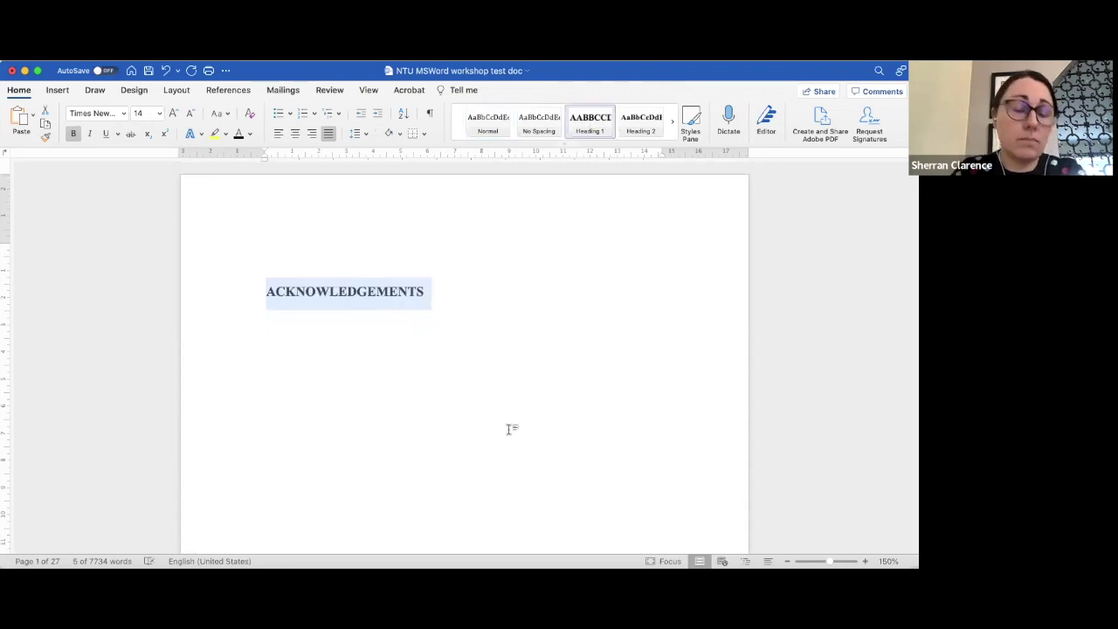
pyautogui.click(494, 352)
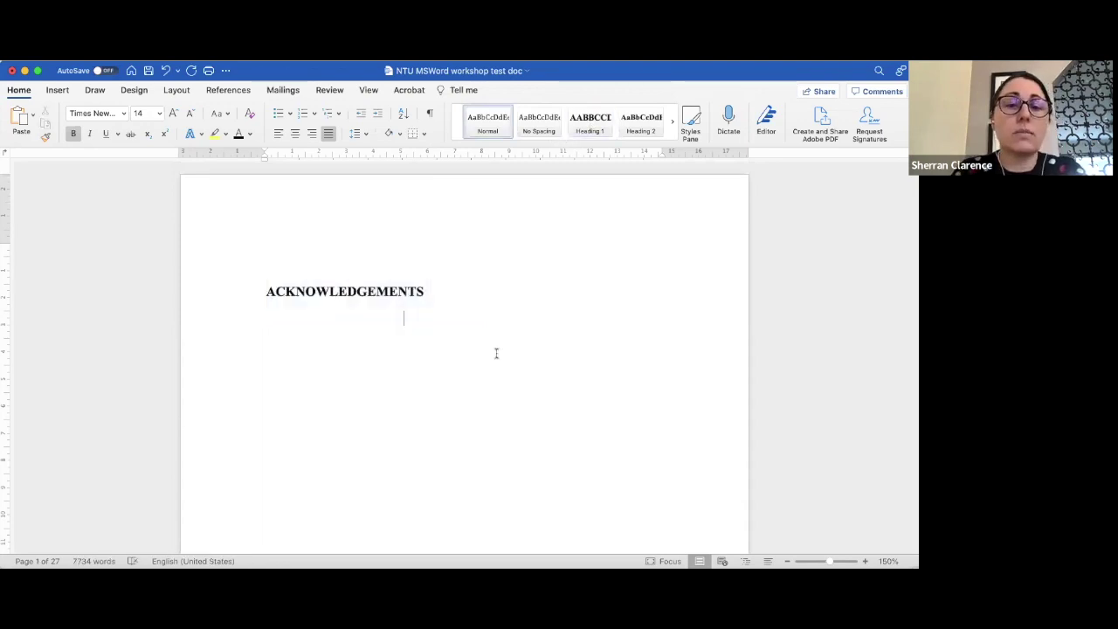
# Step: Remove the empty line above the Acknowledgements heading
pyautogui.scroll(-5, 496, 353)
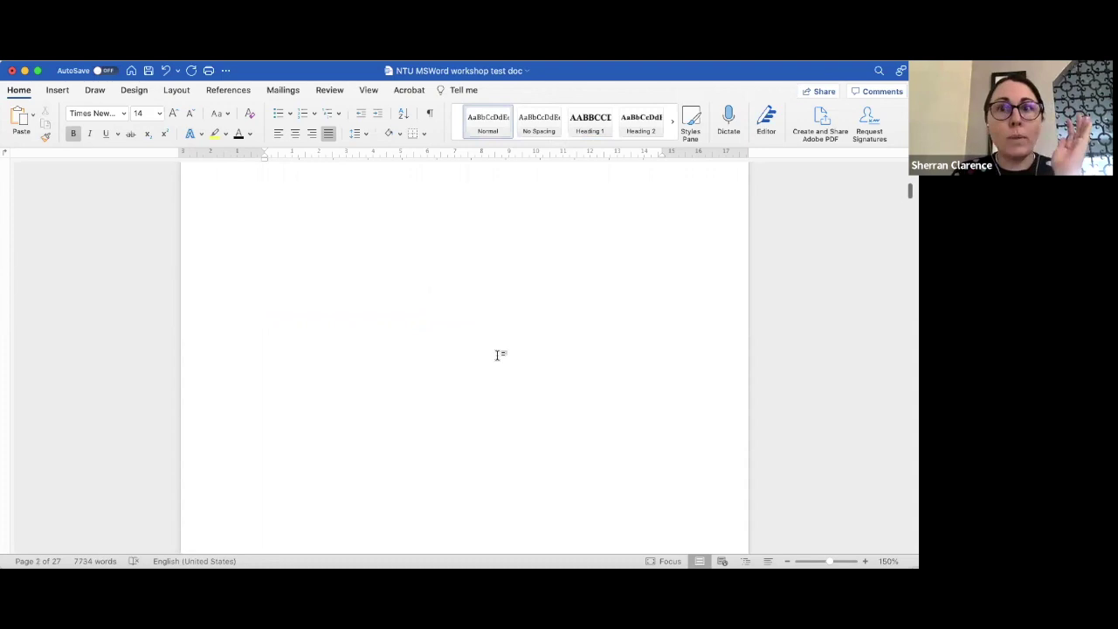
pyautogui.scroll(5, 496, 355)
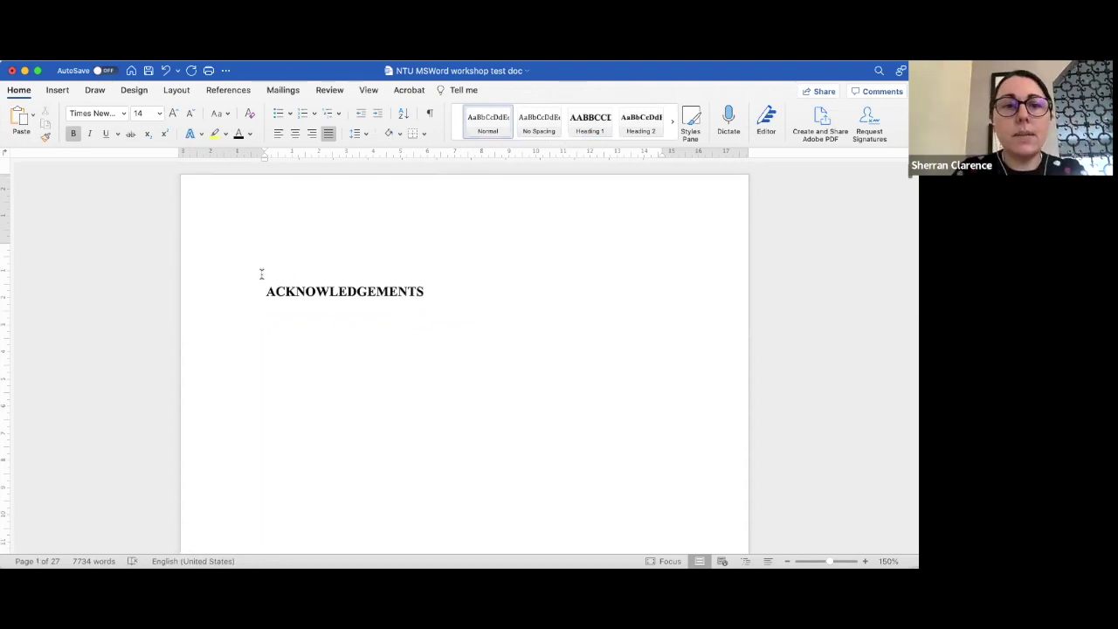
pyautogui.click(267, 292)
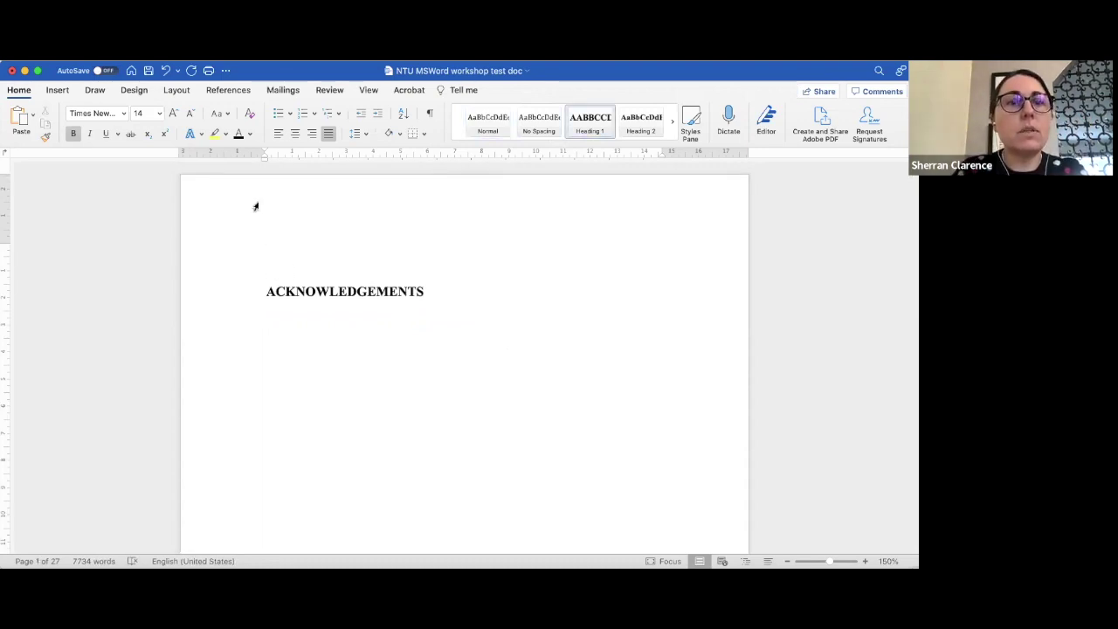
pyautogui.press('BackSpace')
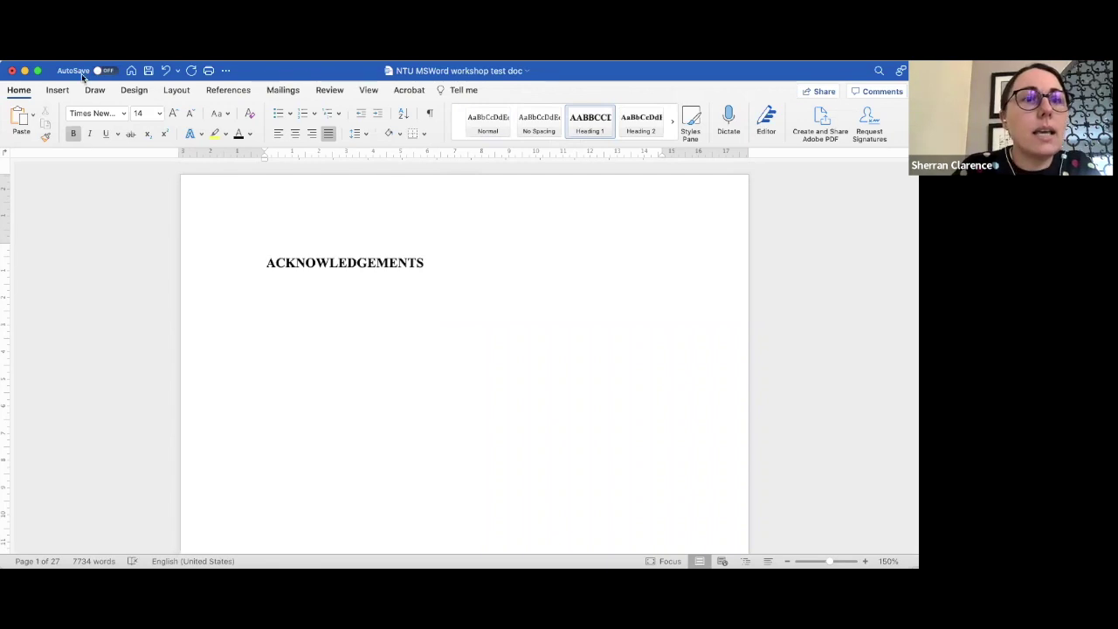
# Step: Insert a blank page before the Acknowledgements page
pyautogui.click(57, 91)
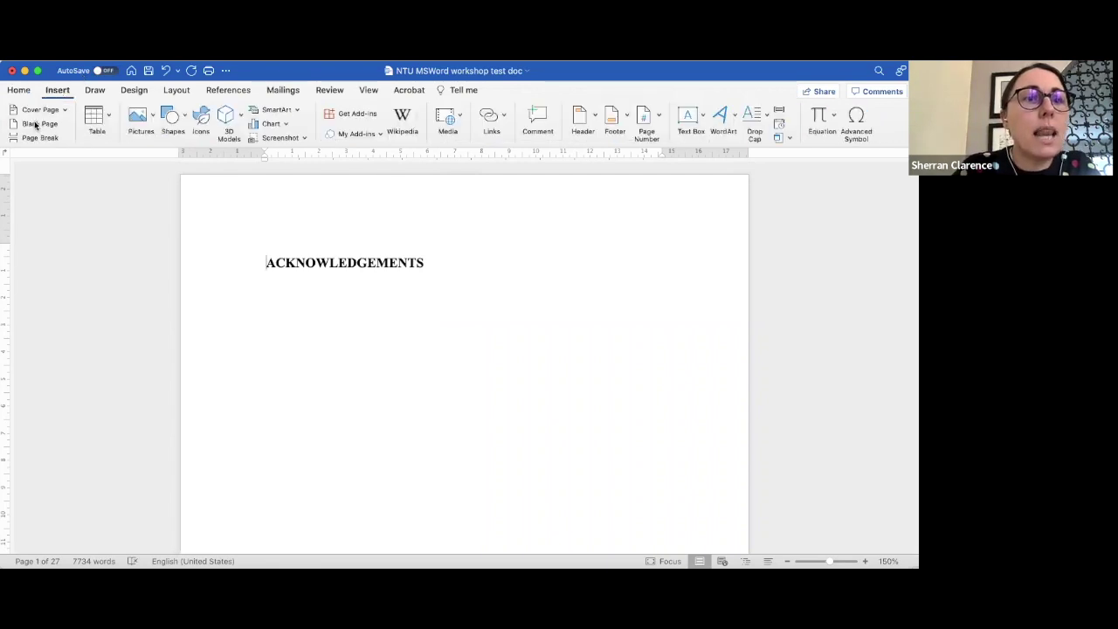
pyautogui.click(35, 126)
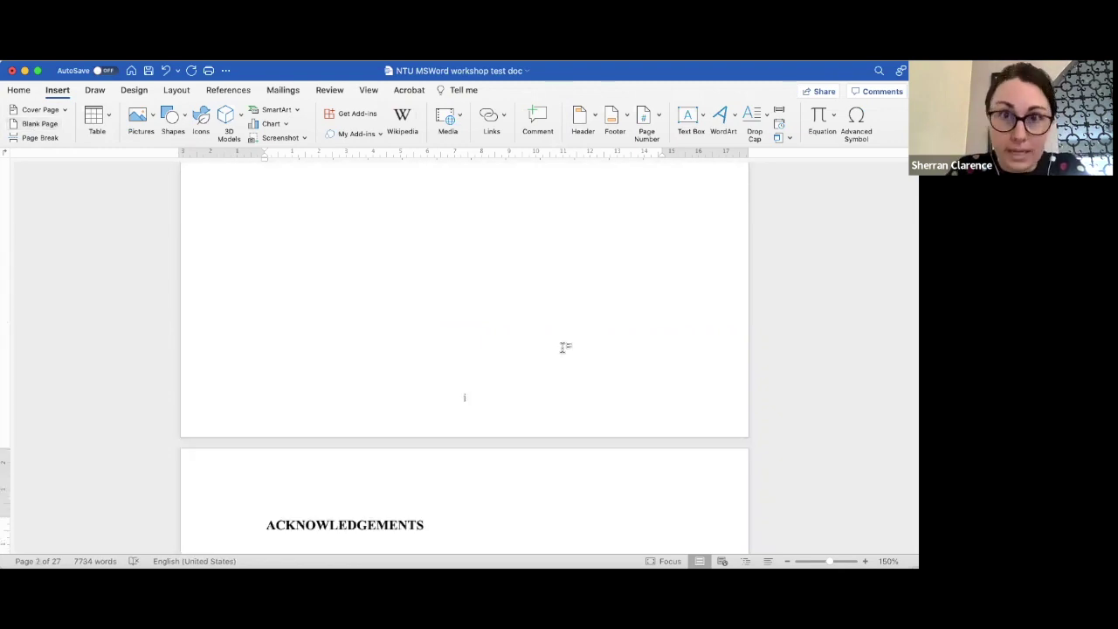
pyautogui.scroll(5, 563, 347)
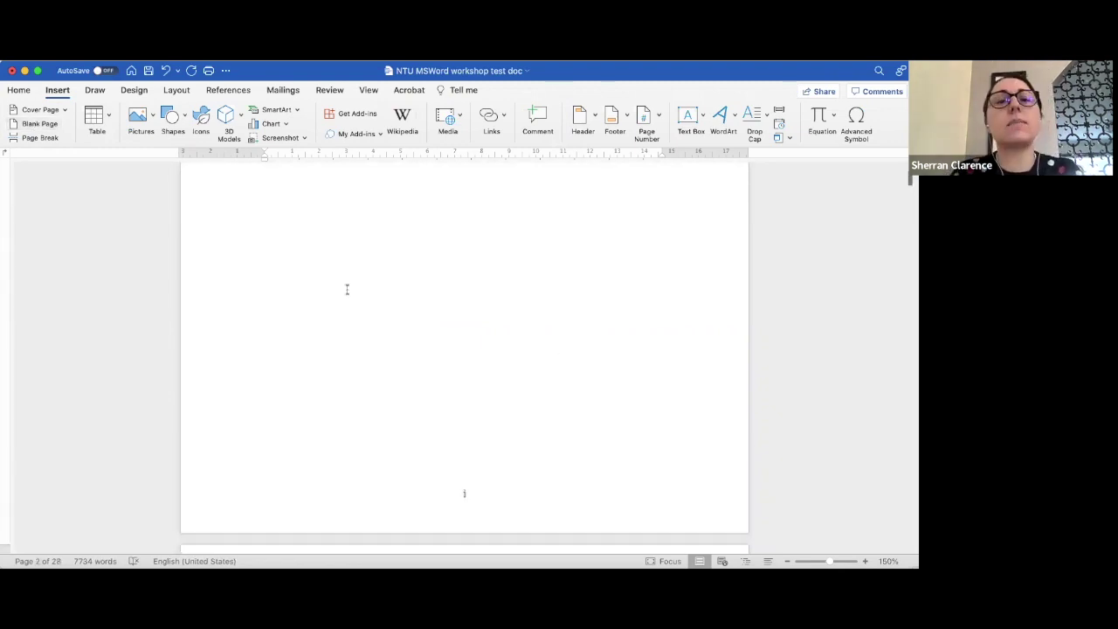
# Step: Set up a custom table of contents on the blank first page in the From template format, previewing Classic, Distinctive and Fancy as well
pyautogui.click(221, 184)
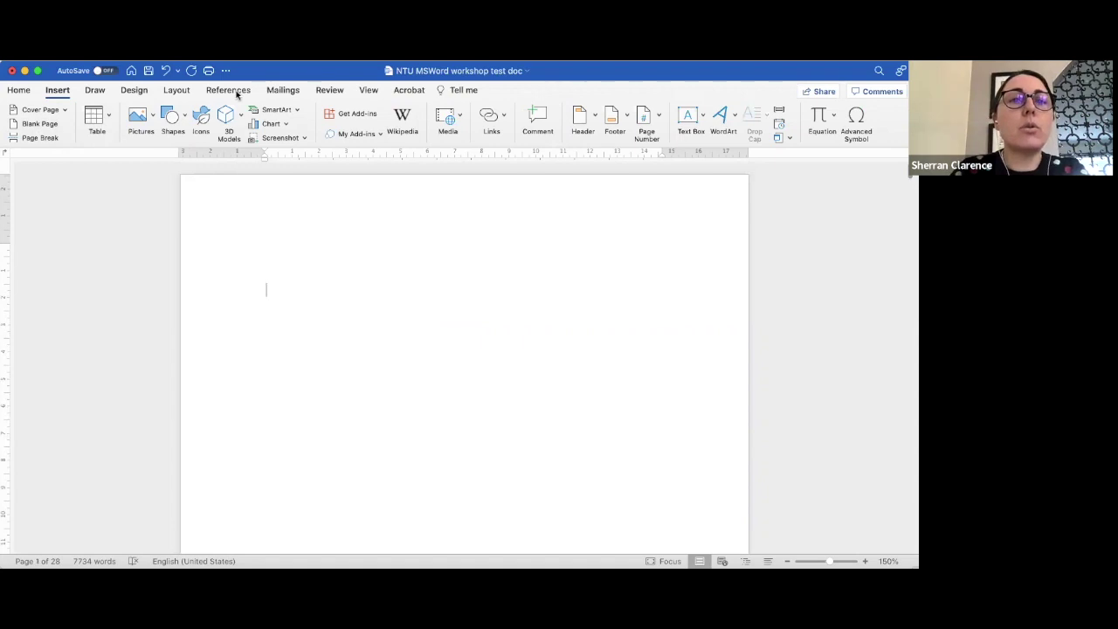
pyautogui.click(232, 91)
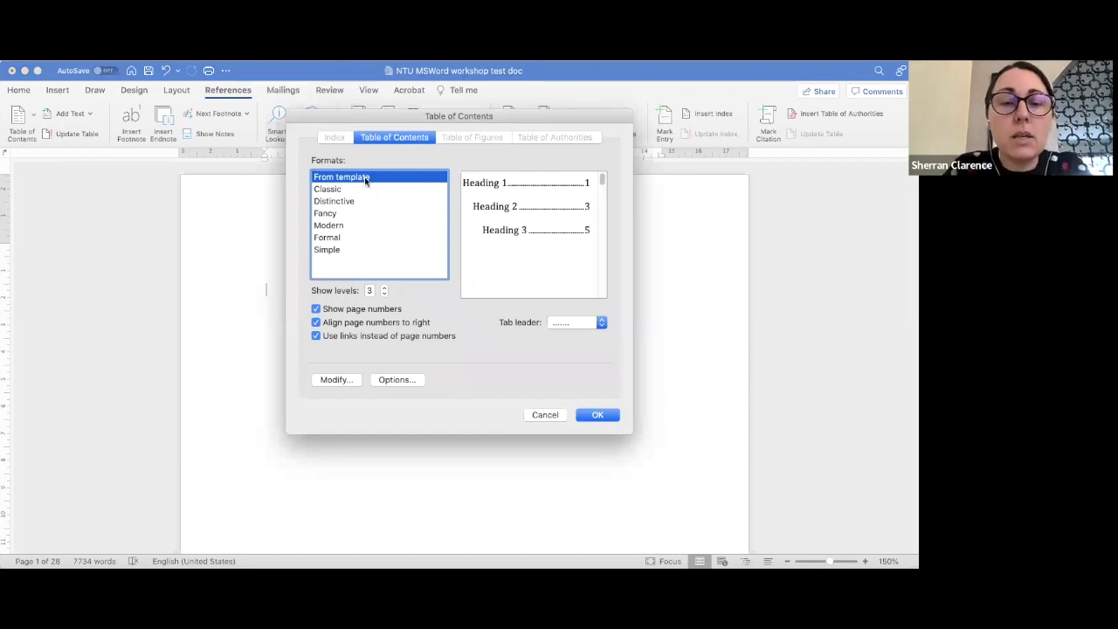
pyautogui.click(339, 191)
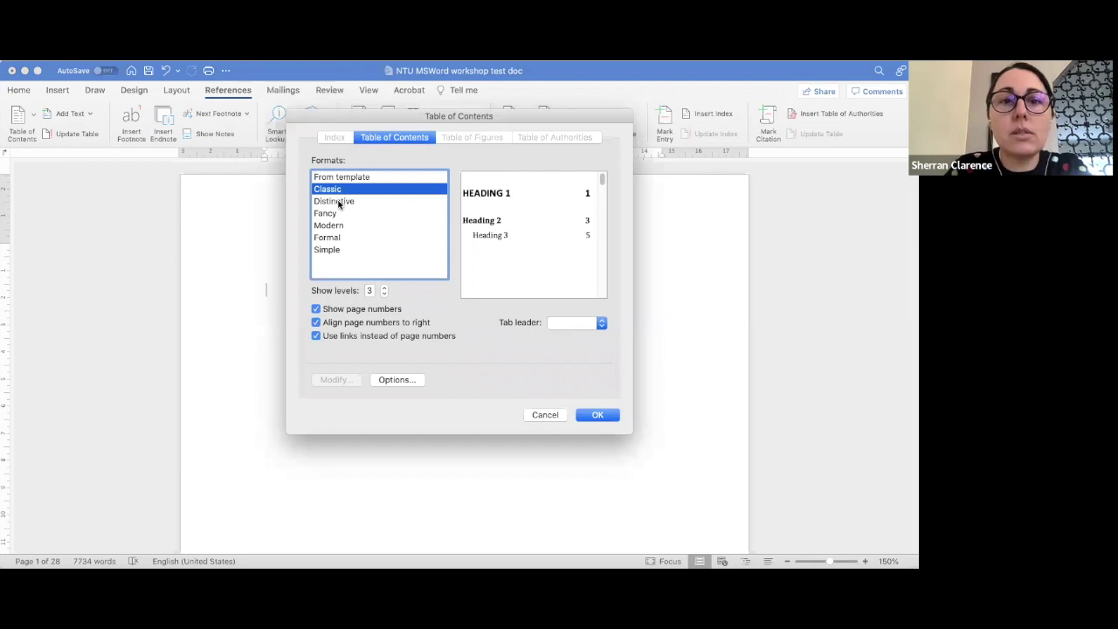
pyautogui.click(339, 202)
pyautogui.click(333, 214)
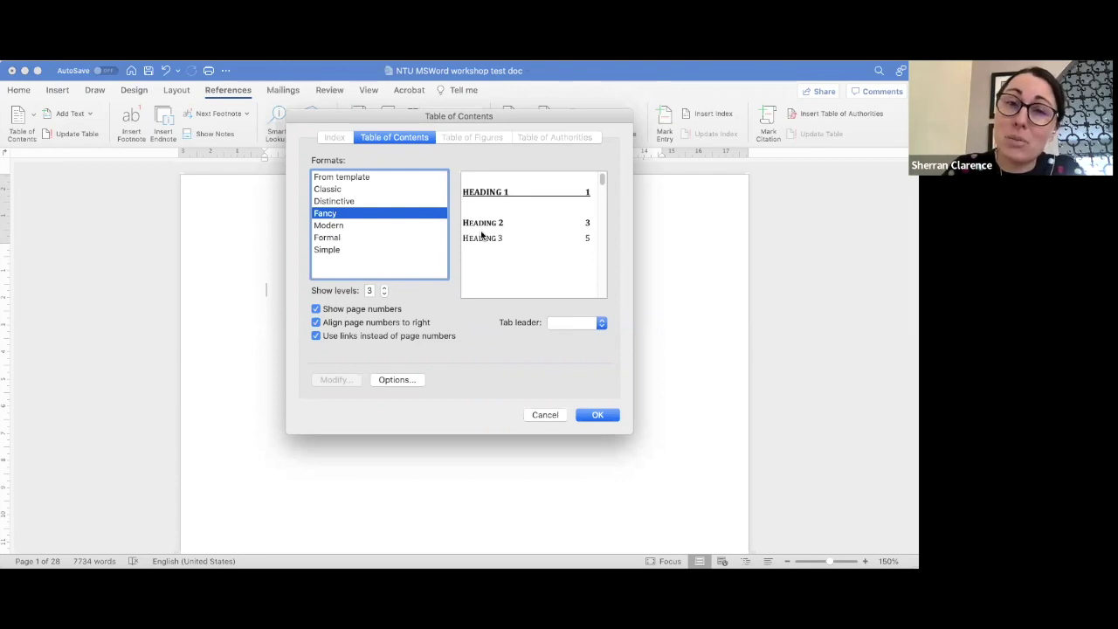
pyautogui.click(353, 177)
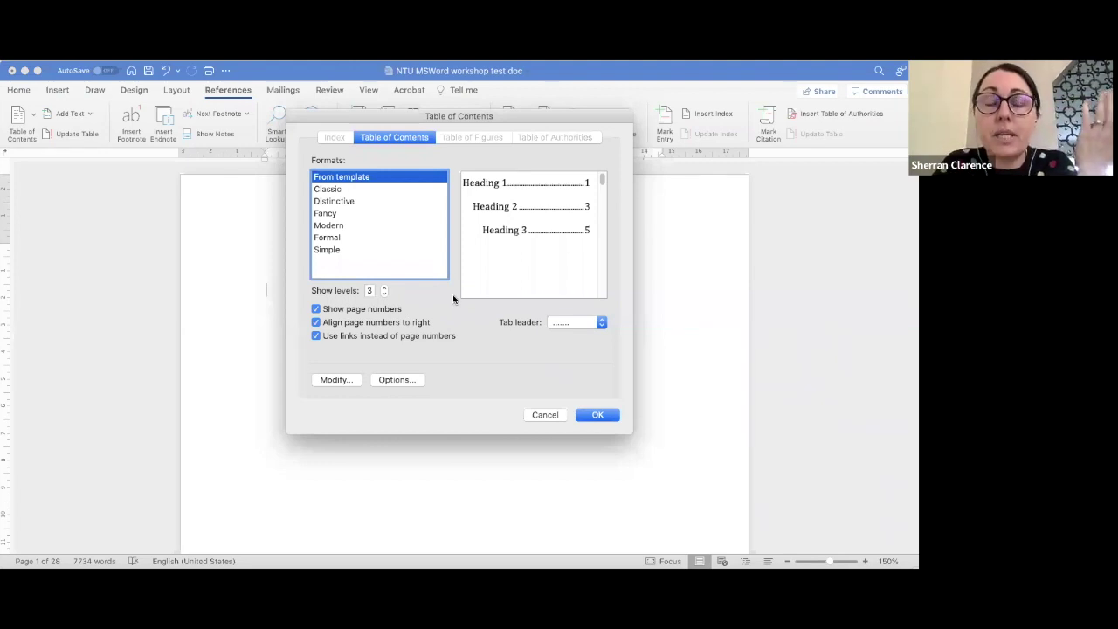
# Step: Set the table of contents to show 3 levels and insert it on the first page
pyautogui.click(384, 288)
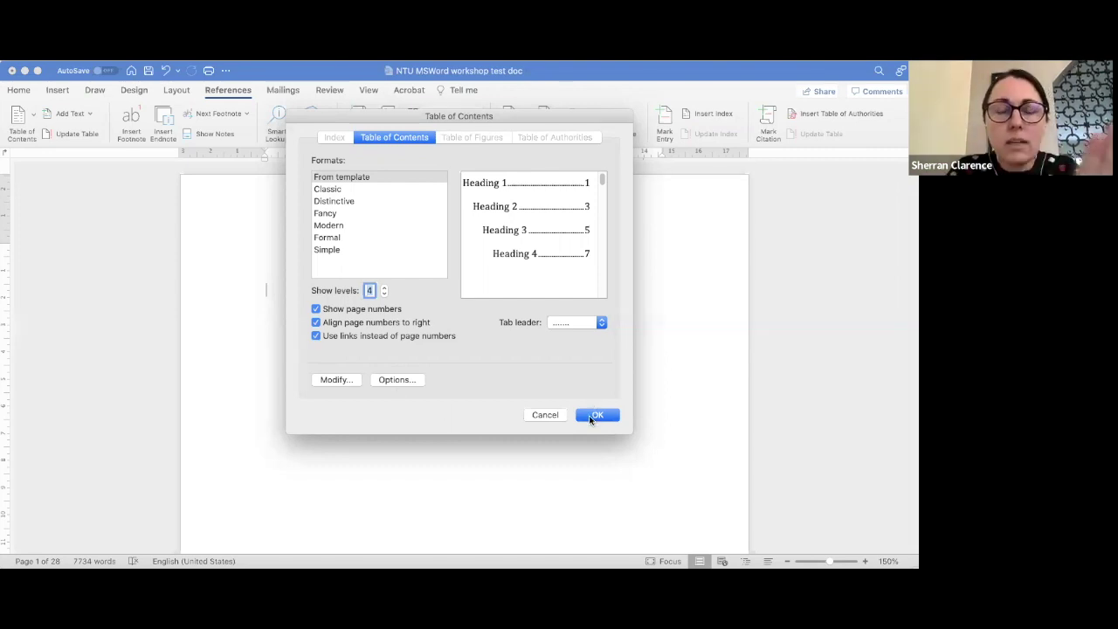
pyautogui.click(385, 293)
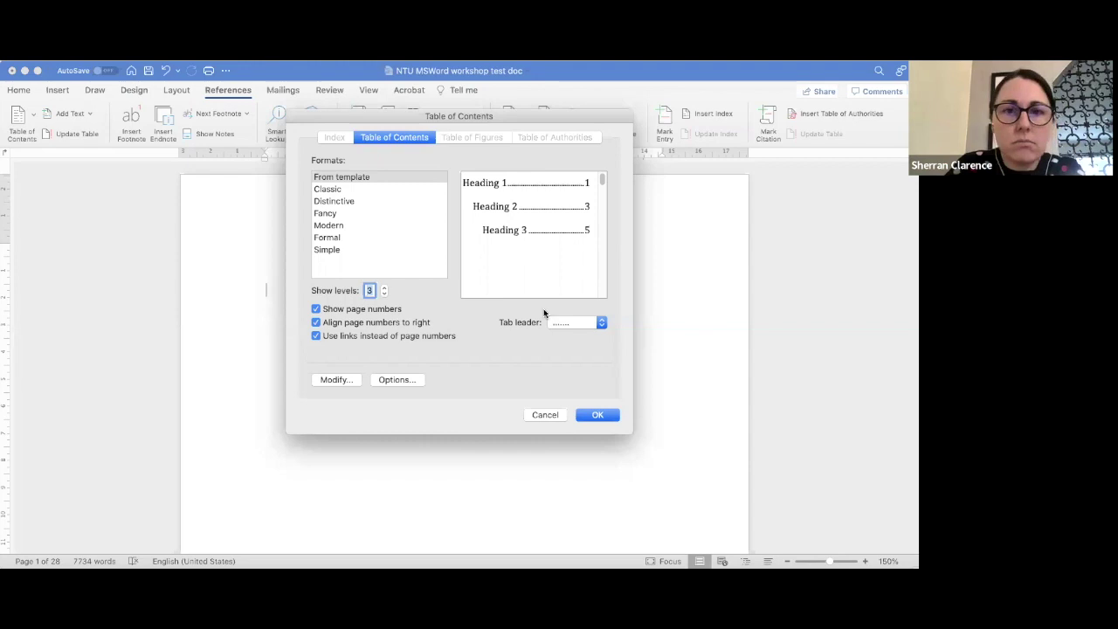
pyautogui.click(610, 417)
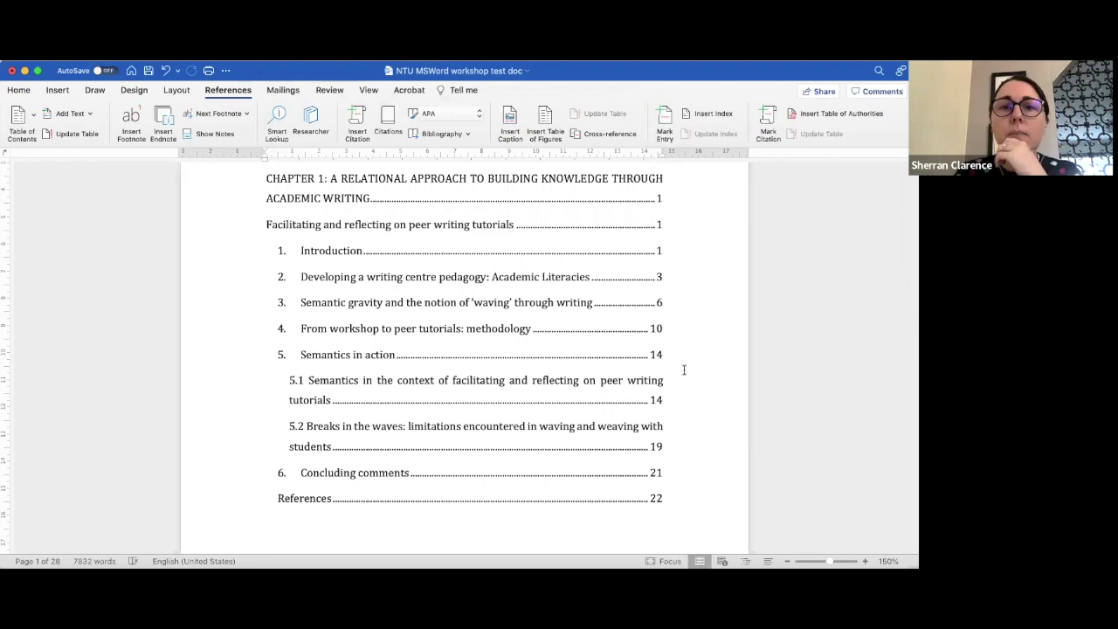
# Step: Review the inserted table of contents from Acknowledgements to References, checking entries, indentation and page numbers
pyautogui.scroll(2, 684, 369)
pyautogui.scroll(2, 684, 369)
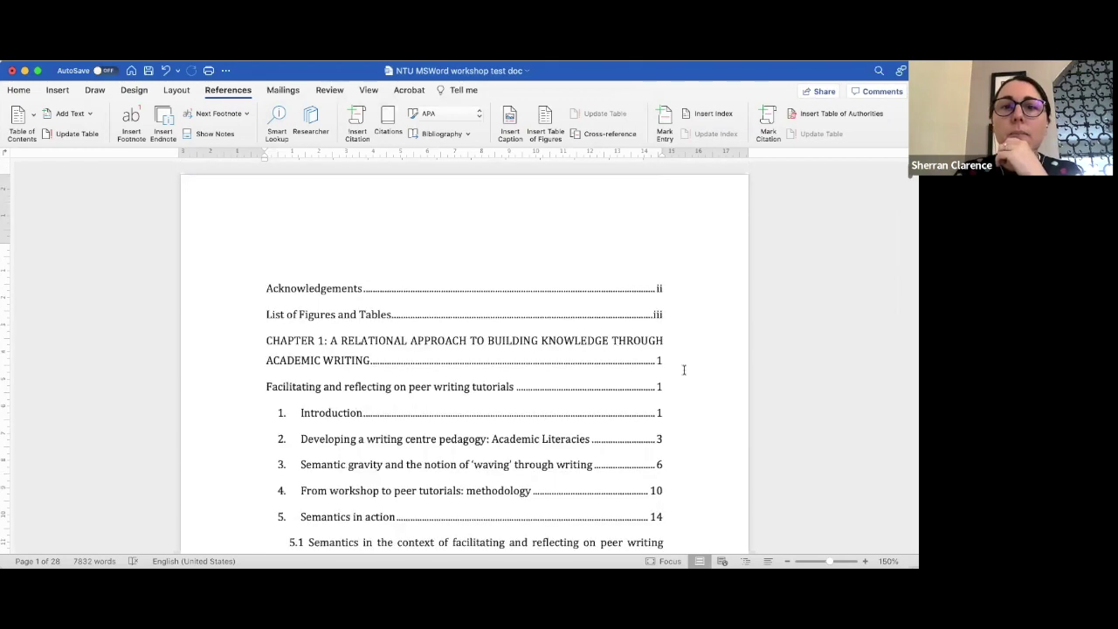
pyautogui.scroll(-2, 684, 370)
pyautogui.scroll(-1, 684, 358)
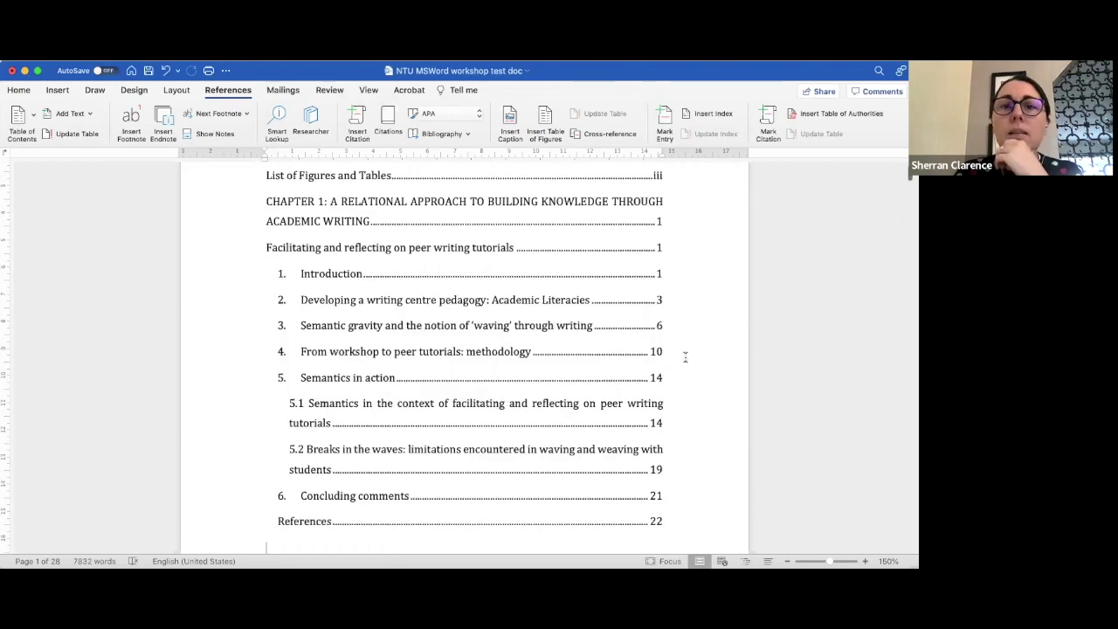
pyautogui.scroll(-2, 685, 358)
pyautogui.scroll(-1, 685, 358)
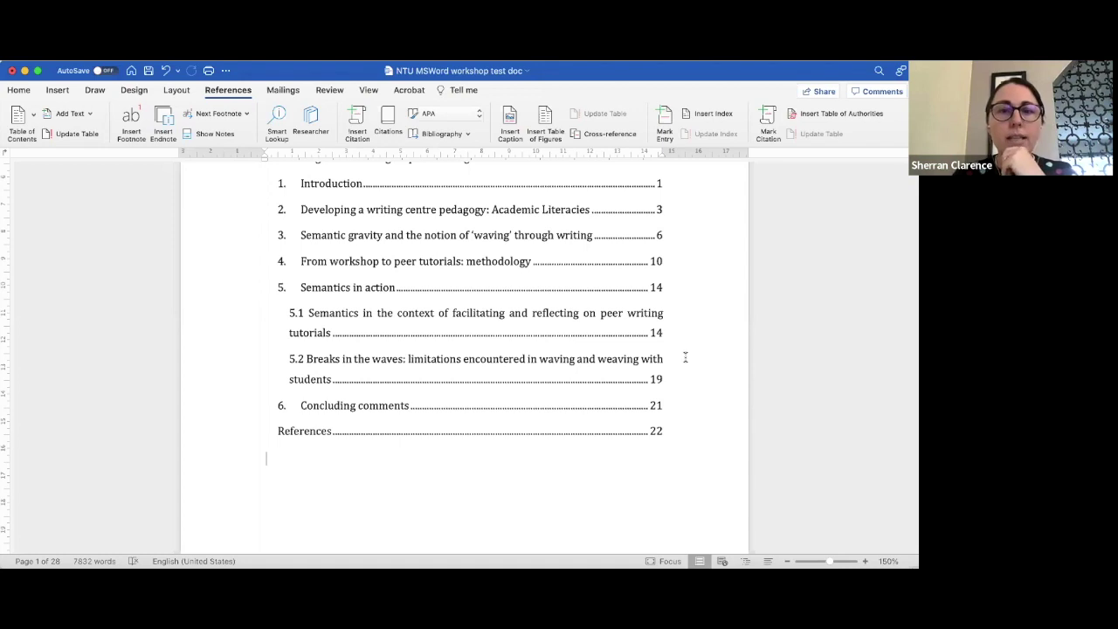
pyautogui.scroll(-1, 685, 357)
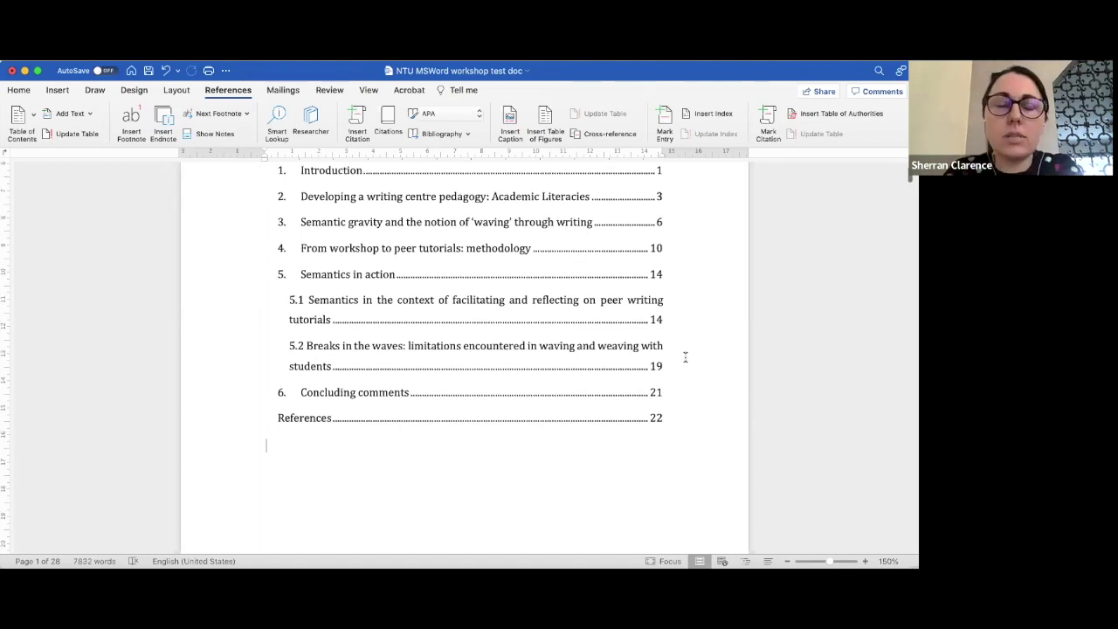
pyautogui.scroll(3, 685, 358)
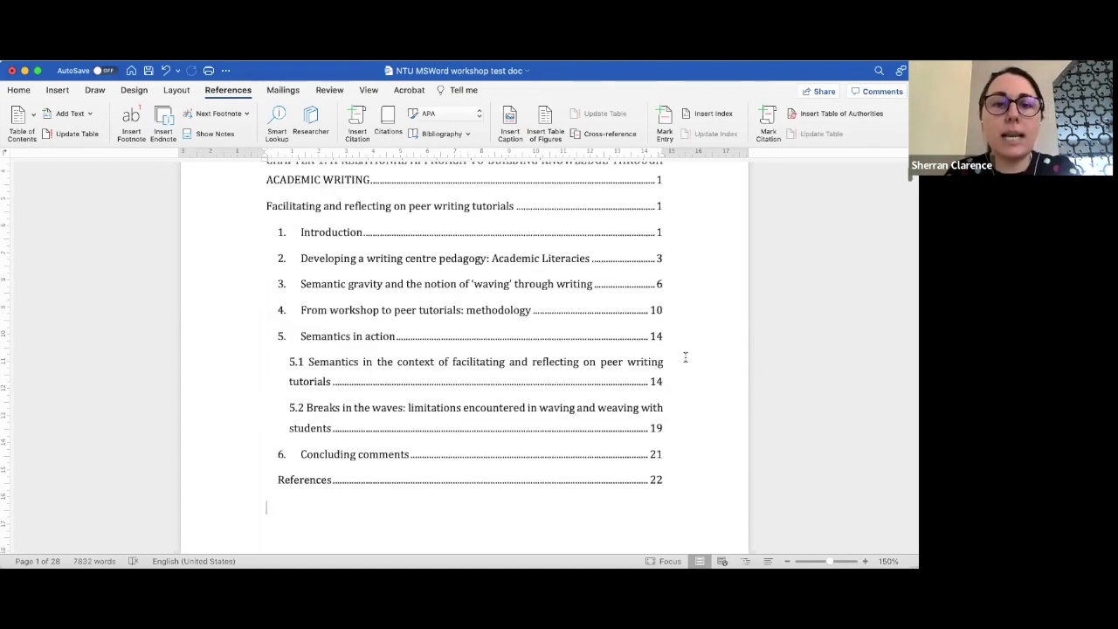
pyautogui.scroll(1, 685, 357)
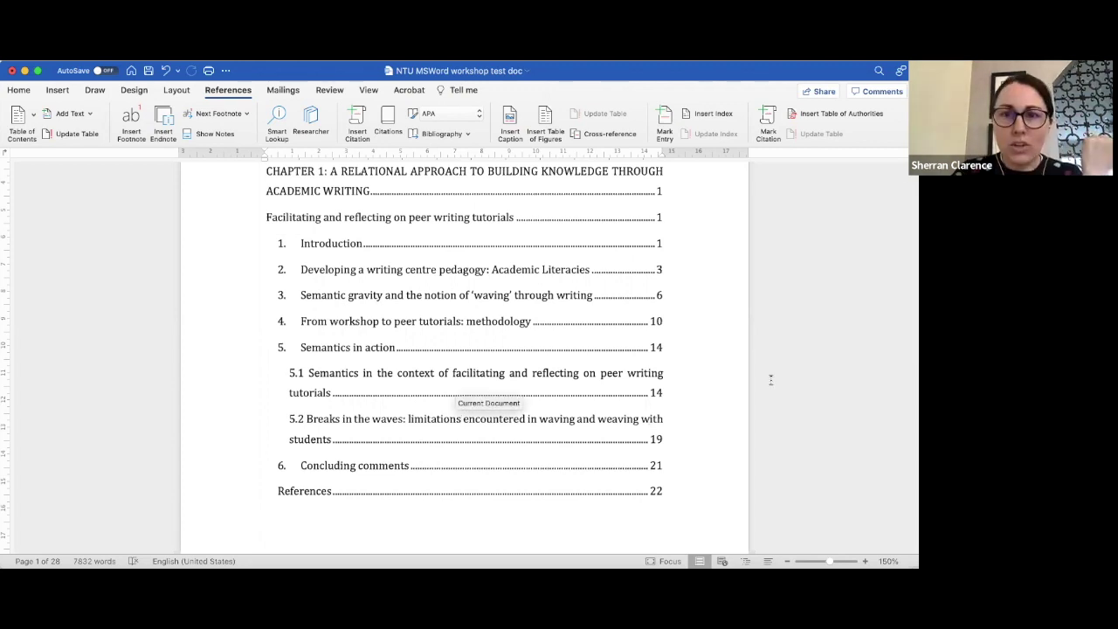
pyautogui.scroll(-1, 771, 379)
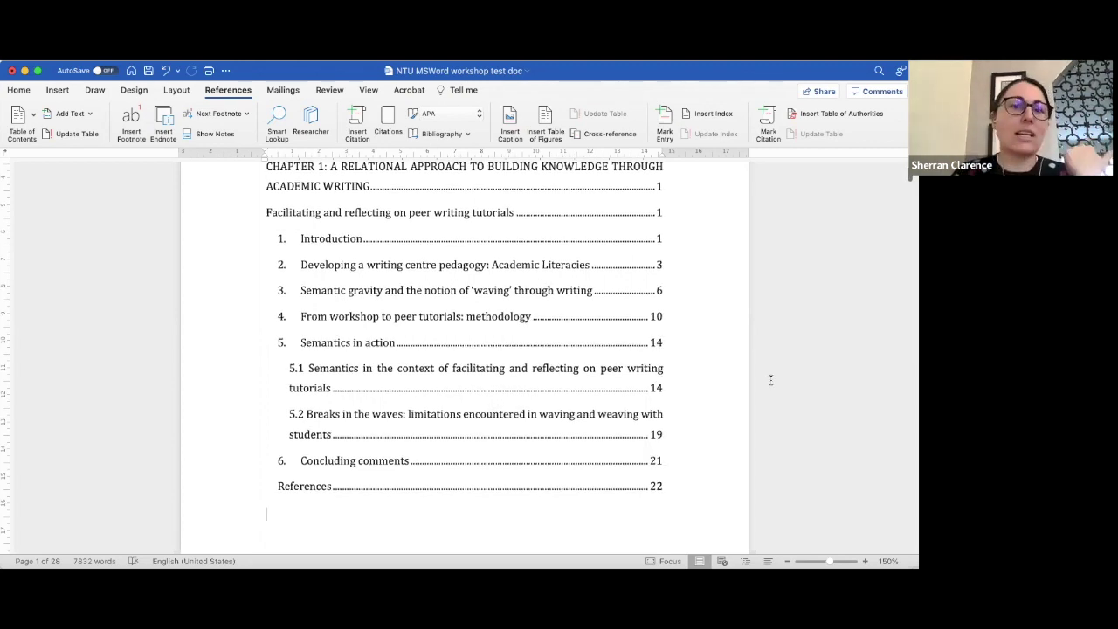
pyautogui.scroll(3, 770, 379)
pyautogui.scroll(-1, 771, 379)
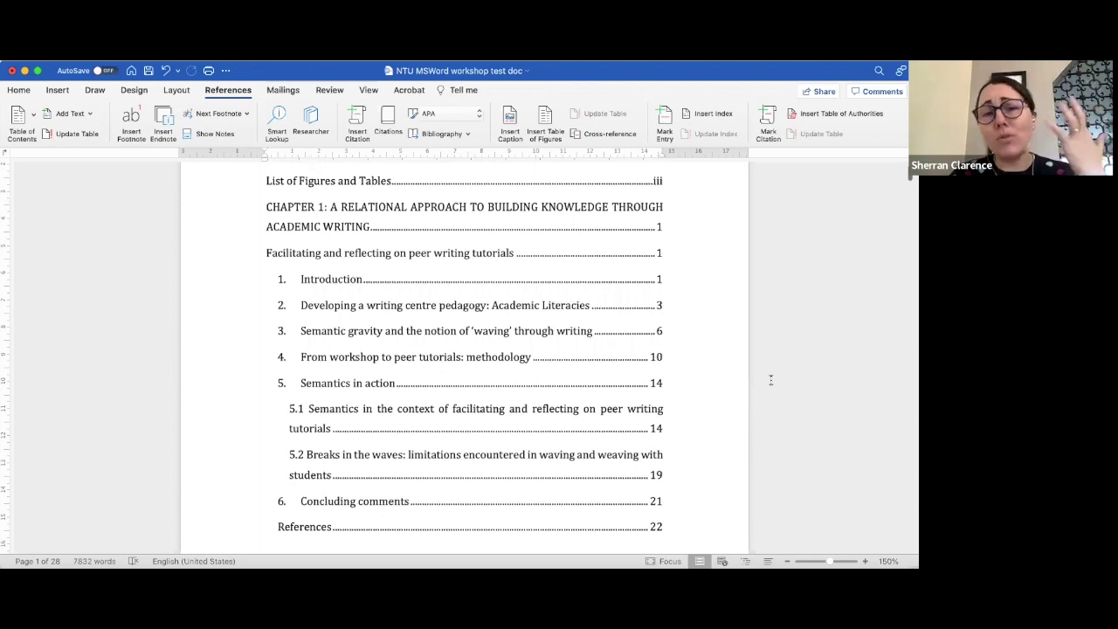
pyautogui.scroll(-1, 771, 379)
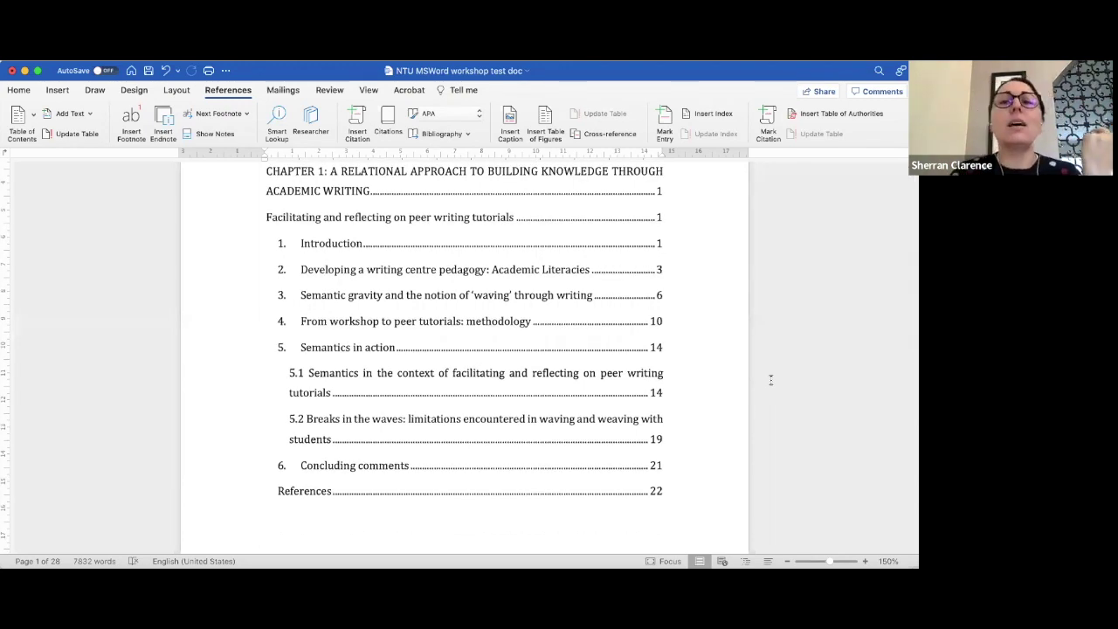
pyautogui.scroll(2, 770, 379)
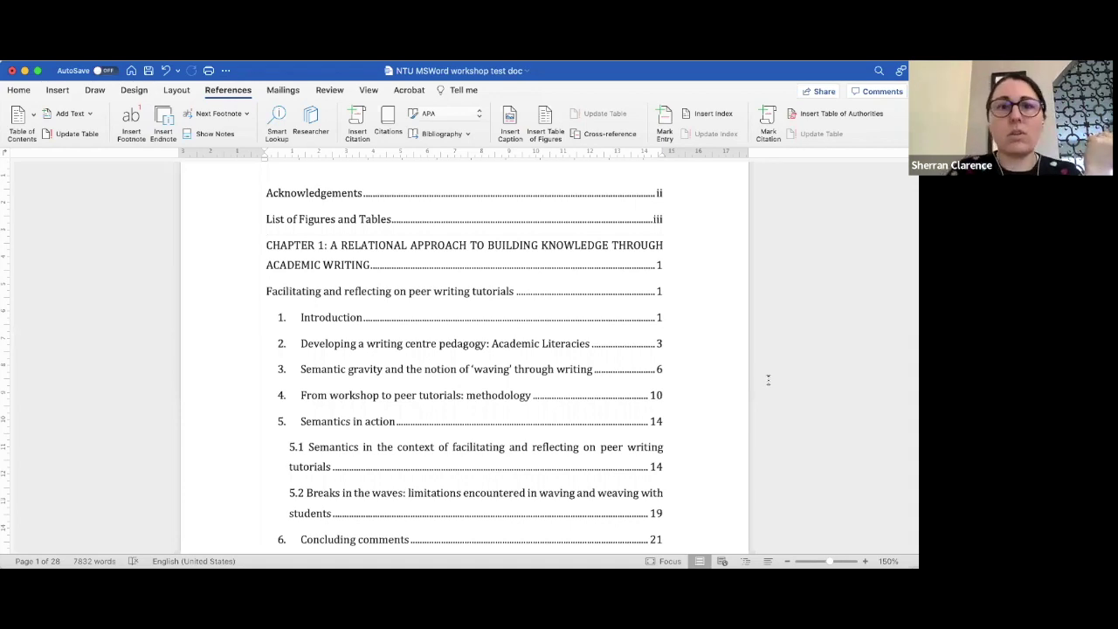
# Step: Add the title "TABLE OF CONTENTS" in the Heading 1 style above the first entry of the table
pyautogui.scroll(2, 766, 380)
pyautogui.write('TAB')
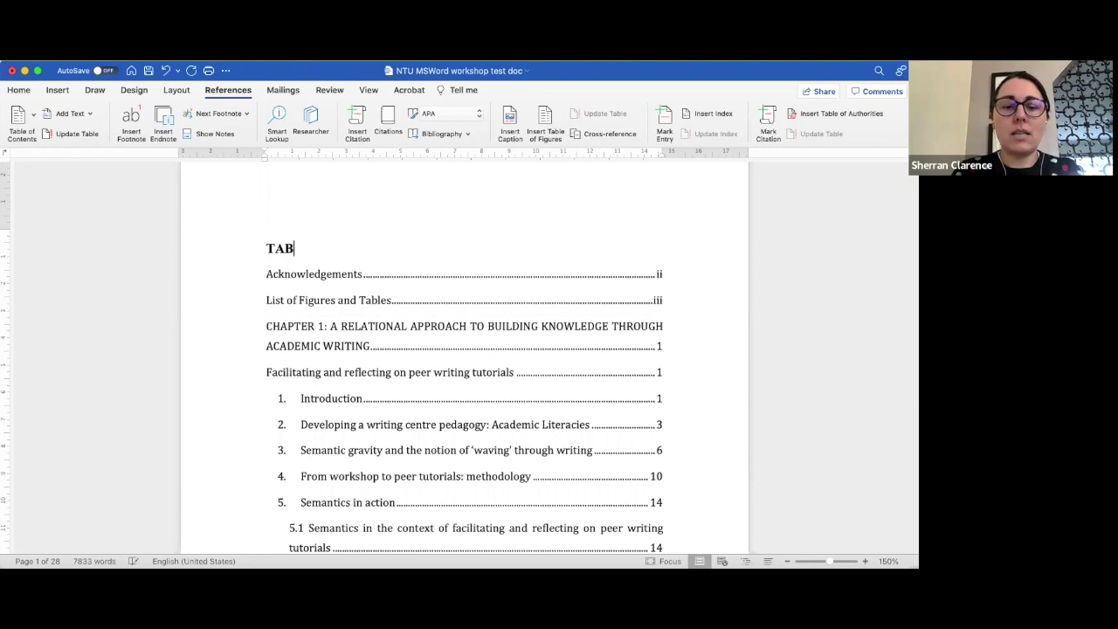
pyautogui.write('LE OF CONTENTS')
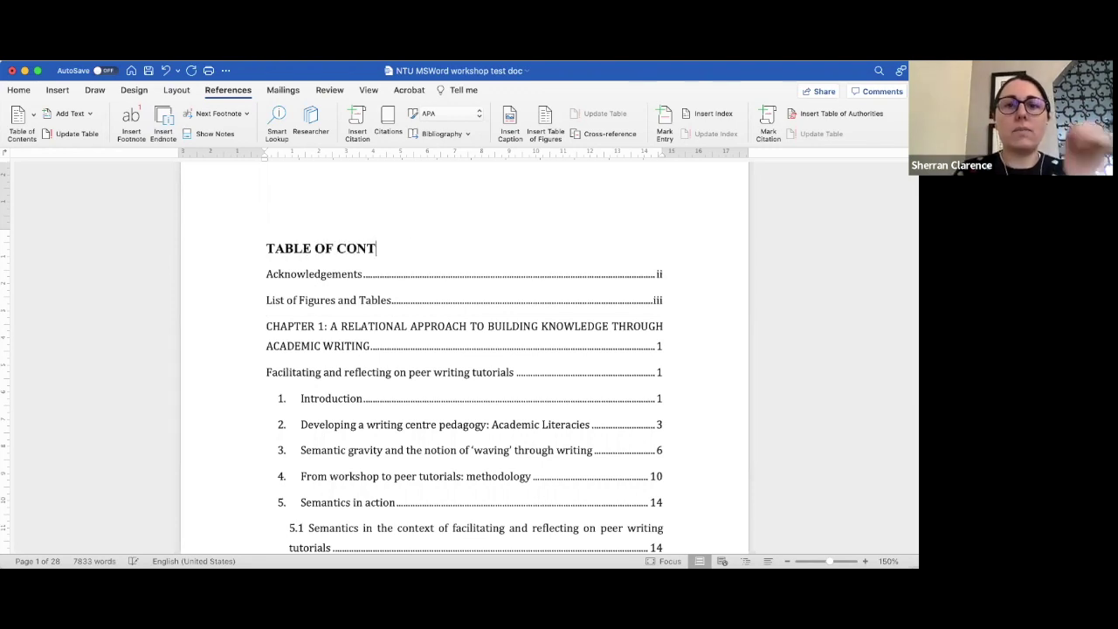
pyautogui.click(249, 251)
pyautogui.click(17, 92)
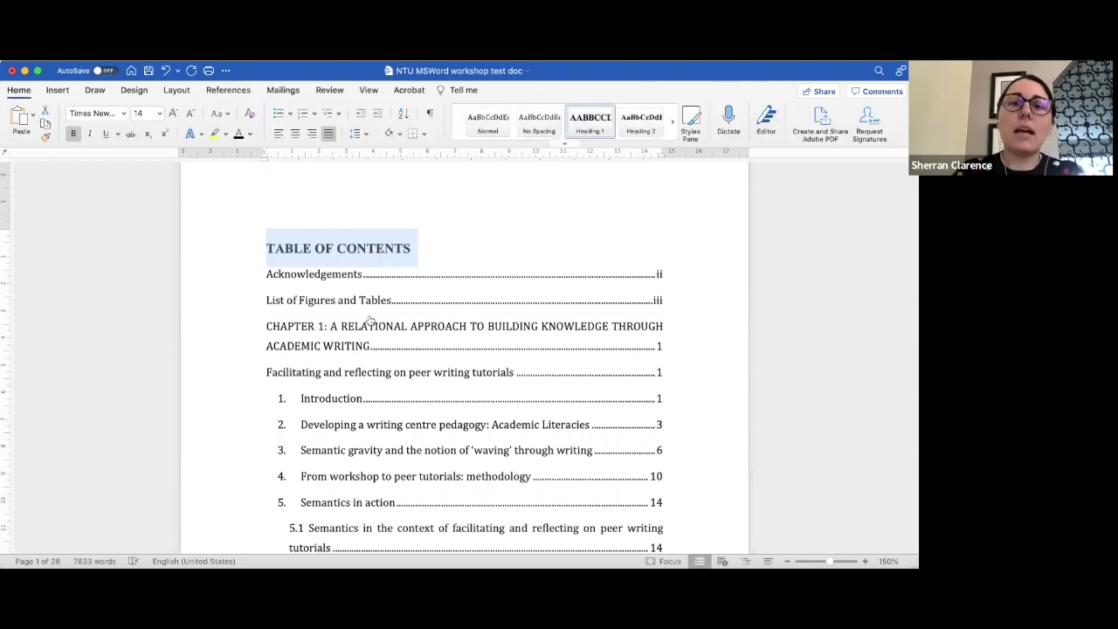
# Step: Update the entire table of contents, including both its entries and page numbers
pyautogui.scroll(-15, 369, 317)
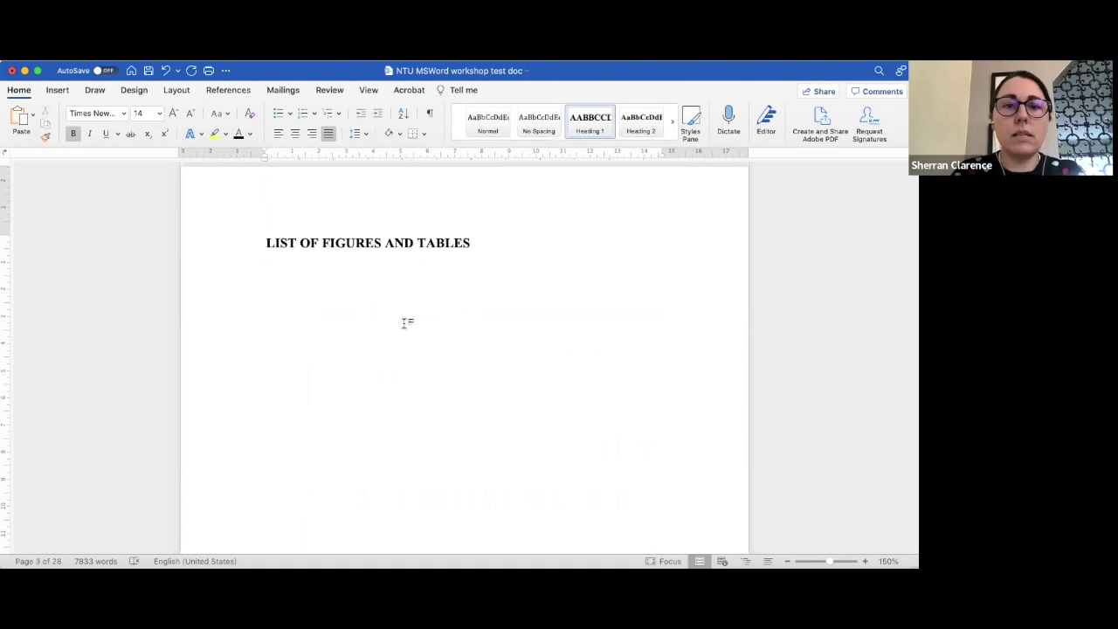
pyautogui.scroll(-5, 404, 324)
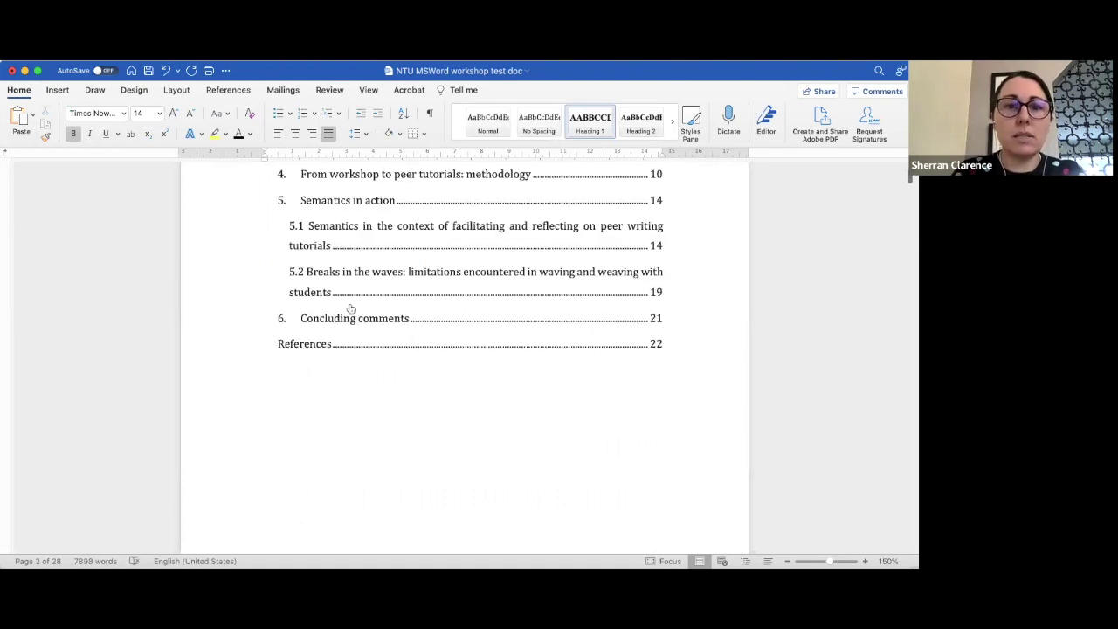
pyautogui.scroll(5, 428, 244)
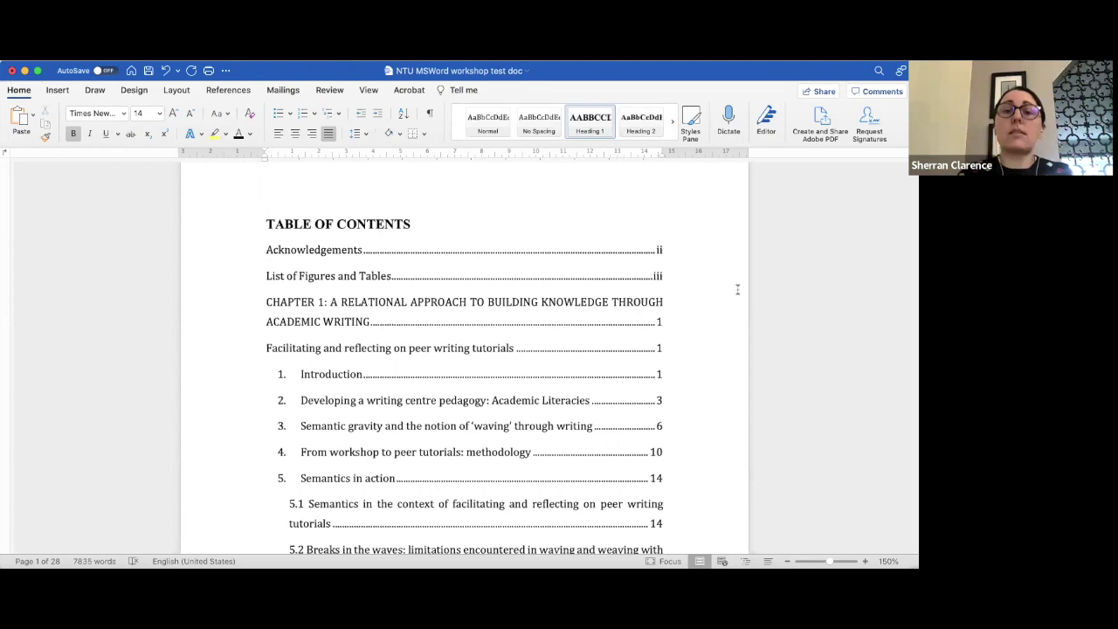
pyautogui.rightClick(416, 401)
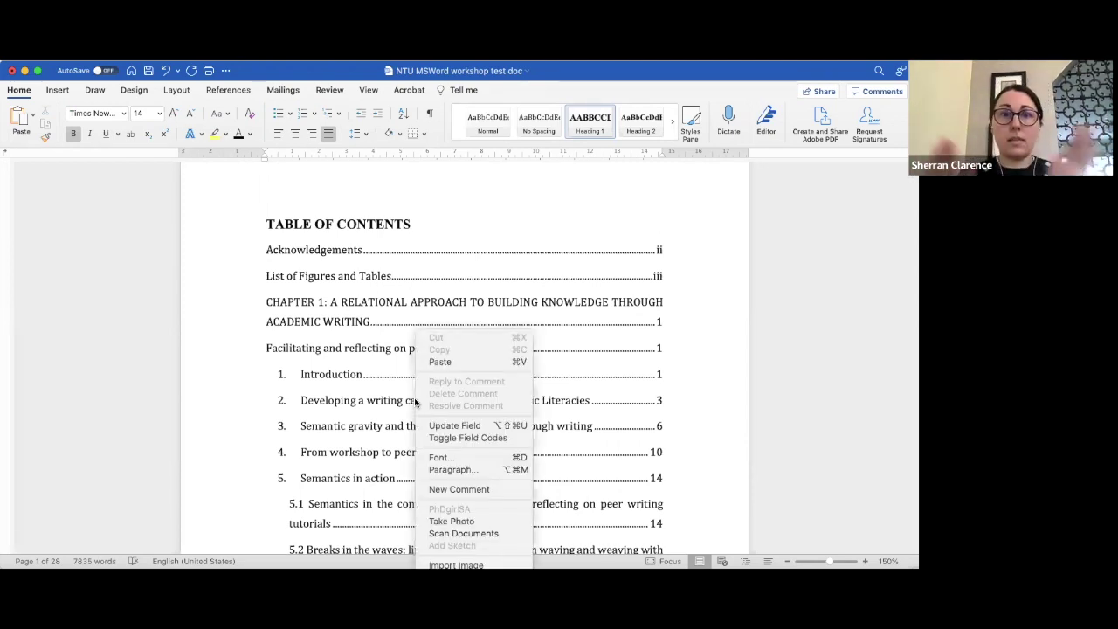
pyautogui.click(459, 425)
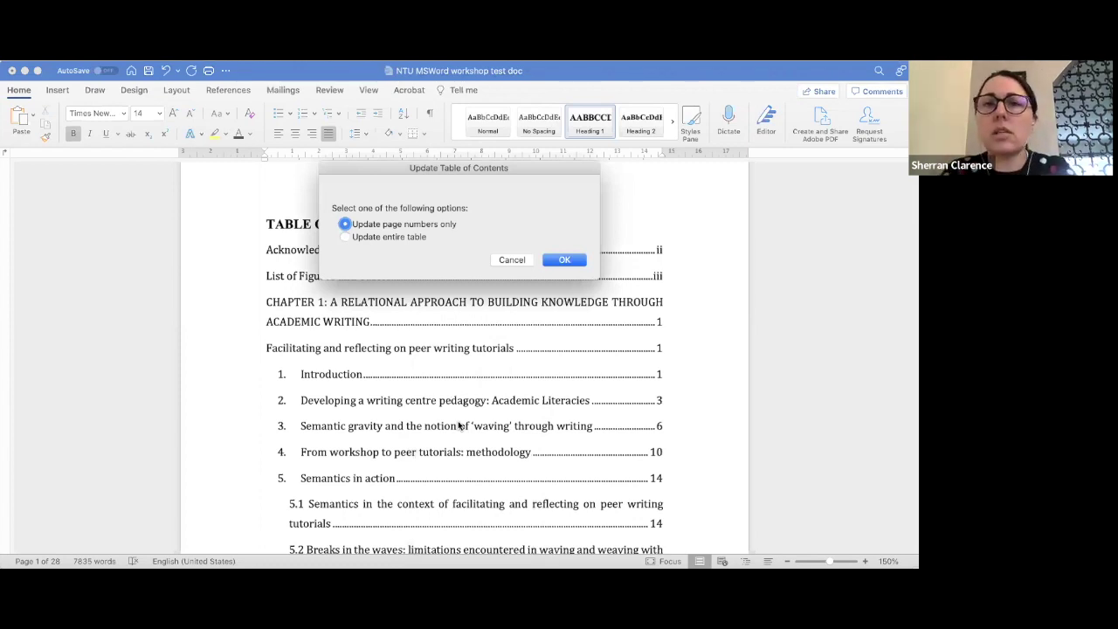
pyautogui.click(345, 237)
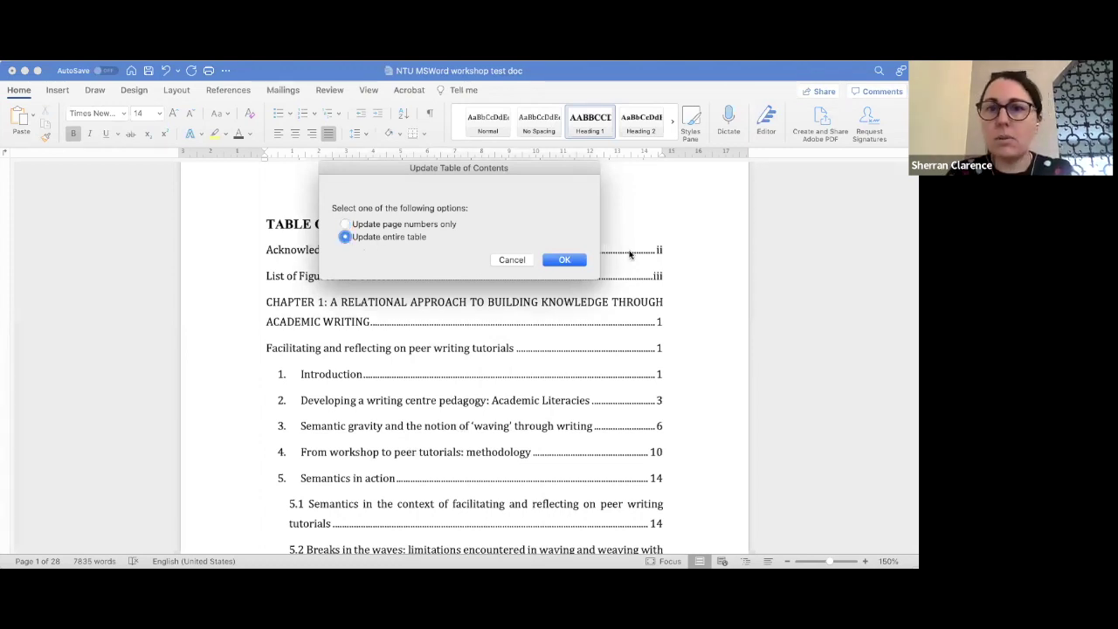
pyautogui.click(565, 260)
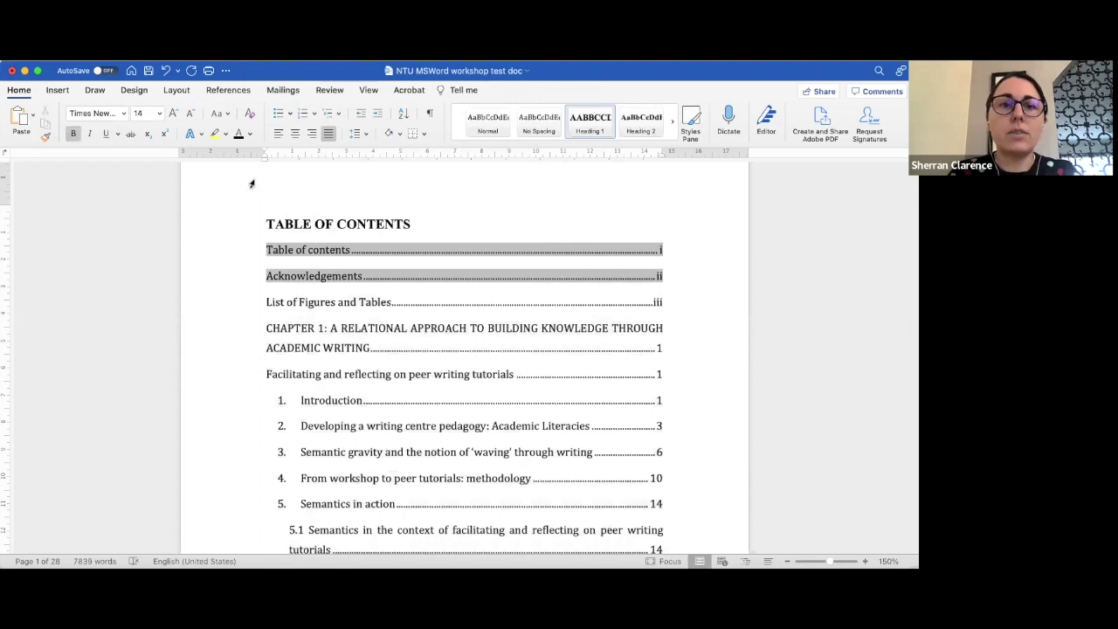
# Step: Check the updated table of contents and the page number and Acknowledgements page that follow it
pyautogui.click(250, 183)
pyautogui.doubleClick(282, 188)
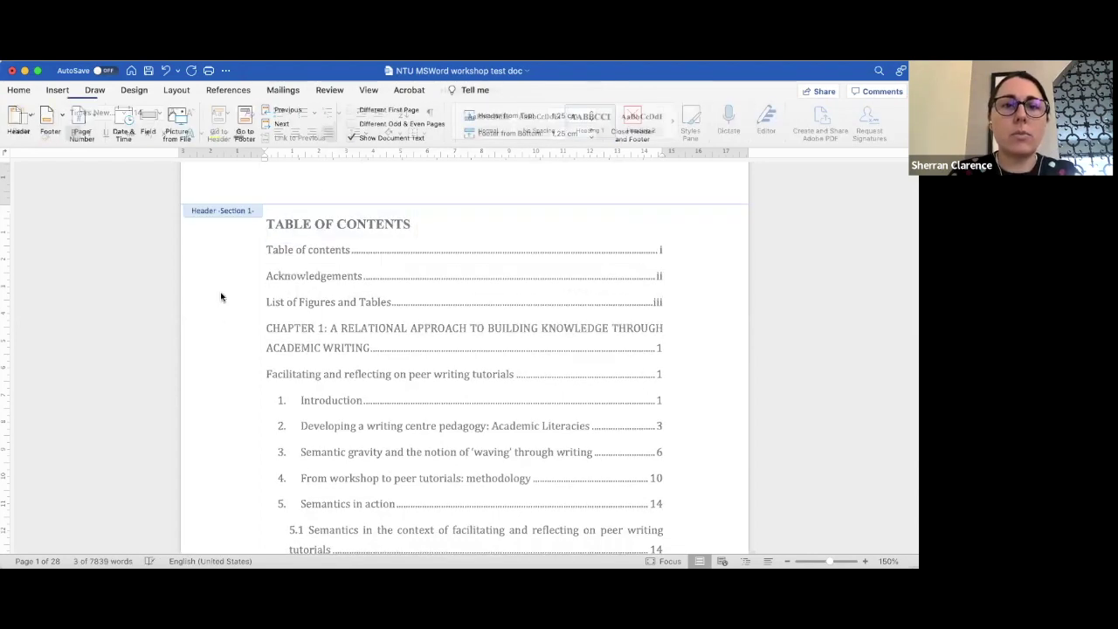
pyautogui.doubleClick(206, 249)
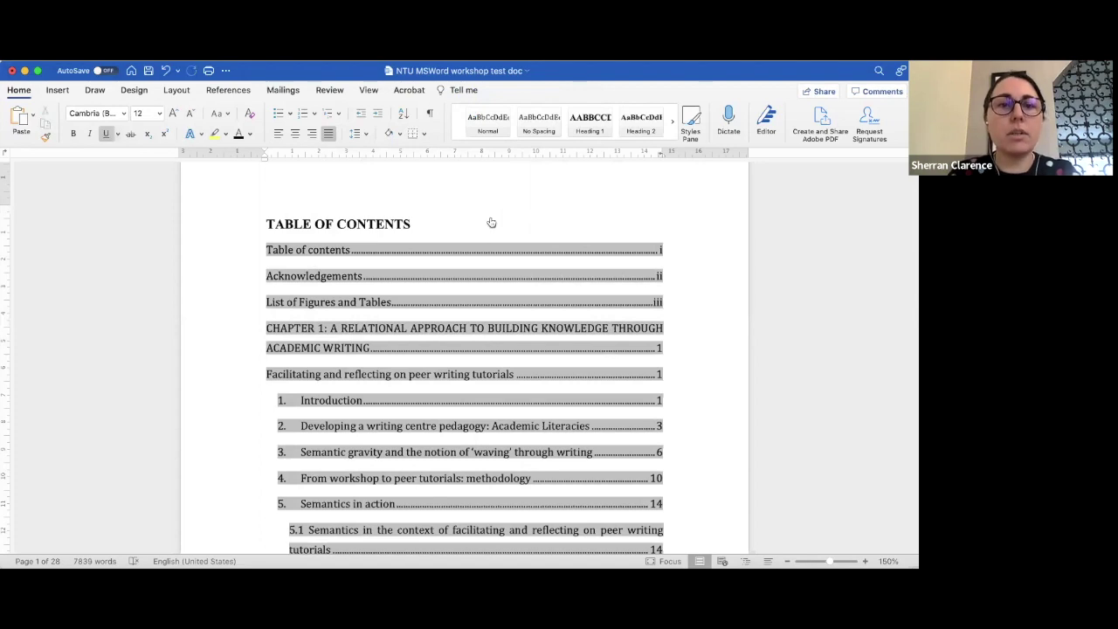
pyautogui.scroll(-1, 480, 267)
pyautogui.scroll(-2, 480, 267)
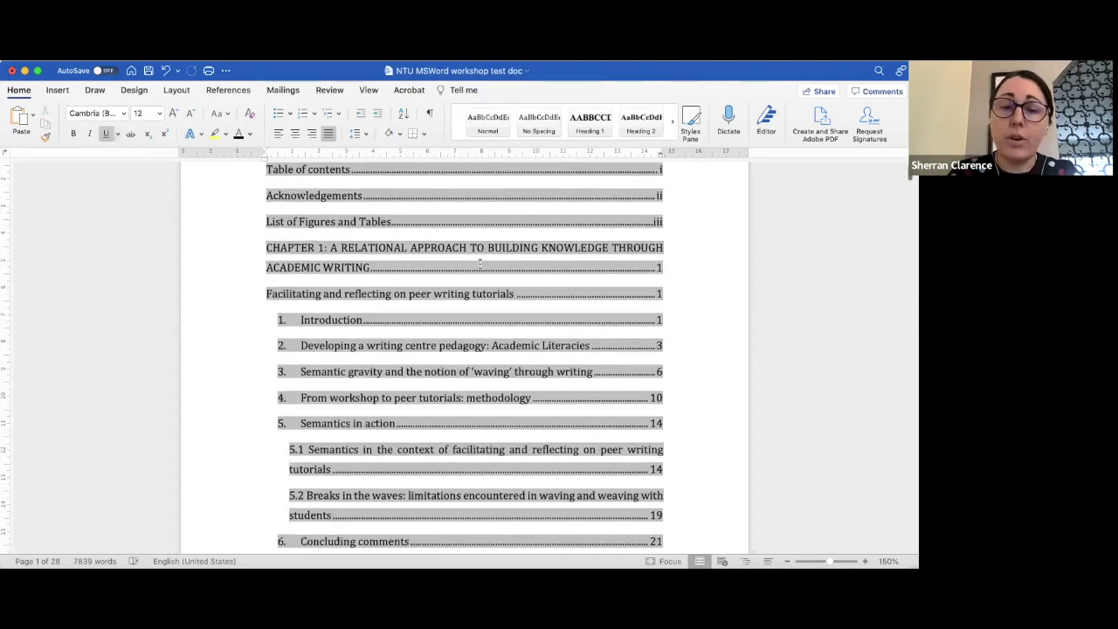
pyautogui.scroll(-10, 479, 266)
pyautogui.scroll(-4, 480, 268)
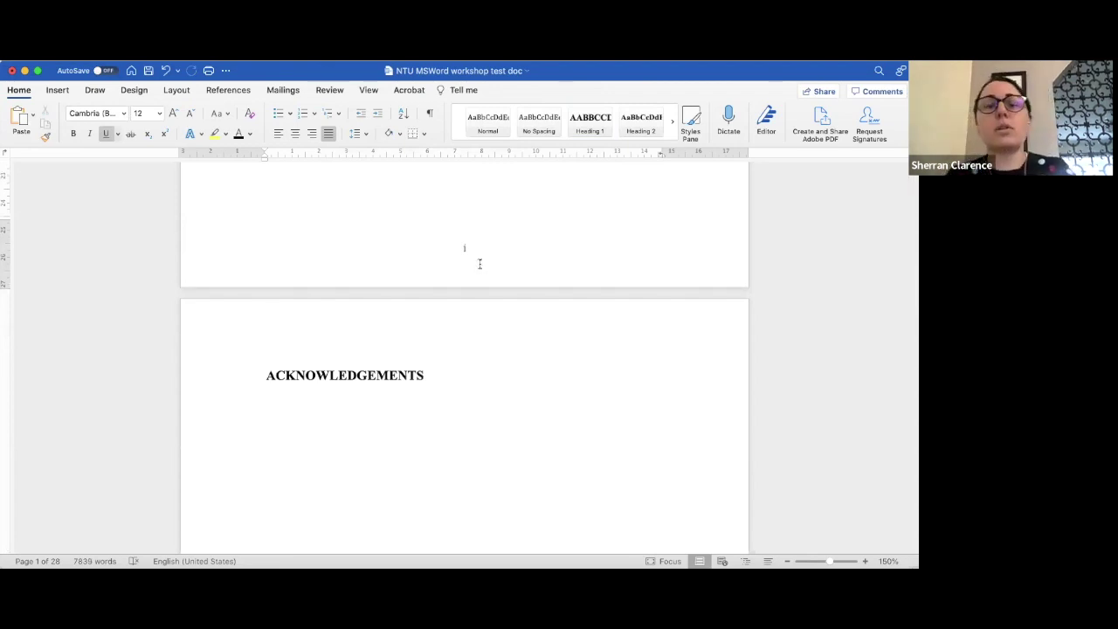
pyautogui.scroll(2, 479, 268)
pyautogui.scroll(10, 480, 267)
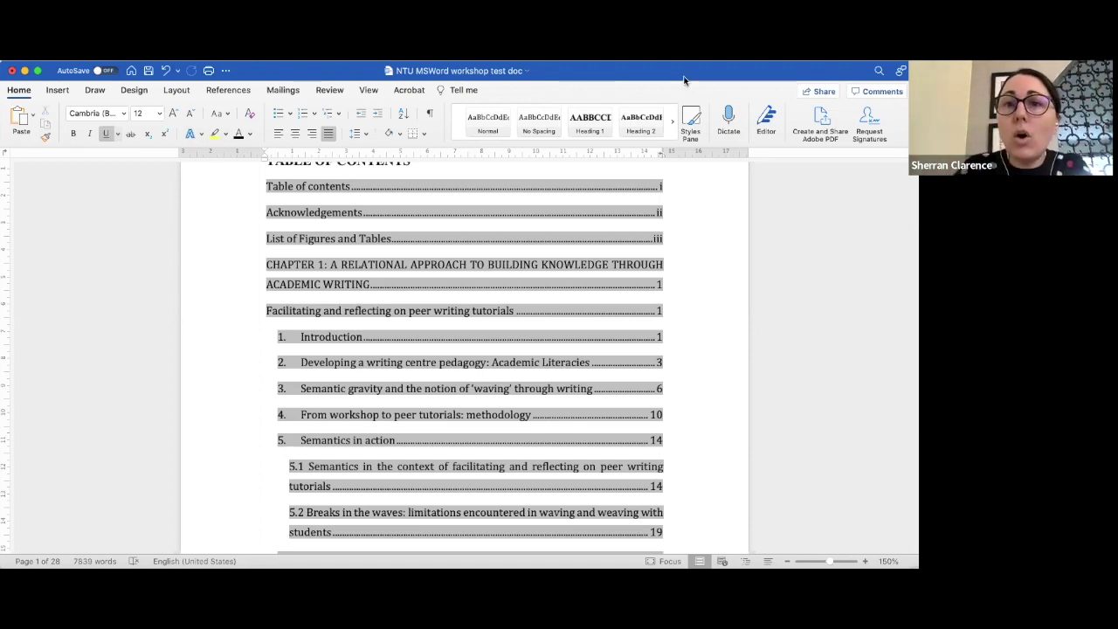
# Step: Inspect the formatting definitions of the Heading 1 and Heading 2 styles in the style list
pyautogui.click(690, 125)
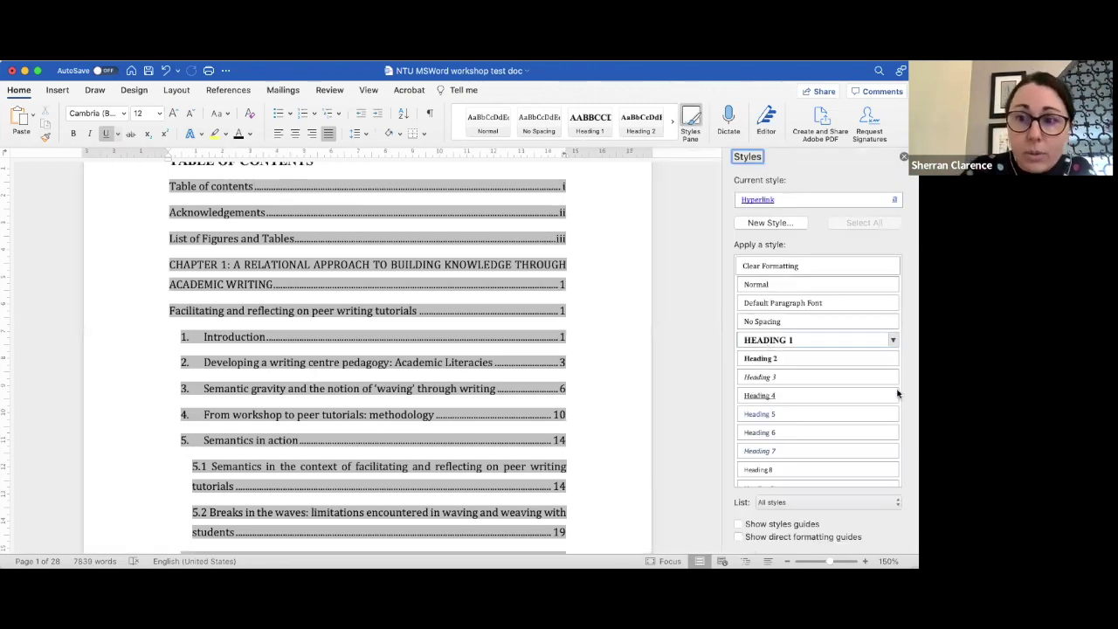
pyautogui.moveTo(894, 339)
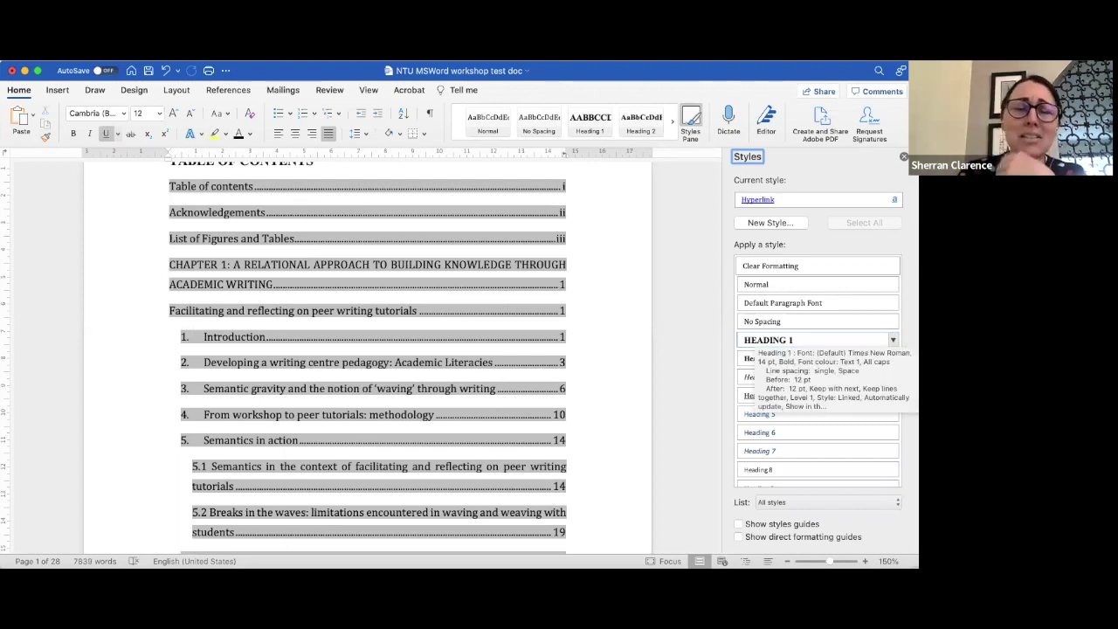
pyautogui.moveTo(893, 358)
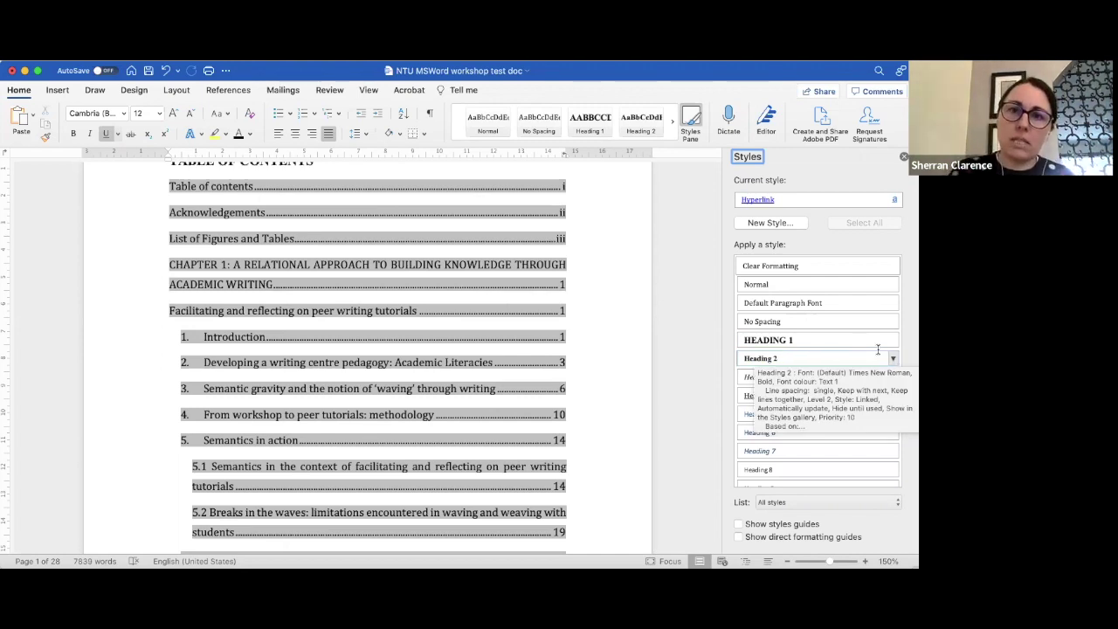
pyautogui.click(904, 156)
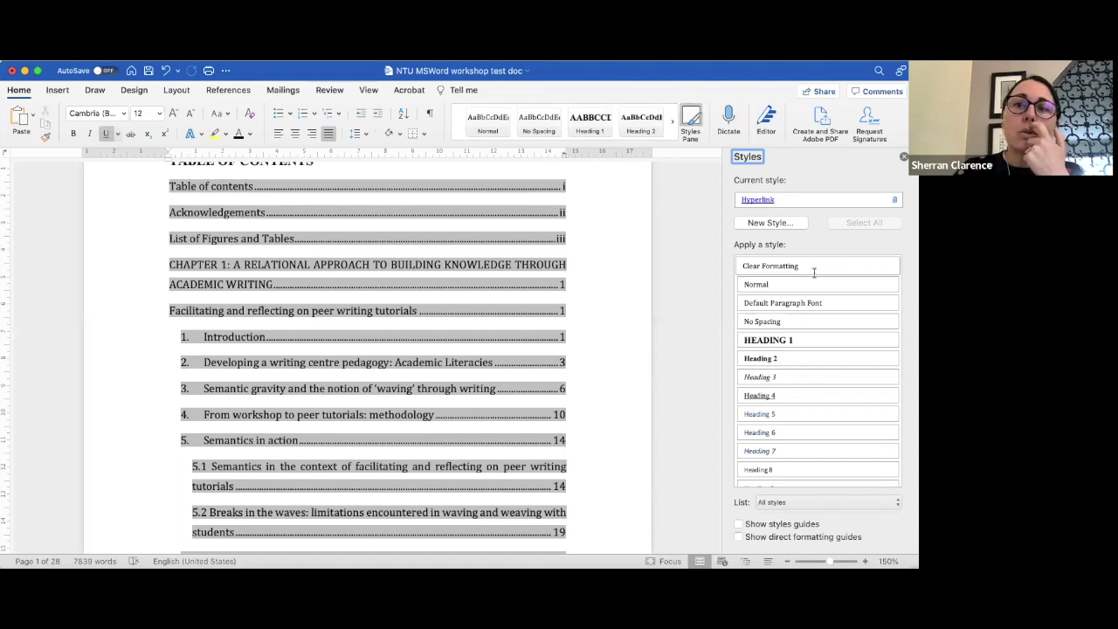